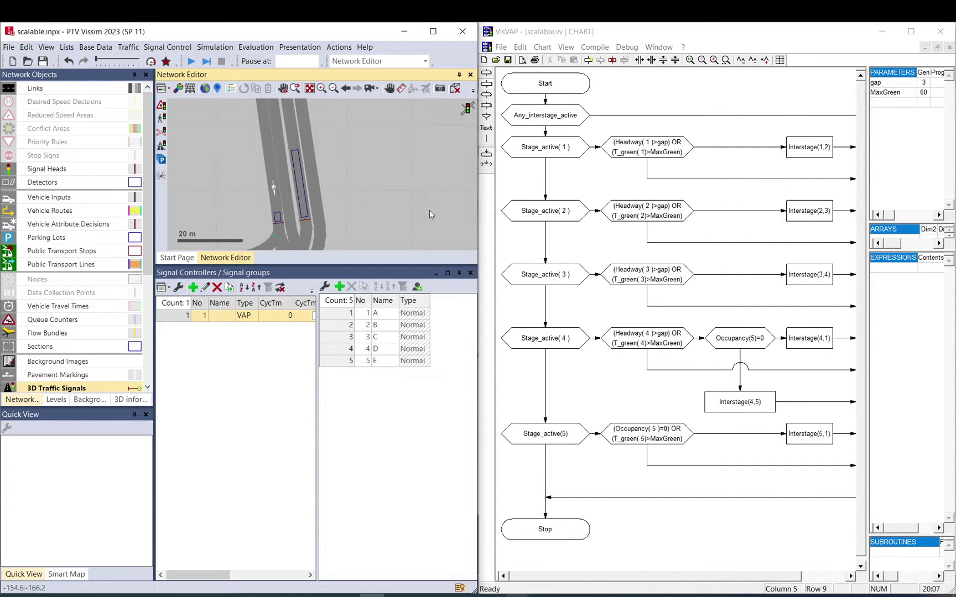
Select the stage-logic steps Any_interstage_active, Stage_active( 1 ) and Stage_active( 2 ) in the VisVAP flow chart.
{"action": "left_click", "coordinate": [606, 193]}
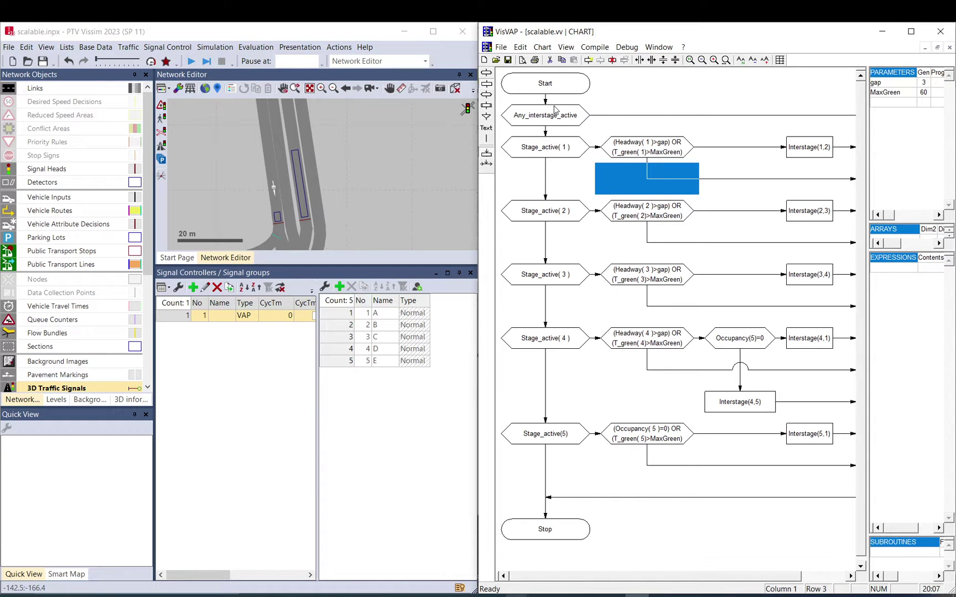
{"action": "left_click_drag", "start_coordinate": [544, 84], "coordinate": [725, 449]}
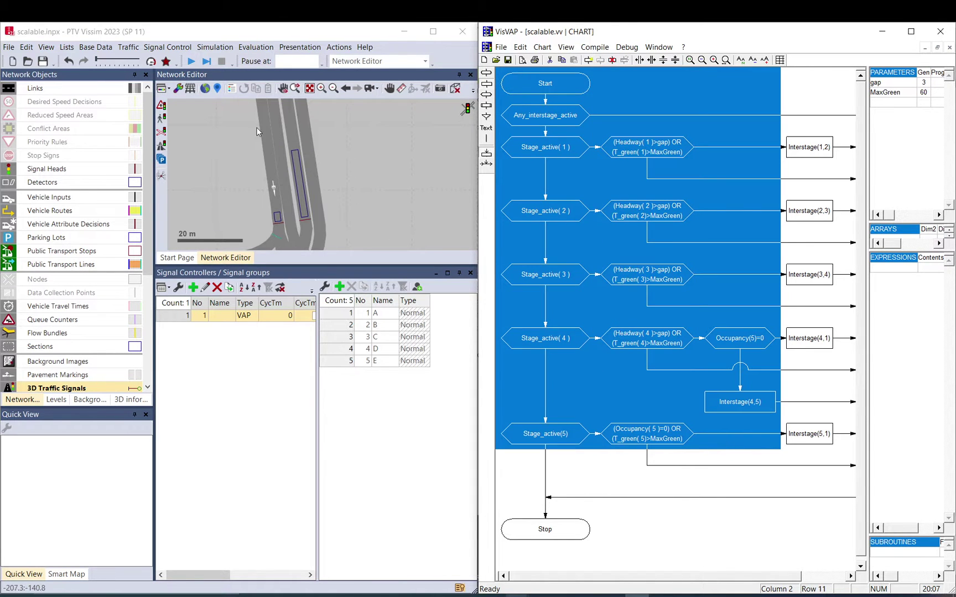
{"action": "left_click", "coordinate": [587, 172]}
{"action": "left_click_drag", "start_coordinate": [826, 153], "coordinate": [558, 395]}
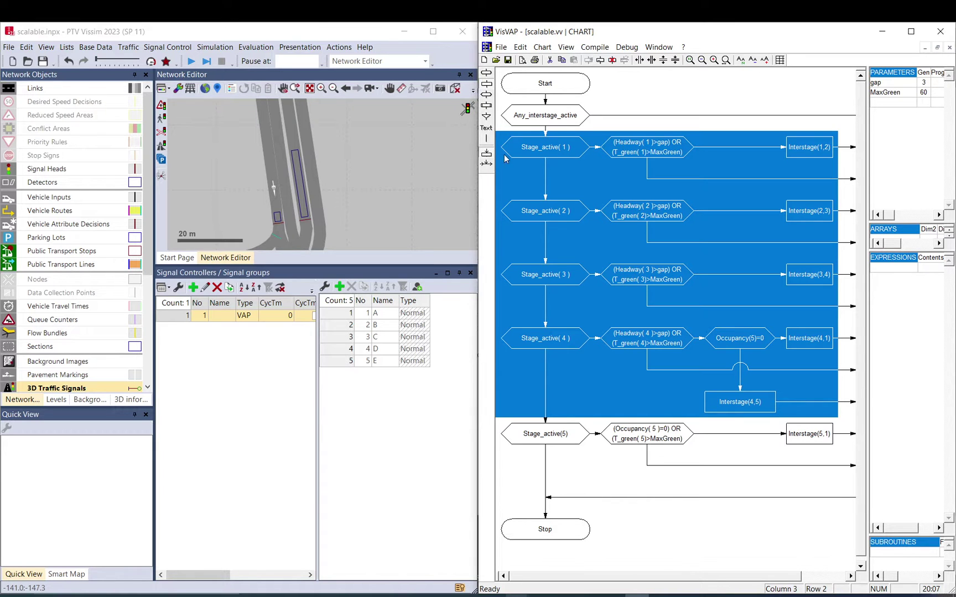
{"action": "left_click", "coordinate": [548, 126]}
{"action": "left_click", "coordinate": [549, 151]}
{"action": "left_click", "coordinate": [549, 208]}
{"action": "left_click", "coordinate": [556, 188]}
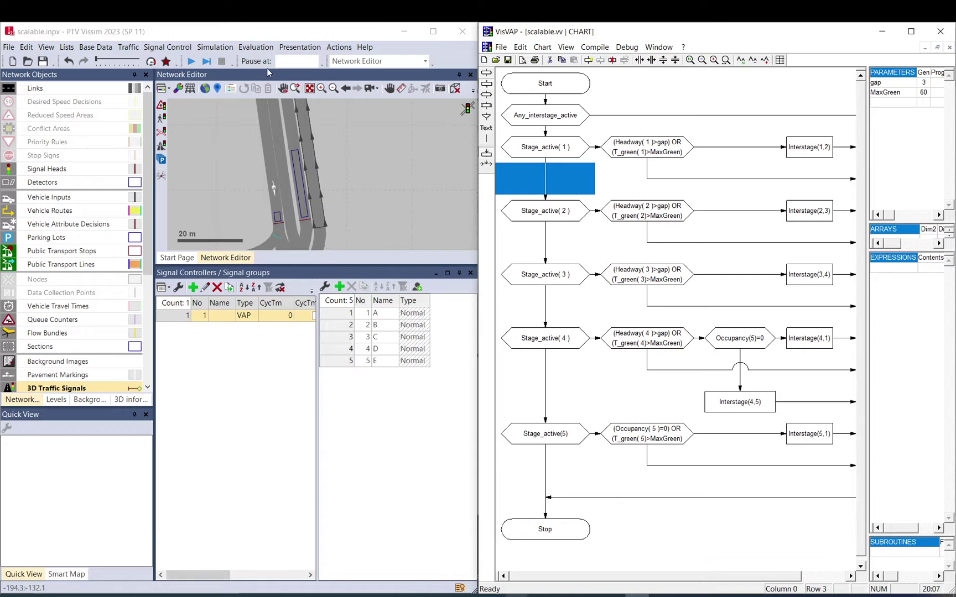
Open an SC Detector Record window for SC 1 and enlarge it and the network view.
{"action": "left_click", "coordinate": [255, 48]}
{"action": "mouse_move", "coordinate": [244, 91]}
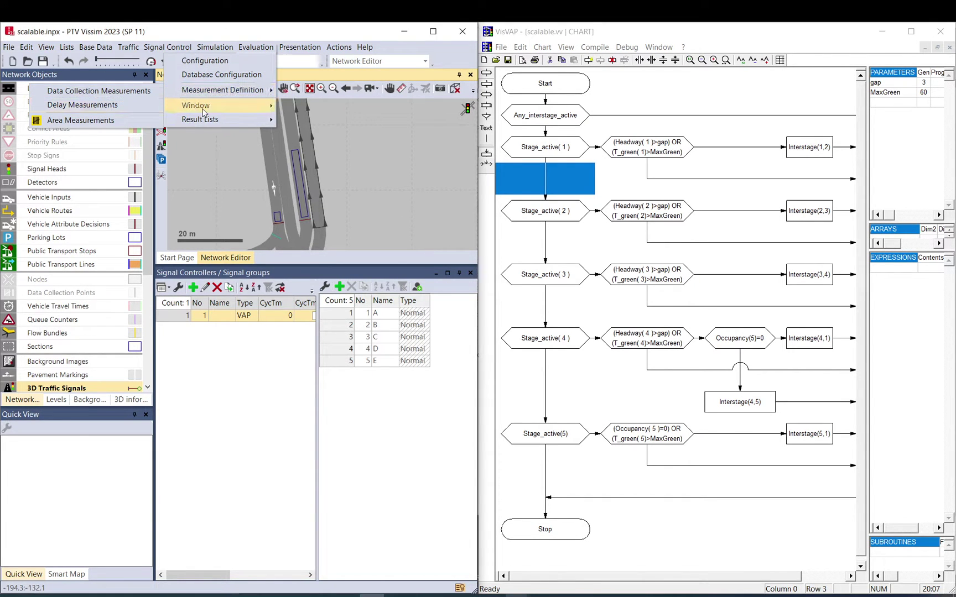
{"action": "mouse_move", "coordinate": [203, 112]}
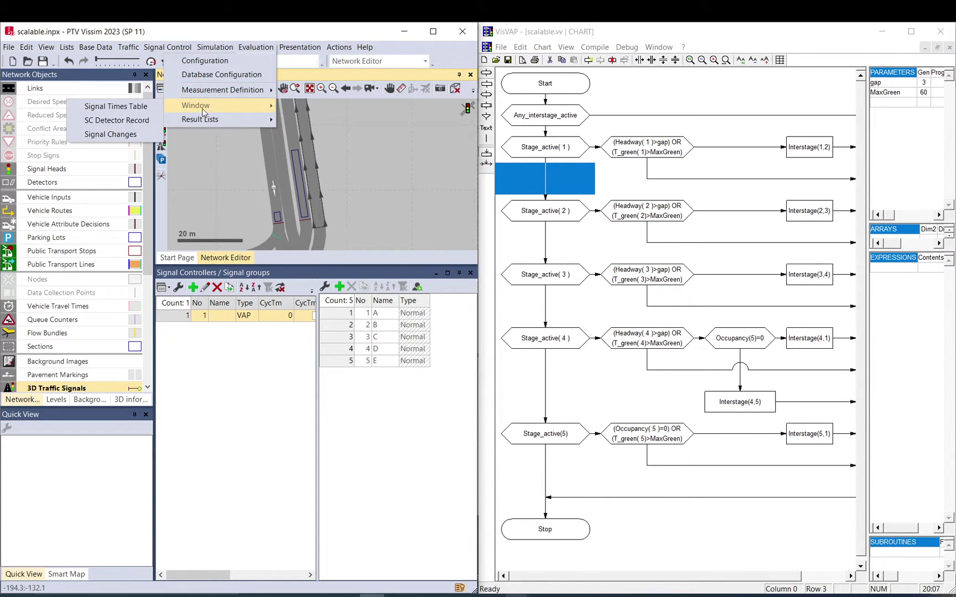
{"action": "left_click", "coordinate": [141, 126]}
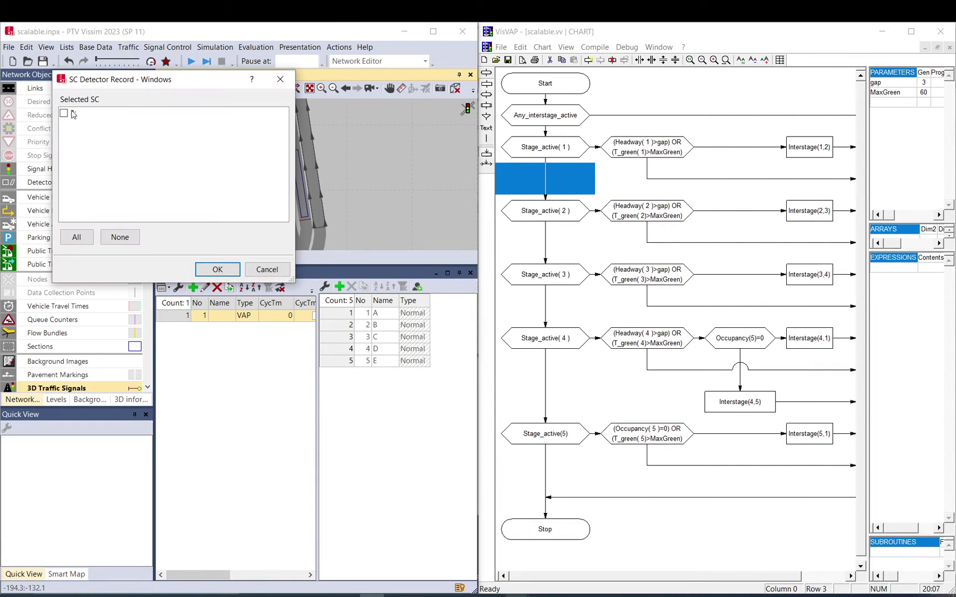
{"action": "left_click", "coordinate": [64, 113]}
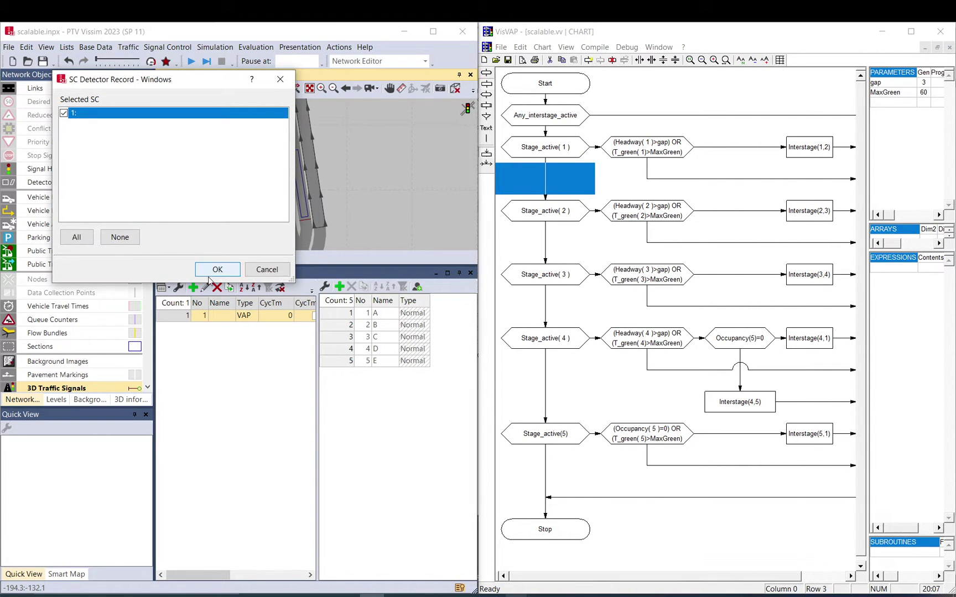
{"action": "left_click", "coordinate": [224, 268]}
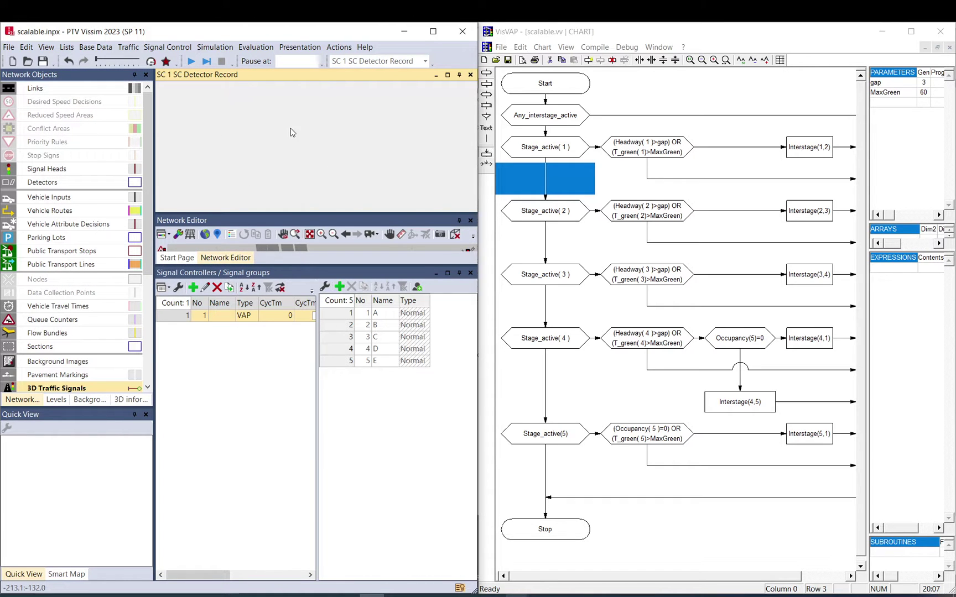
{"action": "left_click_drag", "start_coordinate": [246, 269], "coordinate": [247, 379]}
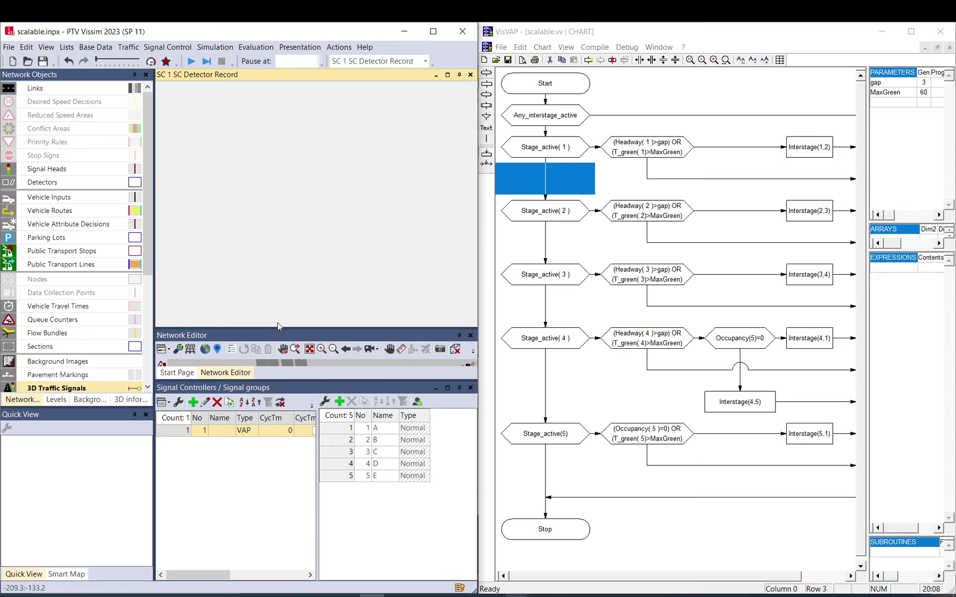
{"action": "left_click_drag", "start_coordinate": [278, 328], "coordinate": [289, 207]}
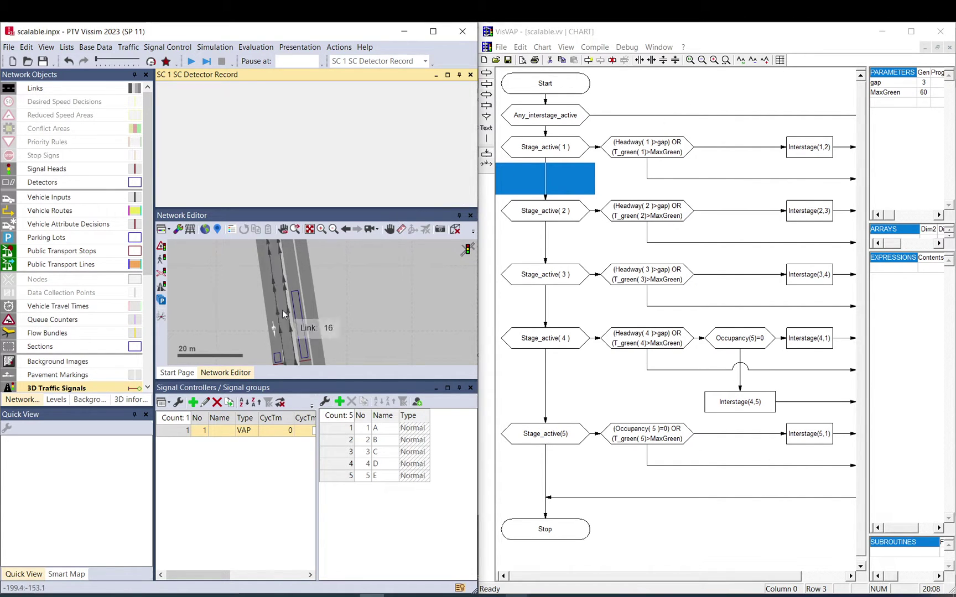
Open SC 1's SC Detector Record Config tab and list the Variable type's numbers.
{"action": "left_click", "coordinate": [153, 52]}
{"action": "left_click", "coordinate": [153, 58]}
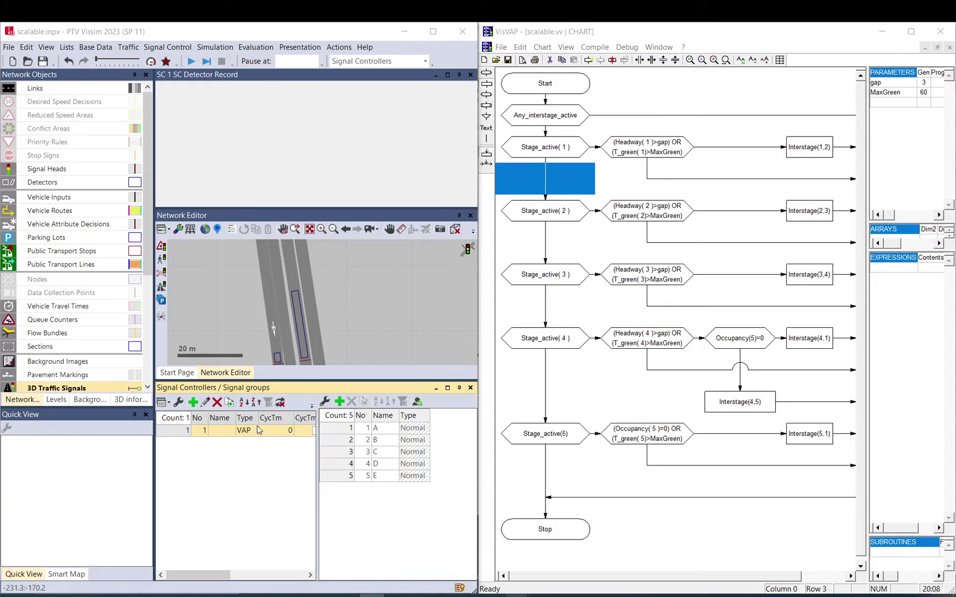
{"action": "double_click", "coordinate": [217, 432]}
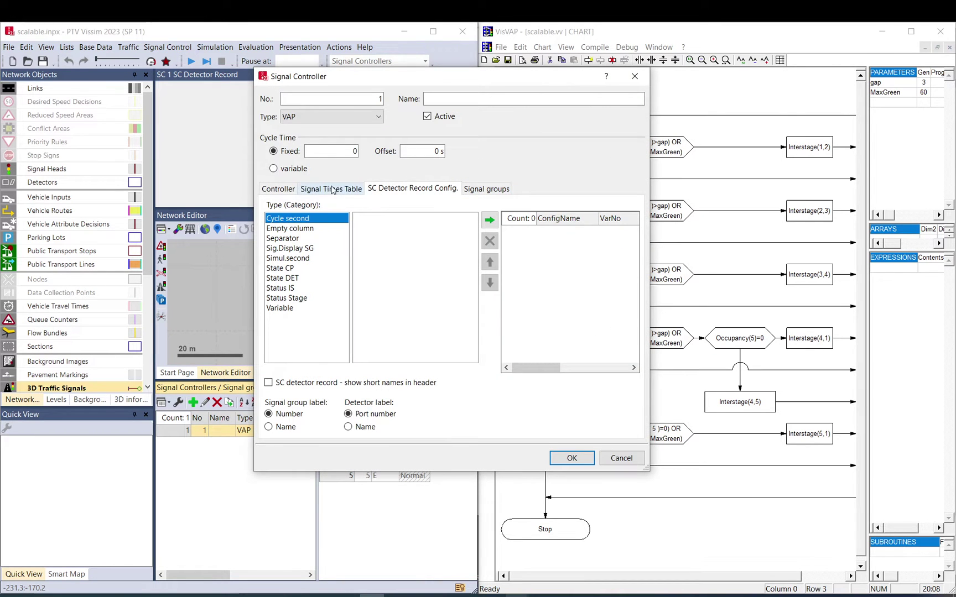
{"action": "left_click", "coordinate": [291, 188]}
{"action": "left_click", "coordinate": [374, 189]}
{"action": "left_click", "coordinate": [283, 310]}
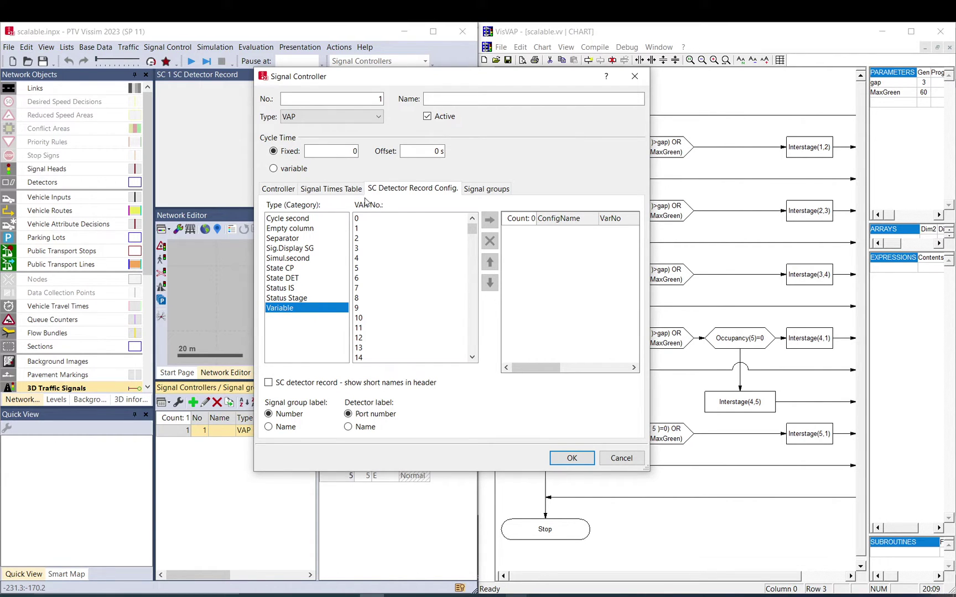
Add VAR No. 5 as a VARIABLE record entry and widen the dialog to show all columns.
{"action": "left_click", "coordinate": [410, 219]}
{"action": "left_click_drag", "start_coordinate": [471, 224], "coordinate": [464, 350]}
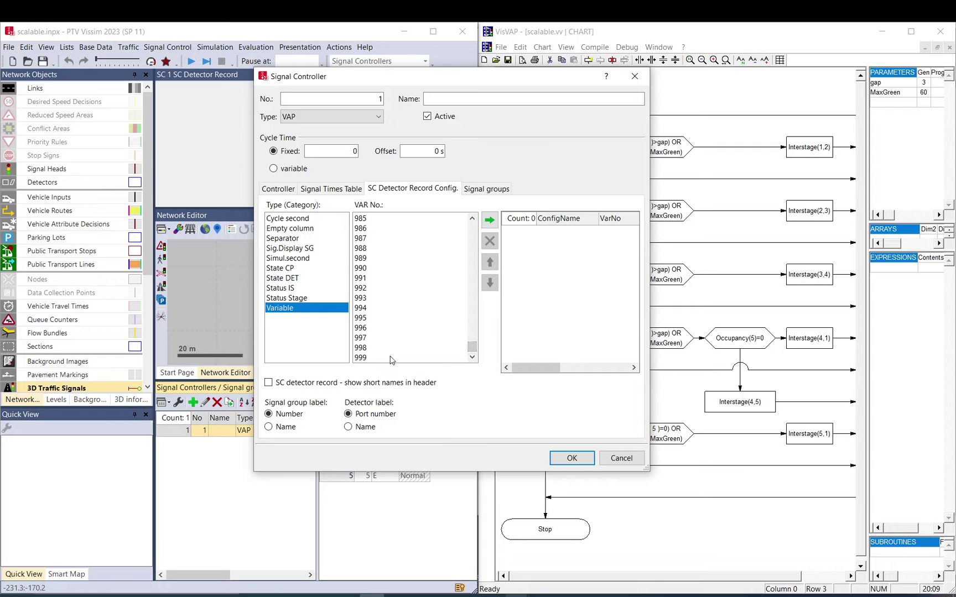
{"action": "left_click_drag", "start_coordinate": [472, 350], "coordinate": [472, 228]}
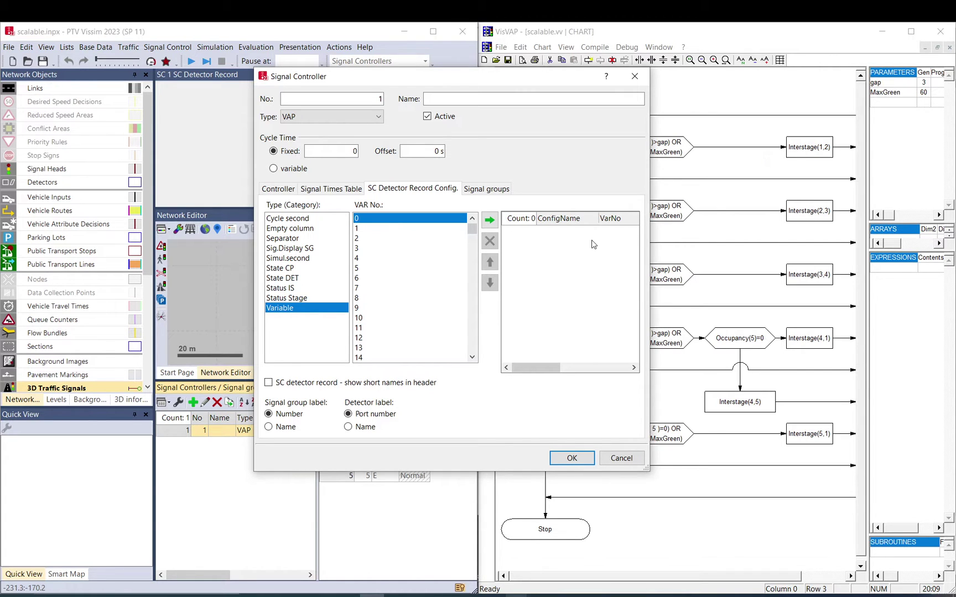
{"action": "mouse_move", "coordinate": [473, 229]}
{"action": "left_mouse_down"}
{"action": "mouse_move", "coordinate": [474, 370]}
{"action": "mouse_move", "coordinate": [484, 226]}
{"action": "mouse_move", "coordinate": [476, 242]}
{"action": "mouse_move", "coordinate": [481, 370]}
{"action": "mouse_move", "coordinate": [485, 226]}
{"action": "left_mouse_up"}
{"action": "left_click", "coordinate": [369, 269]}
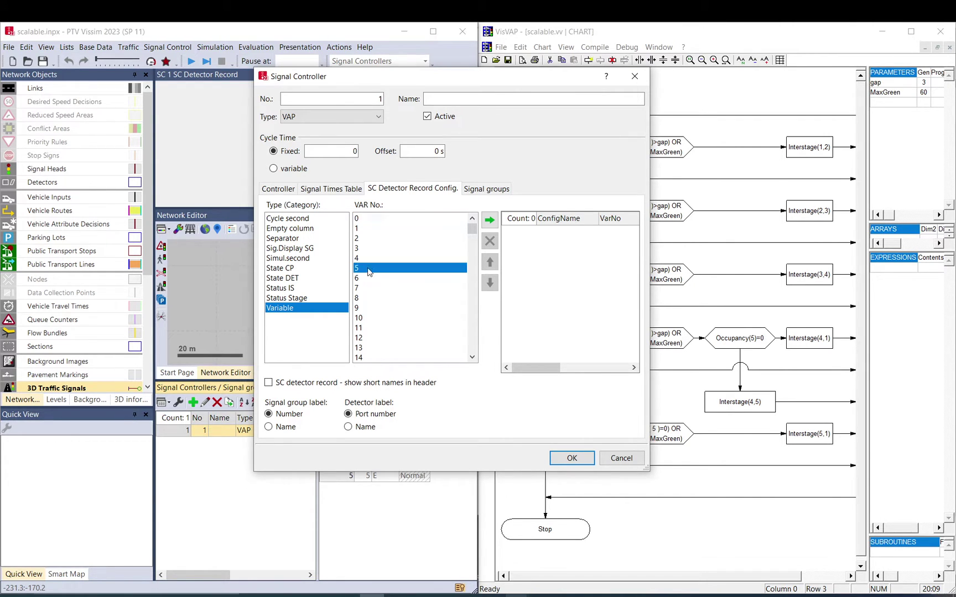
{"action": "left_click", "coordinate": [489, 219]}
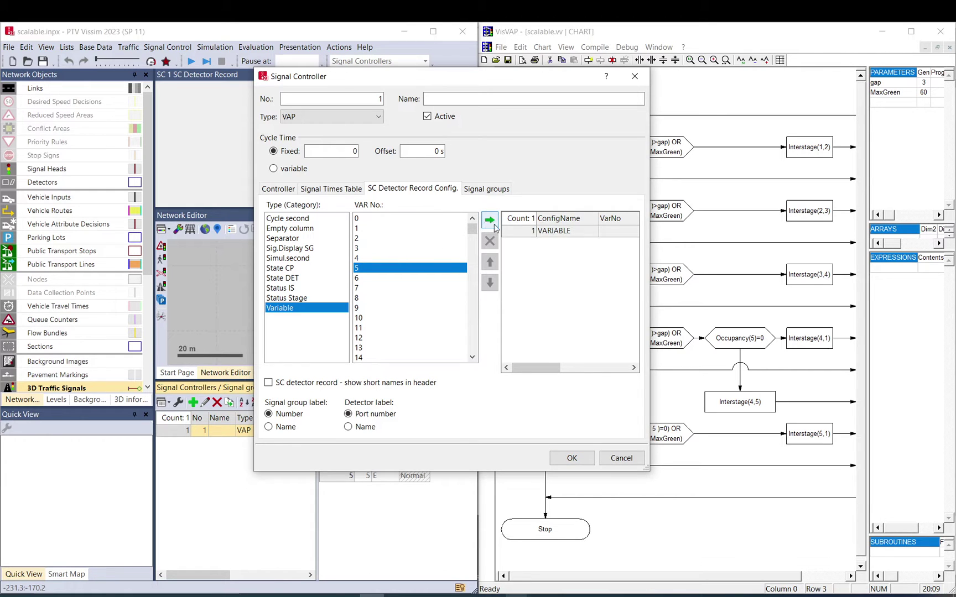
{"action": "left_click", "coordinate": [558, 235]}
{"action": "left_click_drag", "start_coordinate": [552, 367], "coordinate": [572, 367]}
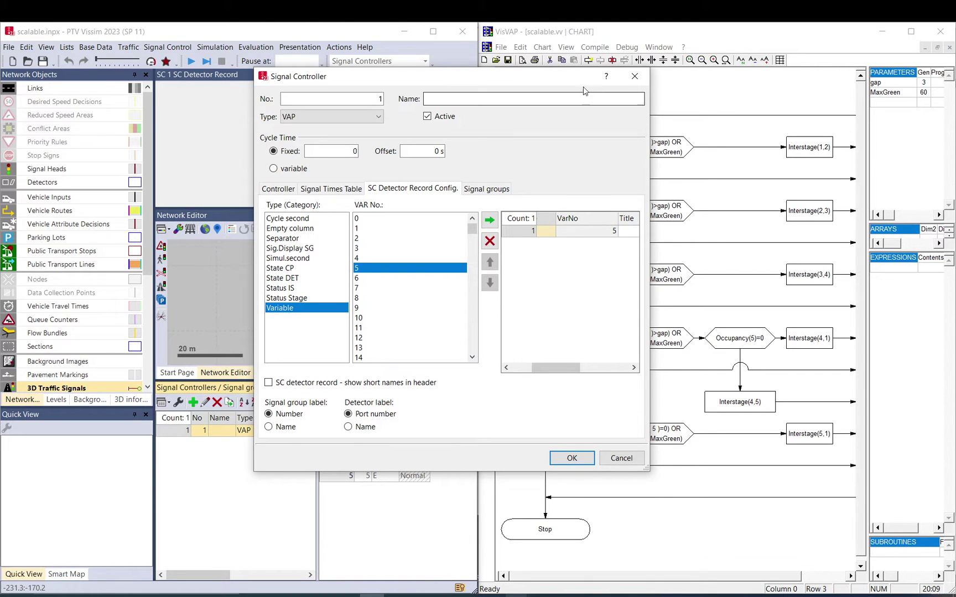
{"action": "left_click_drag", "start_coordinate": [254, 115], "coordinate": [40, 116]}
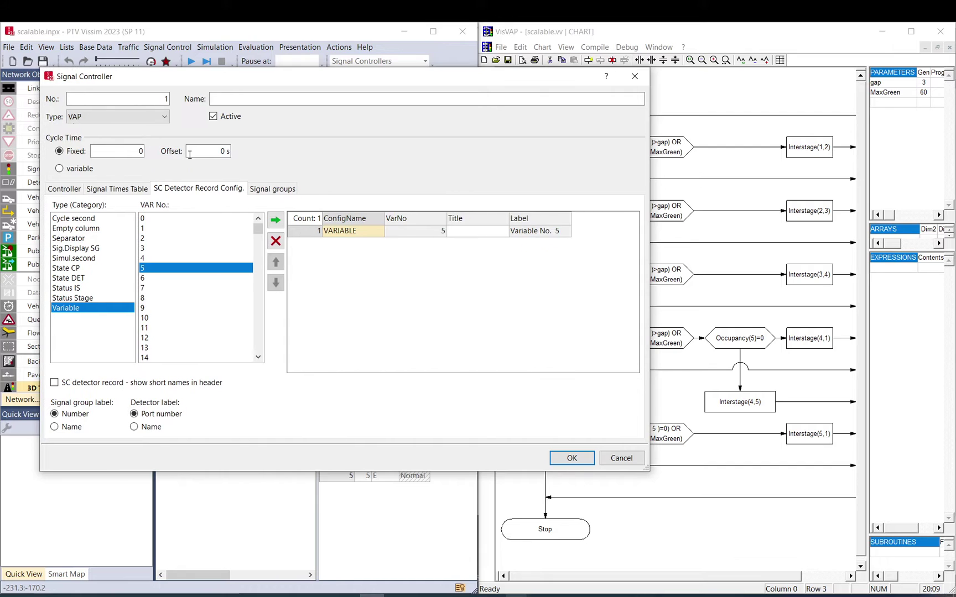
Title the VARIABLE 5 record entry 'GreentimeSG1' and confirm the controller settings with OK.
{"action": "left_click", "coordinate": [478, 234]}
{"action": "left_click", "coordinate": [475, 235]}
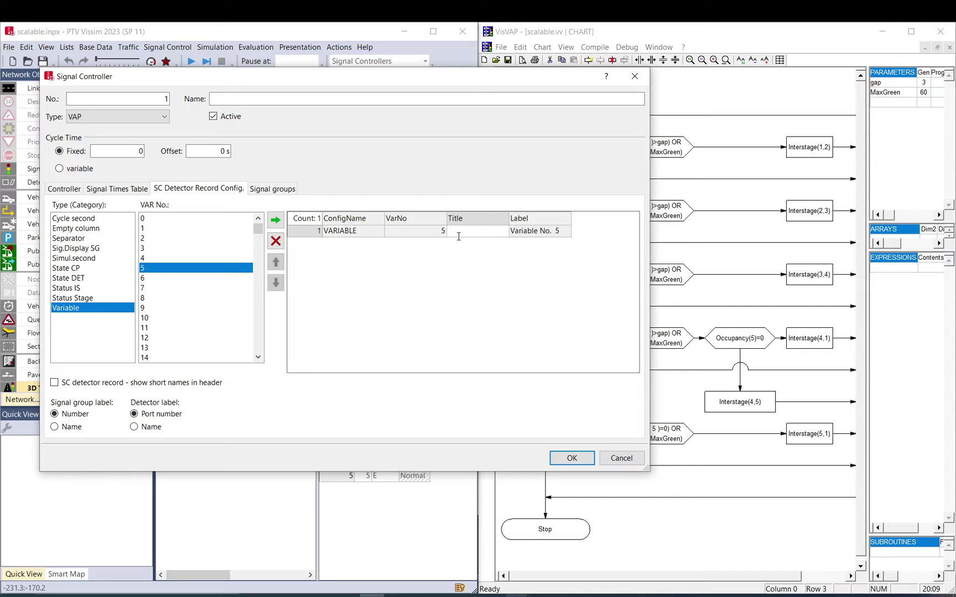
{"action": "type", "text": "GreentimeSG1"}
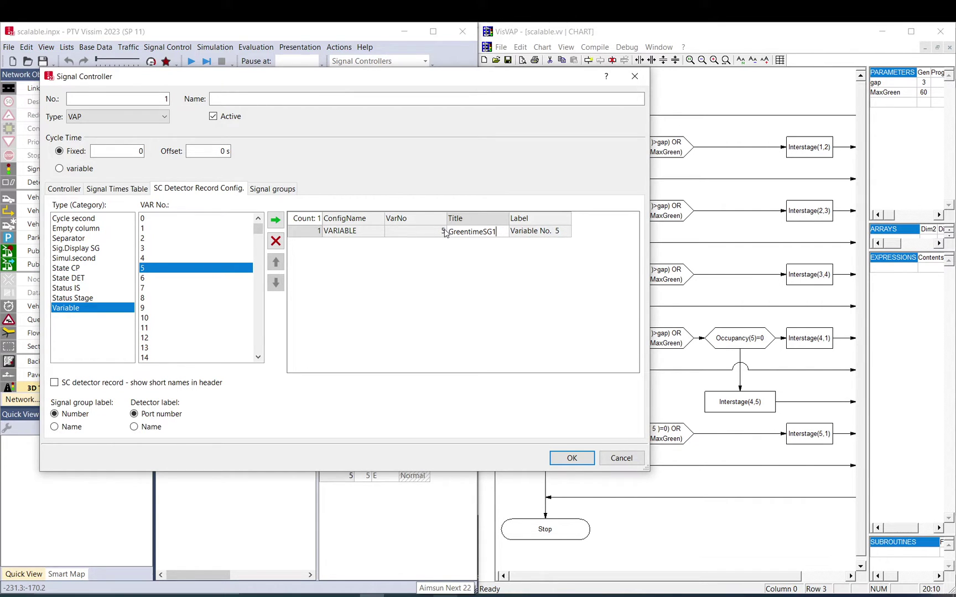
{"action": "left_click_drag", "start_coordinate": [449, 231], "coordinate": [498, 231]}
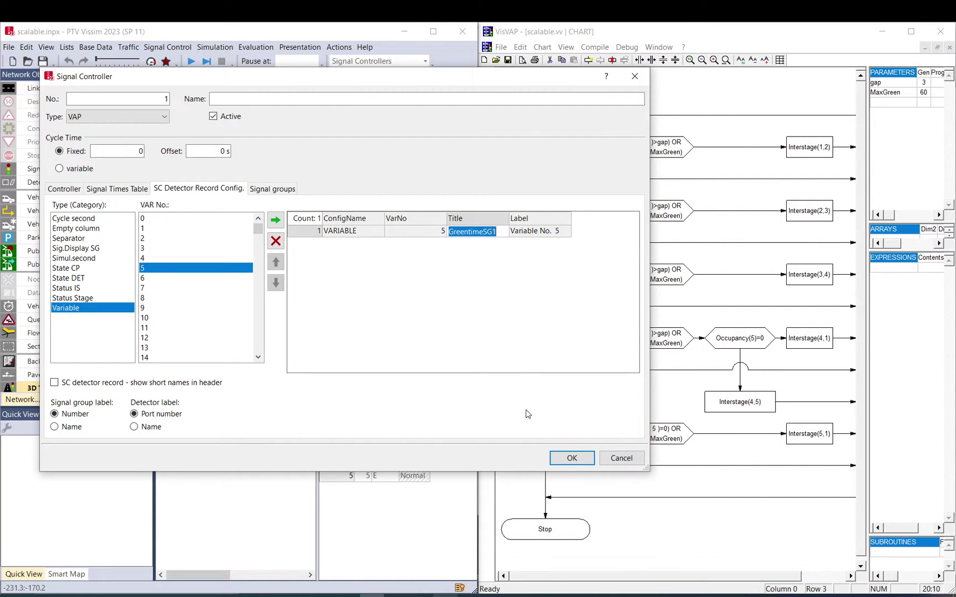
{"action": "left_click", "coordinate": [574, 464]}
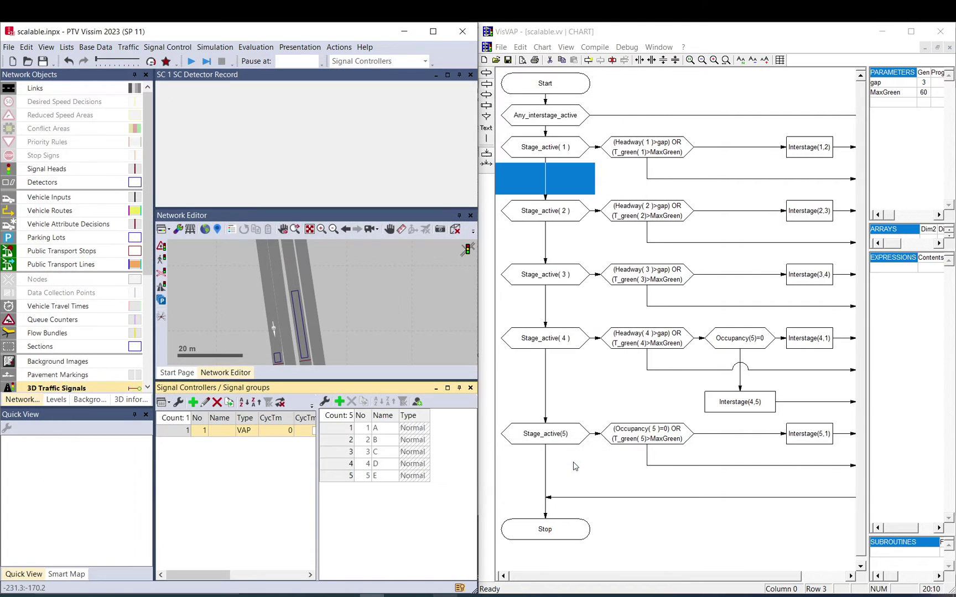
Insert an empty step above Any_interstage_active in the VisVAP flow chart.
{"action": "left_click", "coordinate": [654, 169]}
{"action": "left_click", "coordinate": [735, 172]}
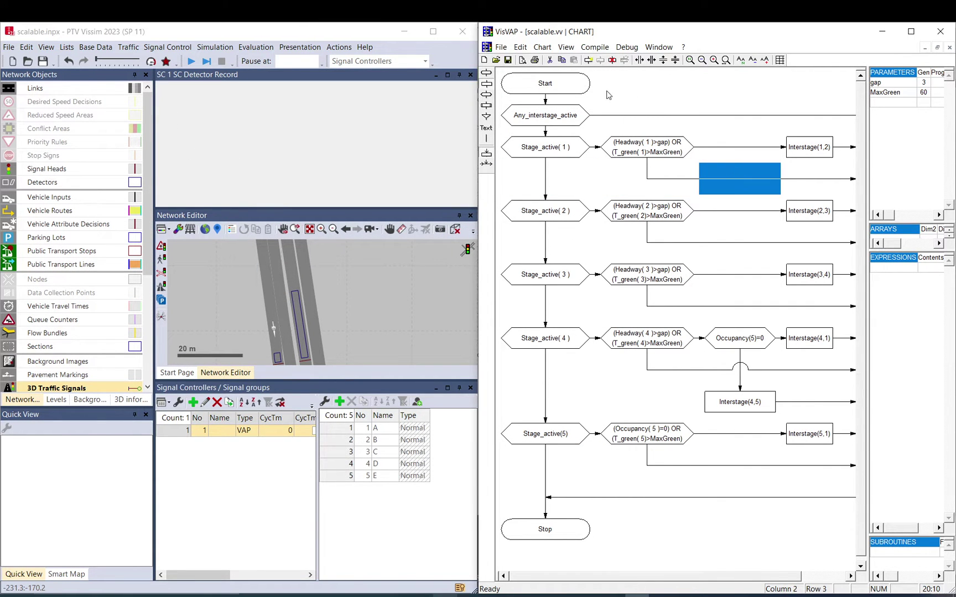
{"action": "left_click", "coordinate": [557, 114]}
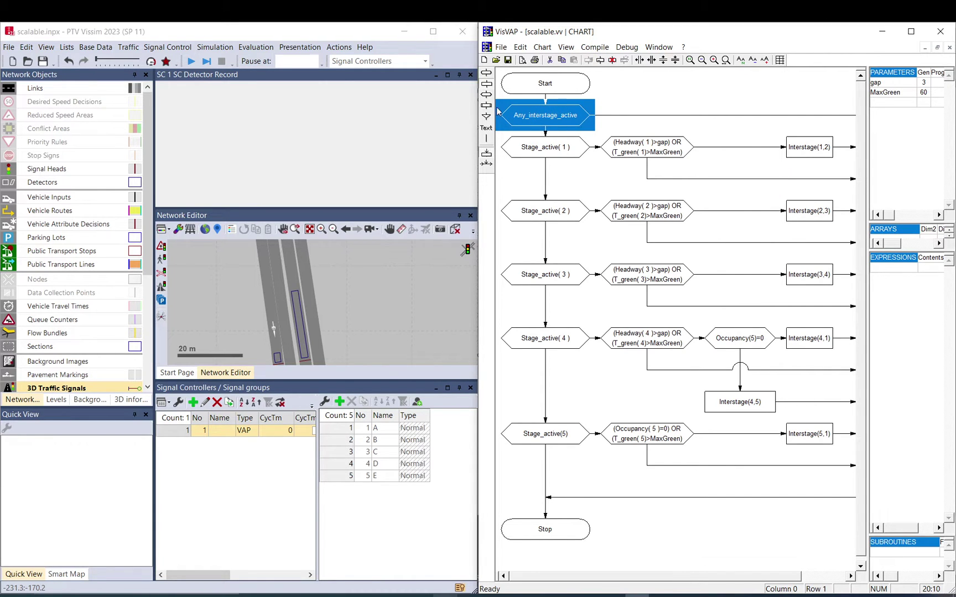
{"action": "left_click", "coordinate": [663, 60]}
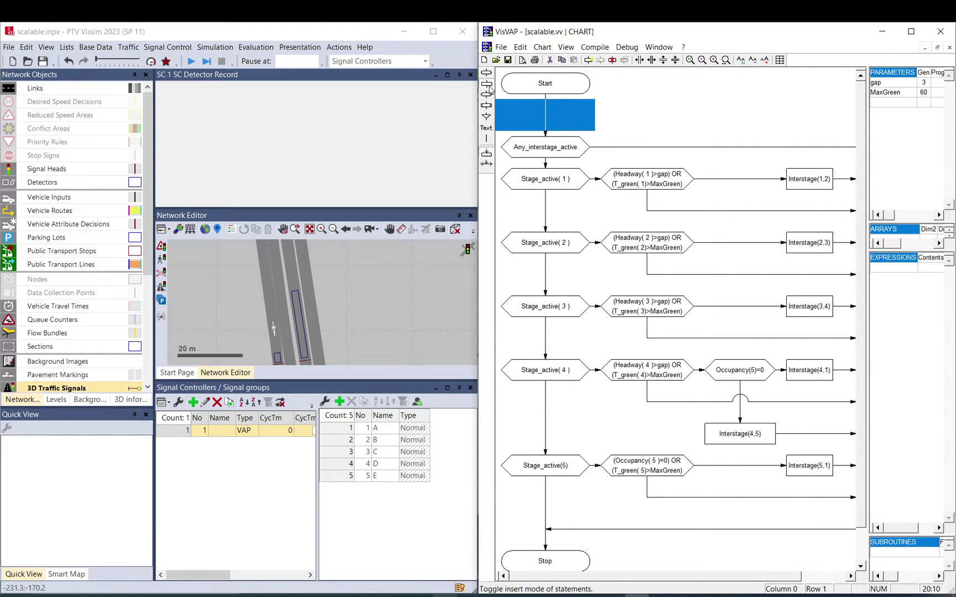
{"action": "left_click", "coordinate": [530, 114]}
Insert the Output > Record value template, Record_value( <no>, <value> ), into the step's text.
{"action": "right_click", "coordinate": [531, 114]}
{"action": "left_click", "coordinate": [568, 187]}
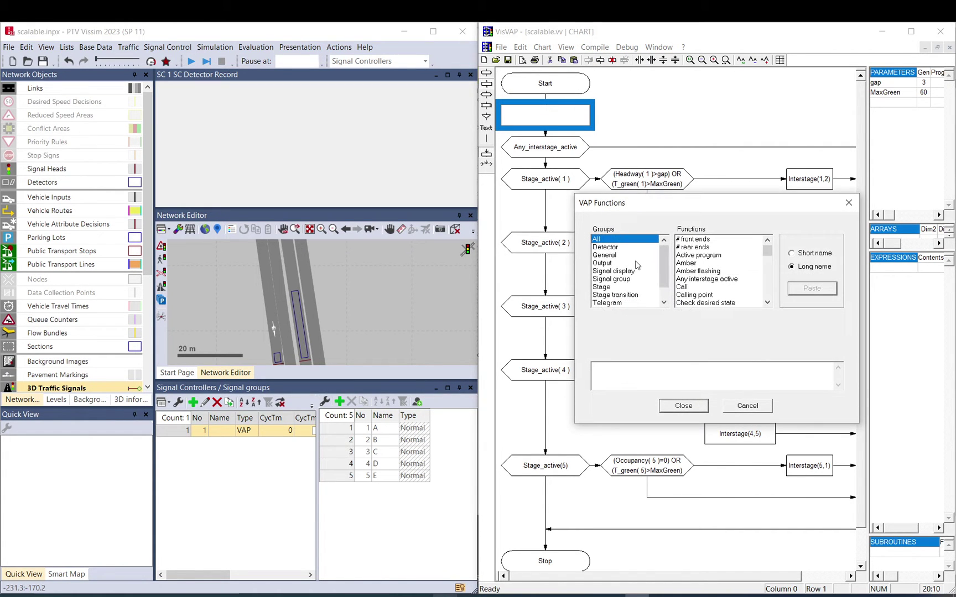
{"action": "left_click", "coordinate": [601, 264]}
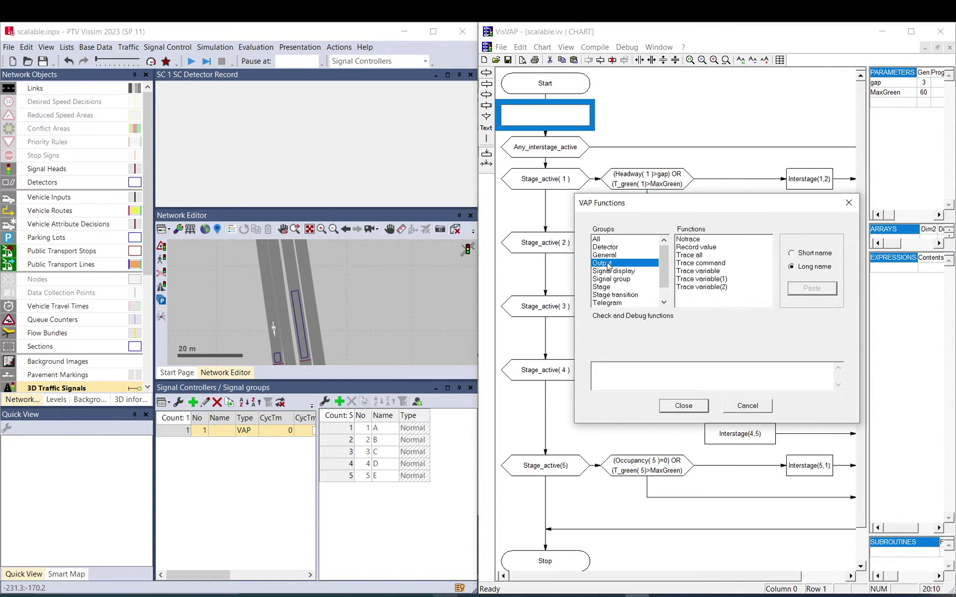
{"action": "left_click", "coordinate": [696, 248]}
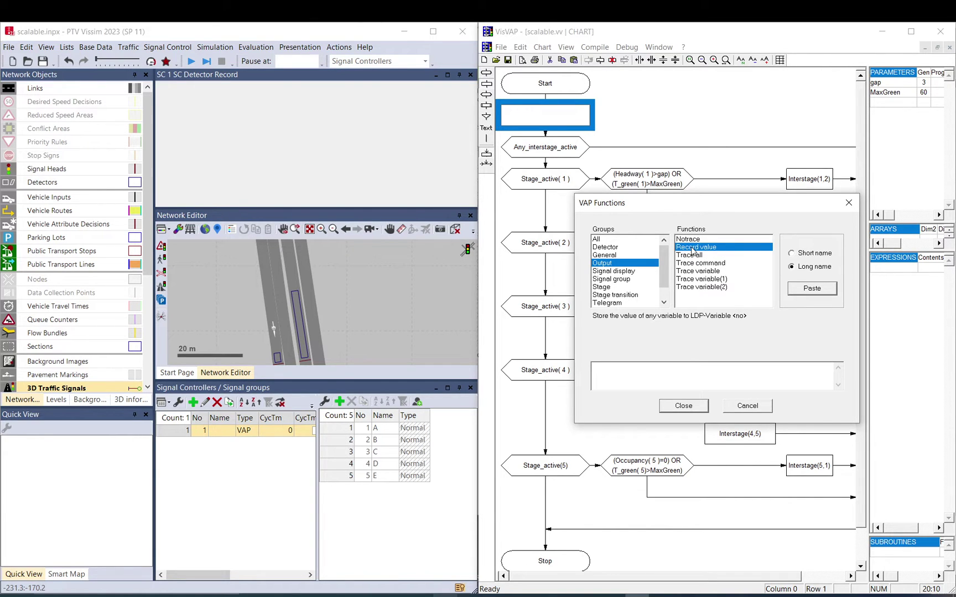
{"action": "double_click", "coordinate": [692, 249]}
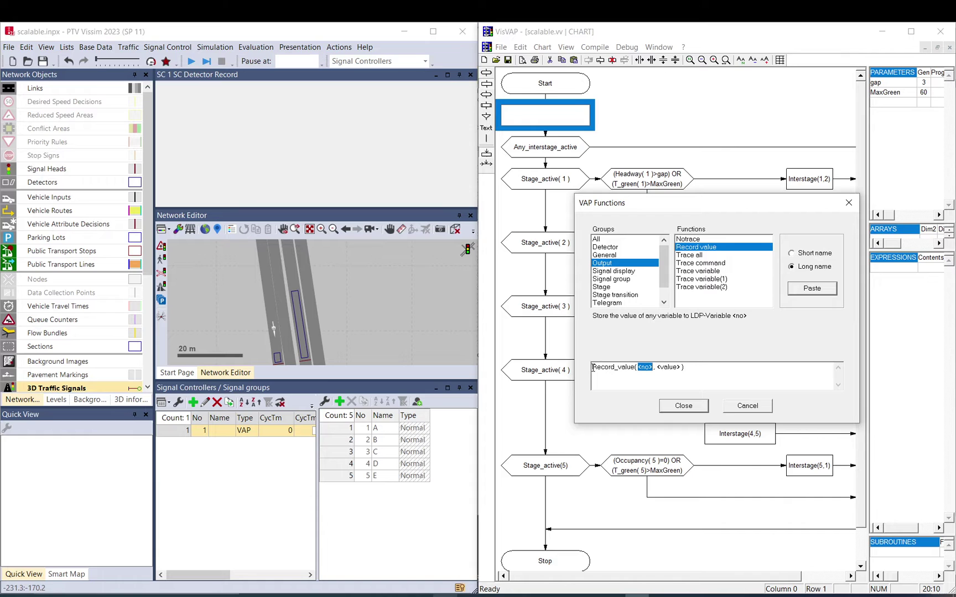
{"action": "left_click_drag", "start_coordinate": [593, 367], "coordinate": [642, 368]}
{"action": "left_click", "coordinate": [179, 436]}
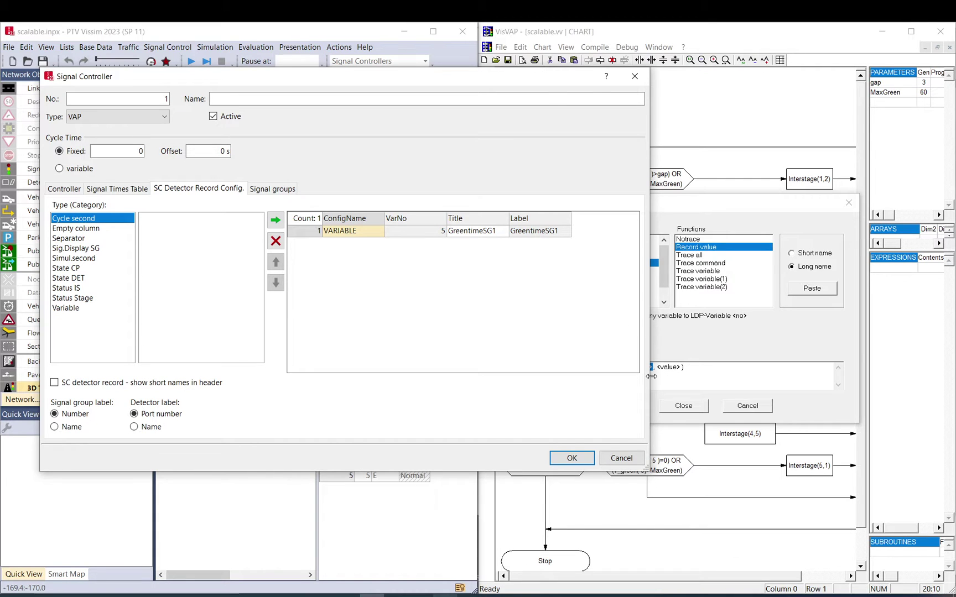
Fill the template as Record_value( 5, x ) and put it into the new chart box.
{"action": "left_click", "coordinate": [697, 356]}
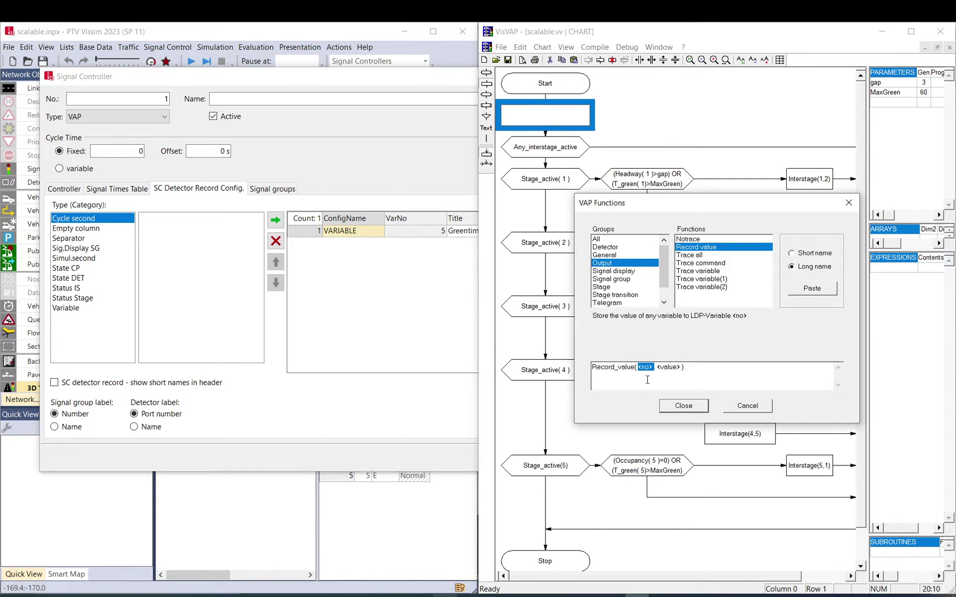
{"action": "type", "text": "5"}
{"action": "left_click_drag", "start_coordinate": [666, 370], "coordinate": [644, 368]}
{"action": "type", "text": "x"}
{"action": "left_click", "coordinate": [683, 405]}
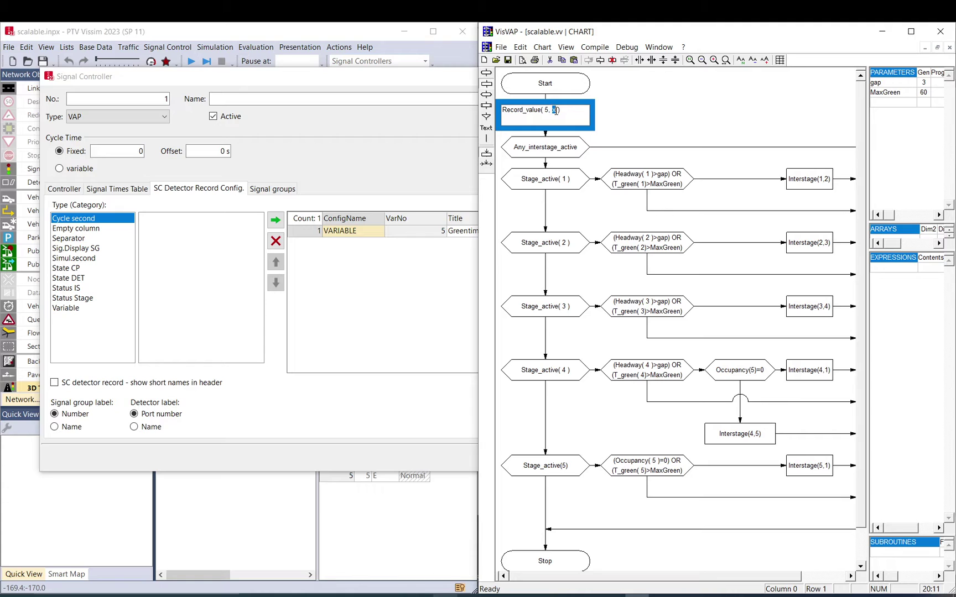
Start a new first line in the box above the Record_value( 5, x ) call.
{"action": "left_click_drag", "start_coordinate": [501, 110], "coordinate": [577, 109]}
{"action": "left_click", "coordinate": [554, 110]}
{"action": "key", "text": "Return"}
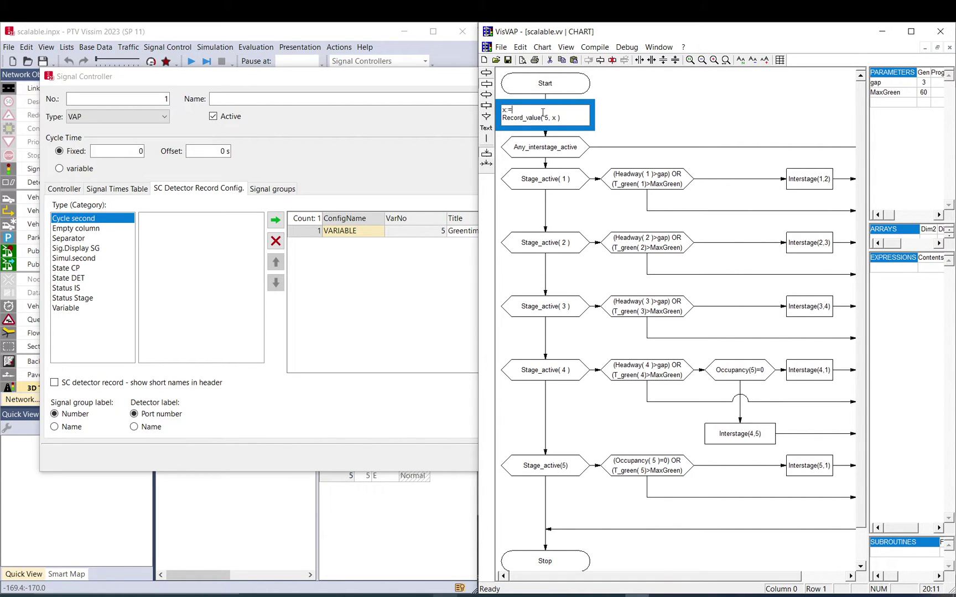
Insert the Signal group > Greentime function after x:= as T_green( 1 ).
{"action": "right_click", "coordinate": [542, 111]}
{"action": "left_click", "coordinate": [583, 188]}
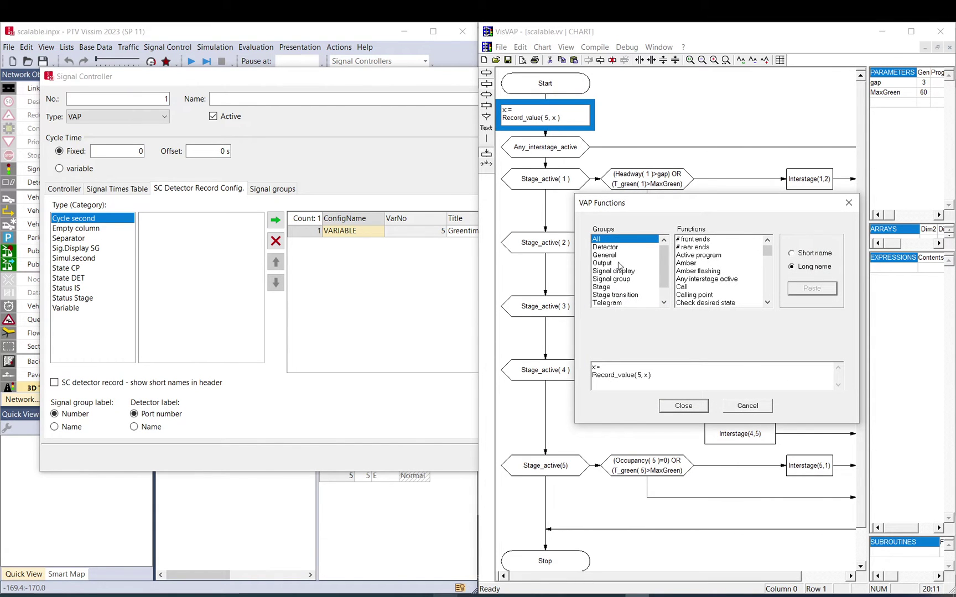
{"action": "left_click", "coordinate": [623, 282]}
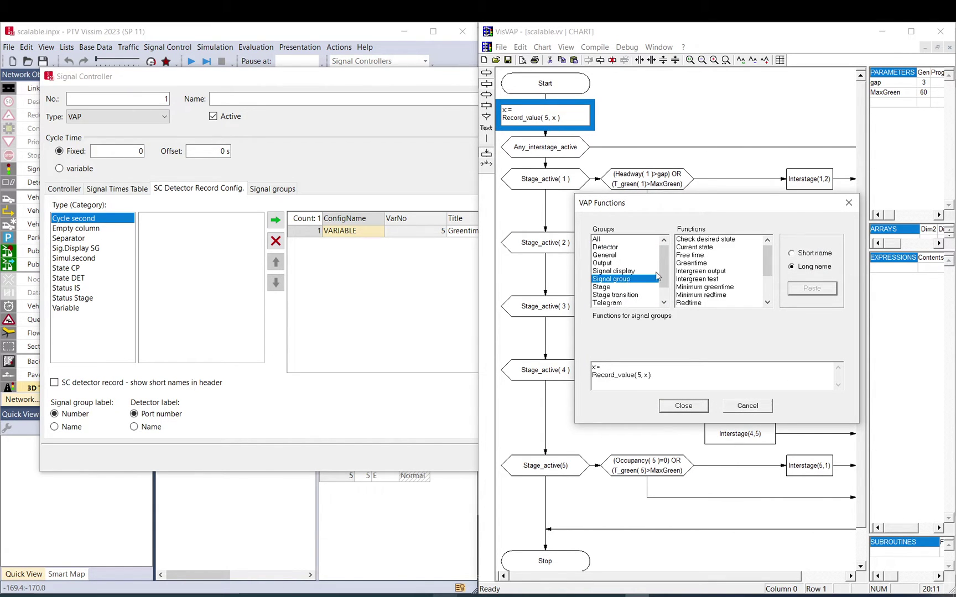
{"action": "left_click", "coordinate": [700, 263]}
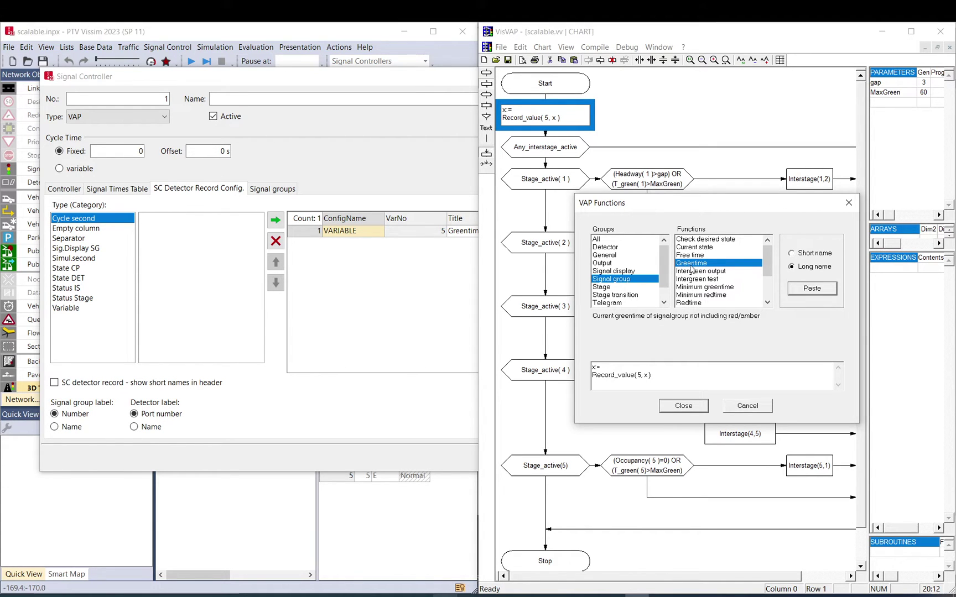
{"action": "double_click", "coordinate": [693, 265]}
{"action": "left_click", "coordinate": [641, 367]}
{"action": "double_click", "coordinate": [641, 368]}
{"action": "type", "text": "1 );"}
Review the finished expression x:=T_green( 1 ); Record_value( 5, x ) in the editor.
{"action": "left_click_drag", "start_coordinate": [599, 366], "coordinate": [638, 366]}
{"action": "double_click", "coordinate": [630, 367]}
{"action": "left_click", "coordinate": [638, 367]}
{"action": "left_click_drag", "start_coordinate": [592, 376], "coordinate": [632, 376]}
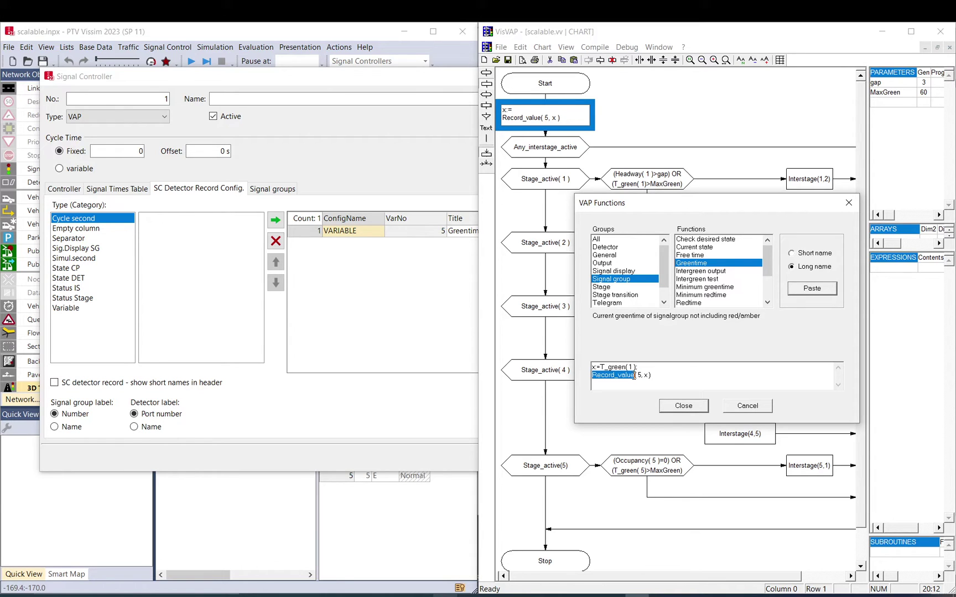
{"action": "left_click", "coordinate": [639, 376]}
{"action": "left_click", "coordinate": [646, 375]}
Apply the expression to the box, check the flow chart and regenerate the VAP file, overwriting it.
{"action": "left_click", "coordinate": [672, 408]}
{"action": "left_click", "coordinate": [594, 47]}
{"action": "left_click", "coordinate": [612, 88]}
{"action": "left_click", "coordinate": [747, 344]}
{"action": "left_click", "coordinate": [741, 344]}
{"action": "left_click", "coordinate": [774, 344]}
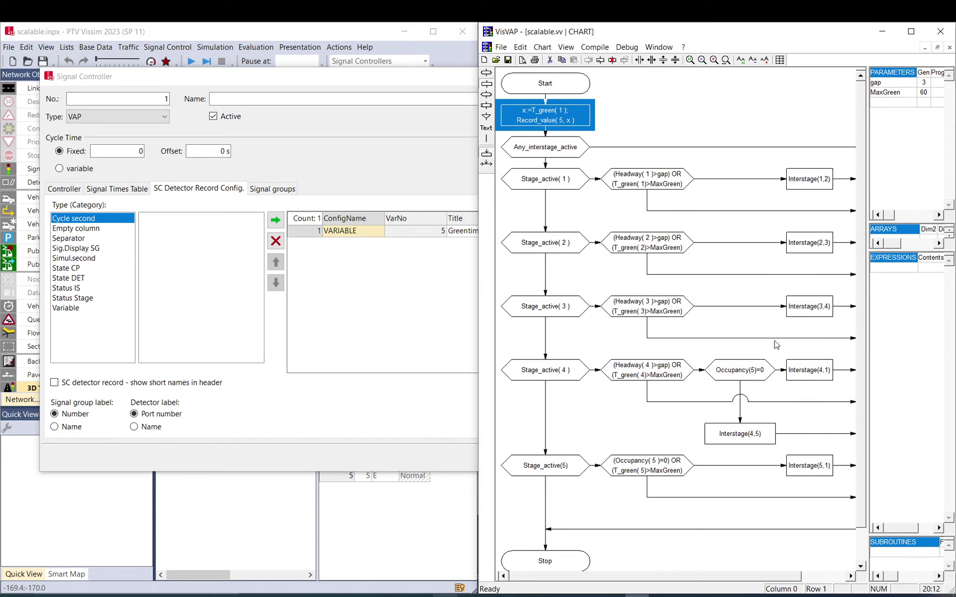
Accept signal controller 1's settings in Vissim and start the simulation.
{"action": "left_click", "coordinate": [331, 222]}
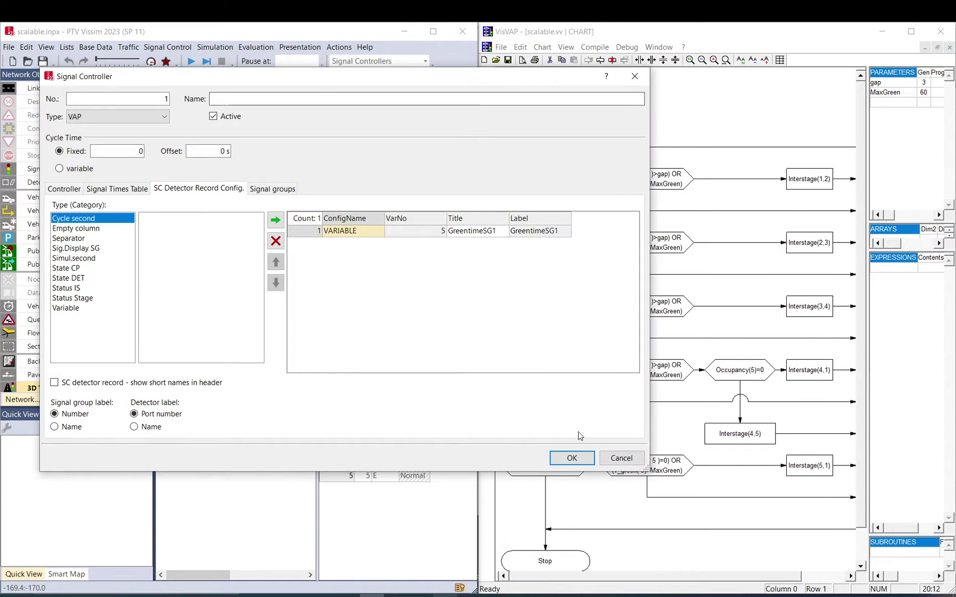
{"action": "left_click", "coordinate": [579, 461]}
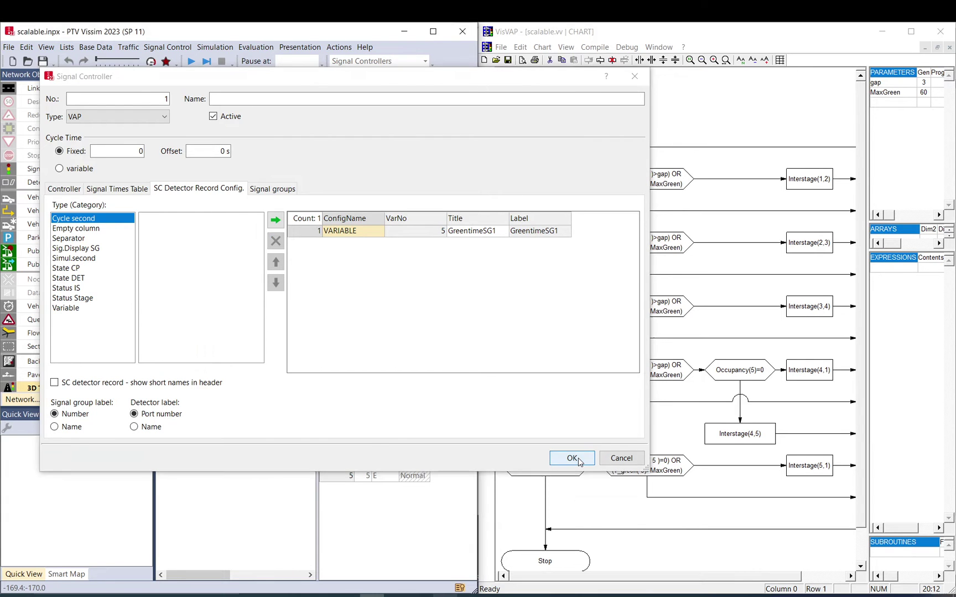
{"action": "left_click", "coordinate": [191, 62]}
Save changes, advance the simulation a single step, and enlarge the SC Detector Record pane.
{"action": "left_click", "coordinate": [464, 318]}
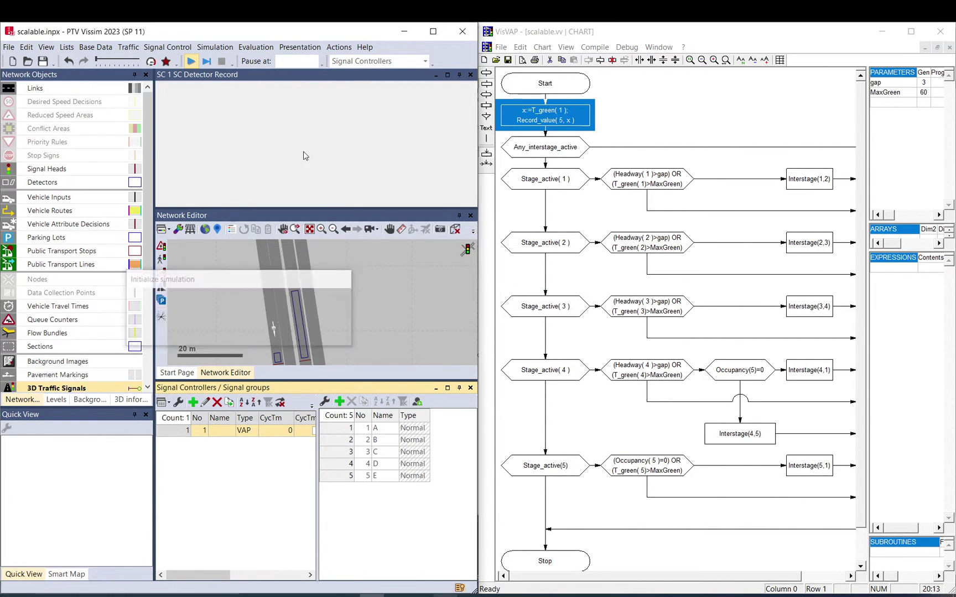
{"action": "left_click", "coordinate": [207, 61]}
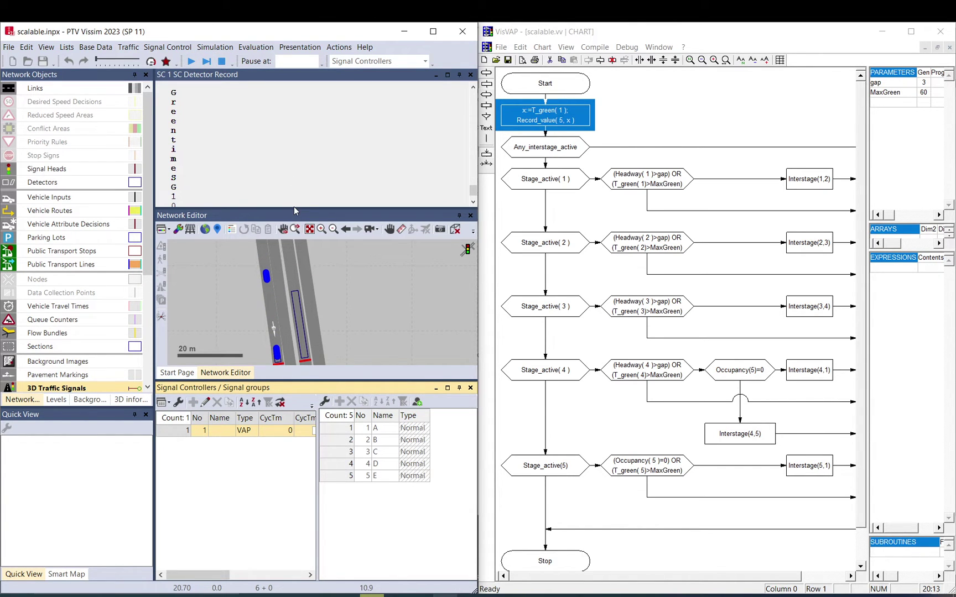
{"action": "left_click_drag", "start_coordinate": [294, 206], "coordinate": [319, 287]}
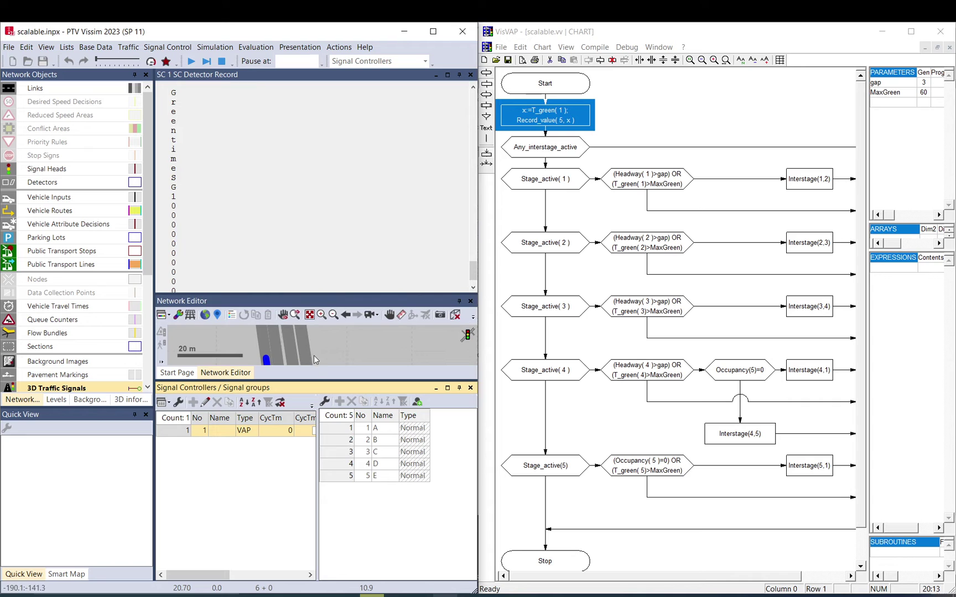
{"action": "left_click_drag", "start_coordinate": [317, 380], "coordinate": [318, 531]}
{"action": "left_click_drag", "start_coordinate": [322, 408], "coordinate": [323, 442]}
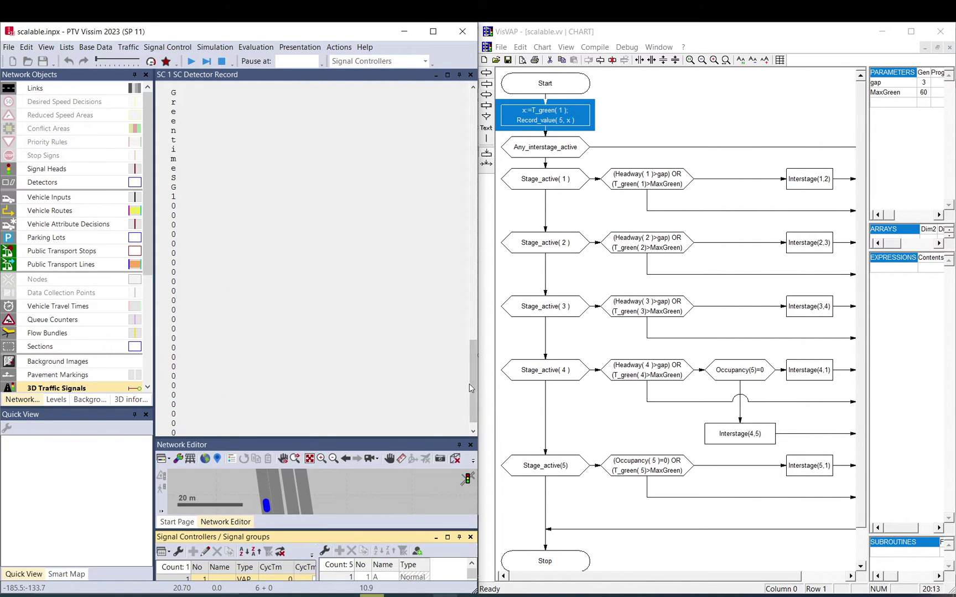
{"action": "left_click_drag", "start_coordinate": [473, 387], "coordinate": [468, 136]}
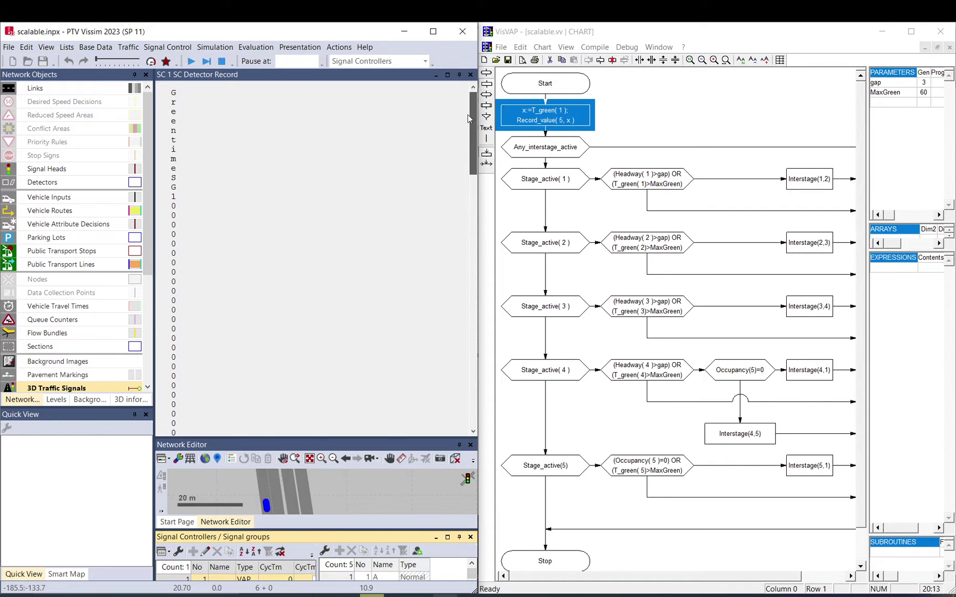
Briefly reopen controller 1's settings, then scroll through the GreentimeSG1 values in the record.
{"action": "left_click", "coordinate": [173, 96]}
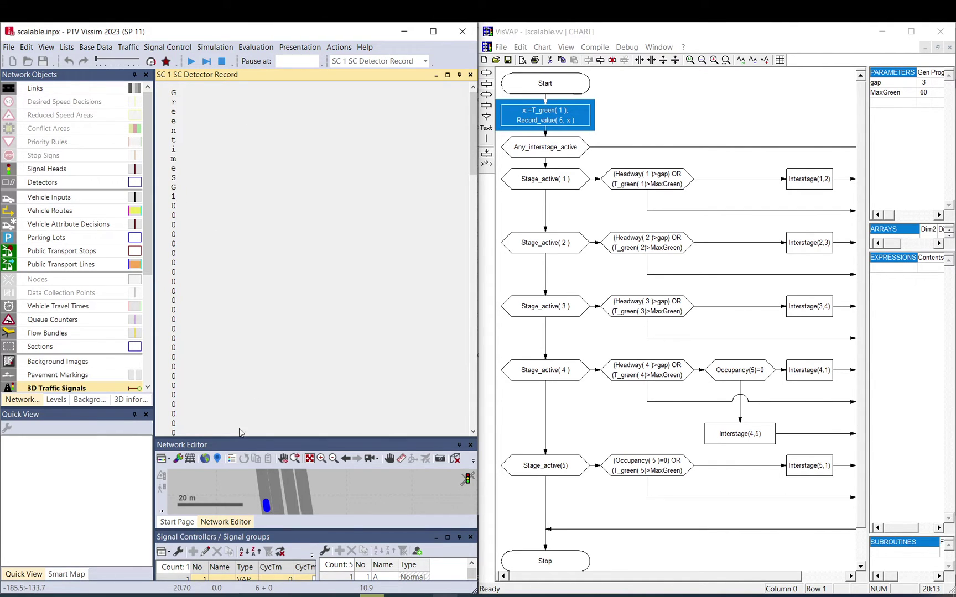
{"action": "left_click", "coordinate": [176, 580]}
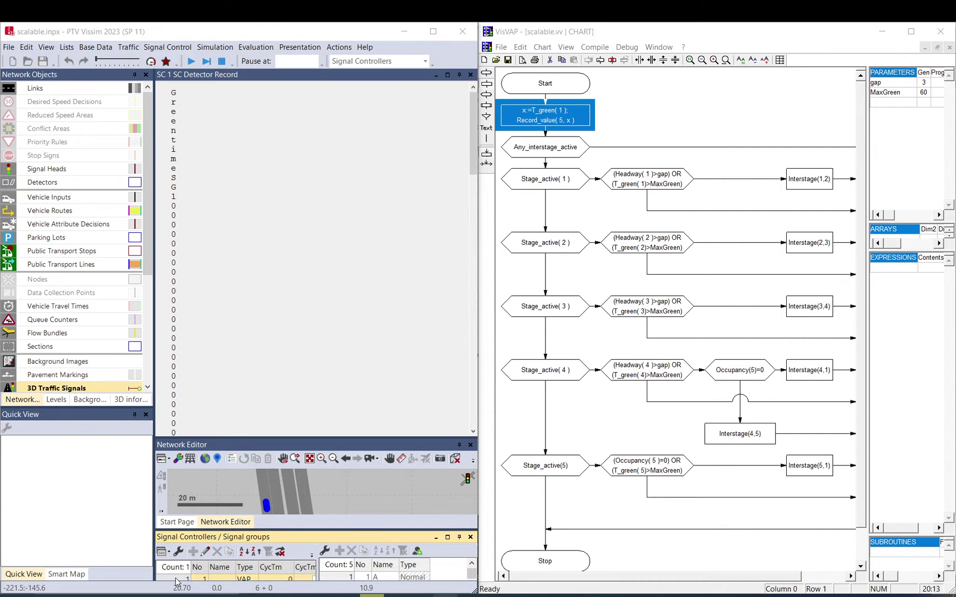
{"action": "double_click", "coordinate": [176, 581]}
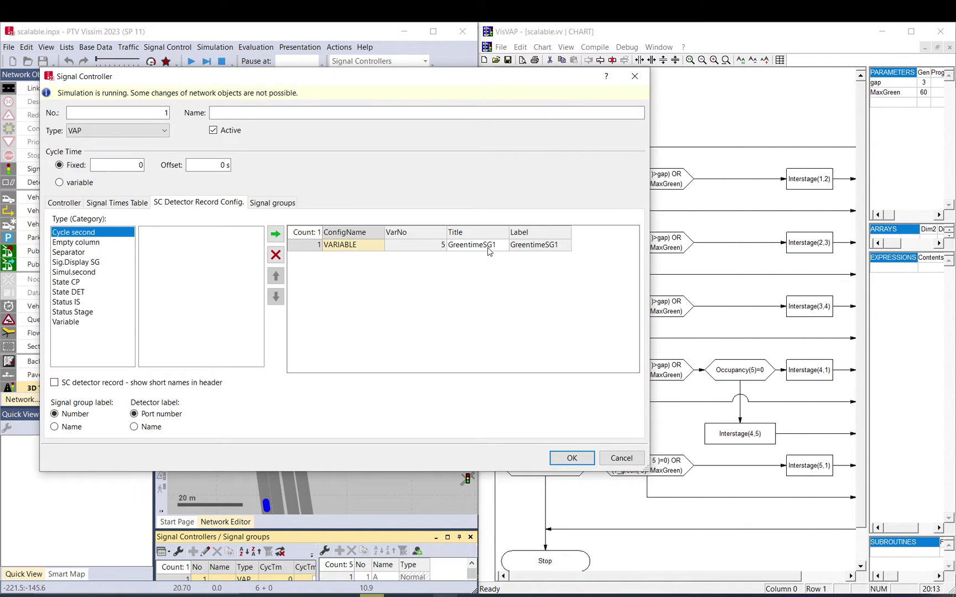
{"action": "key", "text": "Escape"}
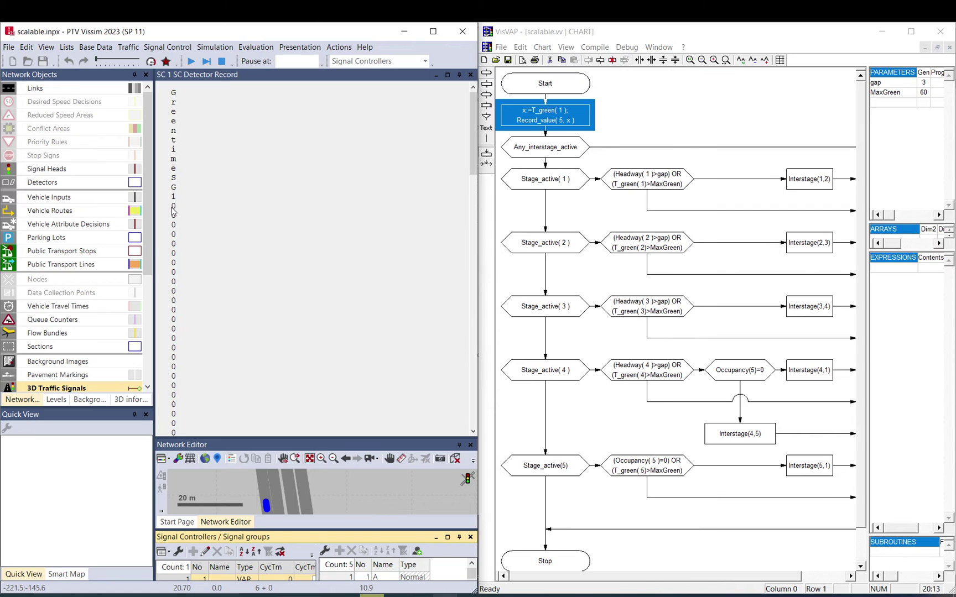
{"action": "left_click", "coordinate": [174, 208]}
{"action": "mouse_move", "coordinate": [477, 115]}
{"action": "left_mouse_down"}
{"action": "mouse_move", "coordinate": [468, 310]}
{"action": "mouse_move", "coordinate": [493, 389]}
{"action": "mouse_move", "coordinate": [468, 211]}
{"action": "mouse_move", "coordinate": [468, 111]}
{"action": "left_mouse_up"}
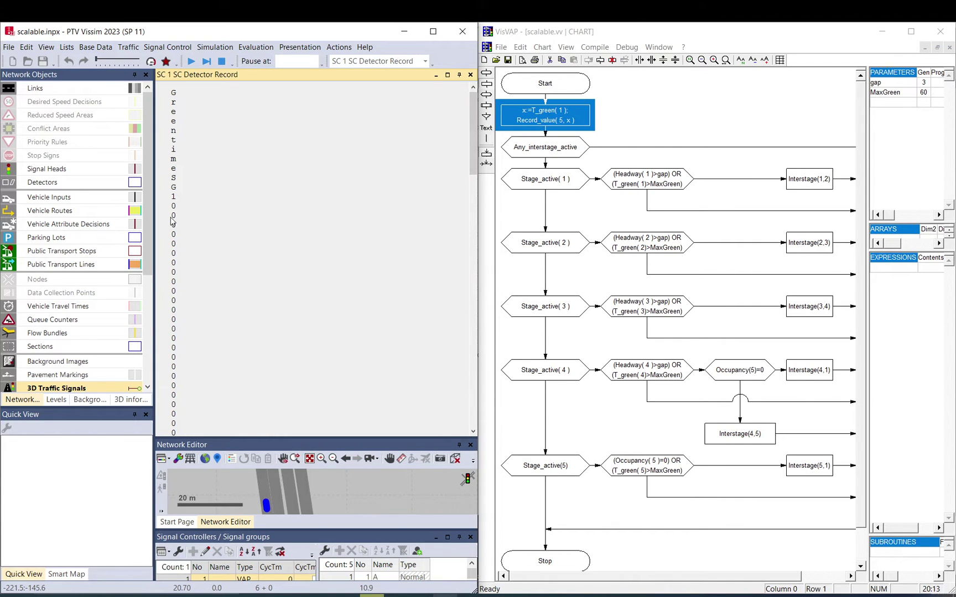
Stop the simulation, reopen controller 1's settings and shorten the green-time title to GT_SG1_.
{"action": "left_click", "coordinate": [220, 65]}
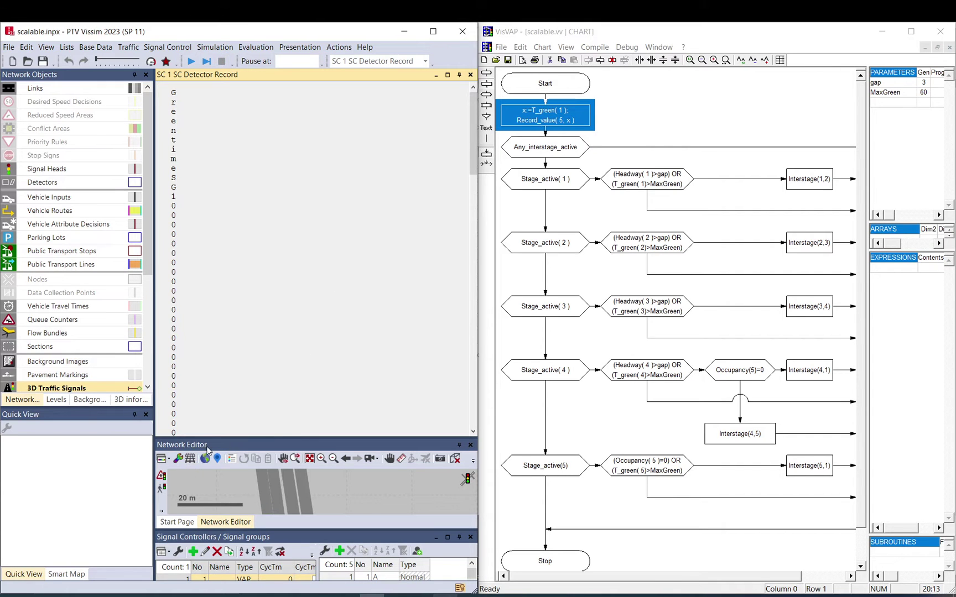
{"action": "left_click_drag", "start_coordinate": [213, 438], "coordinate": [206, 258]}
{"action": "left_click", "coordinate": [175, 580]}
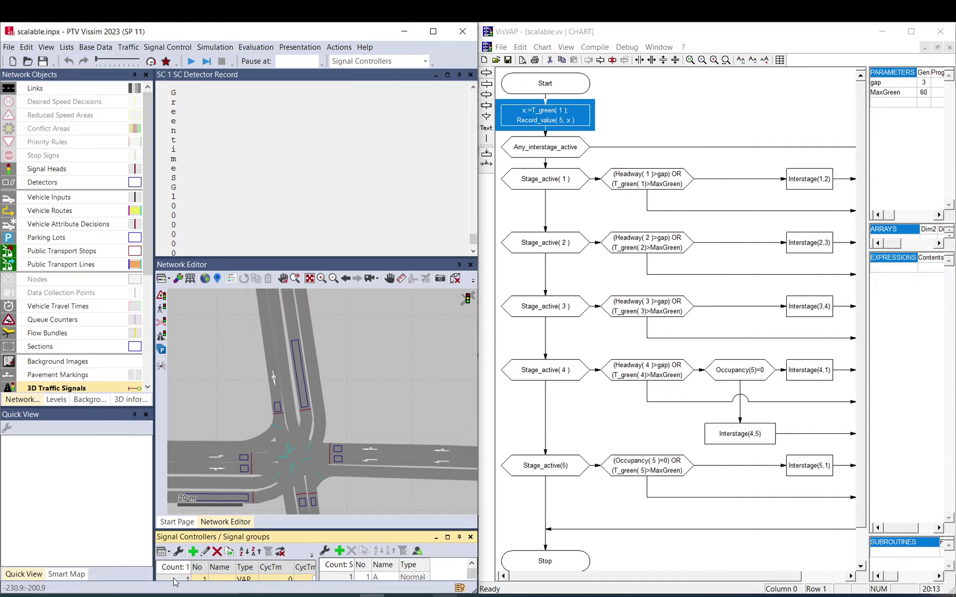
{"action": "double_click", "coordinate": [175, 579]}
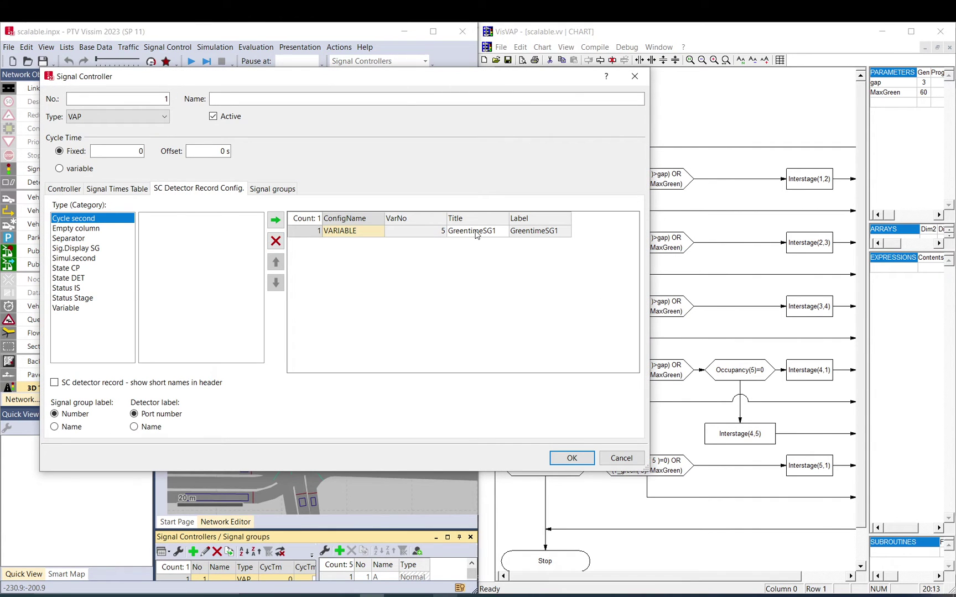
{"action": "left_click", "coordinate": [475, 231]}
{"action": "left_click", "coordinate": [476, 232]}
{"action": "left_click_drag", "start_coordinate": [482, 232], "coordinate": [455, 228]}
{"action": "type", "text": "T_SG1_"}
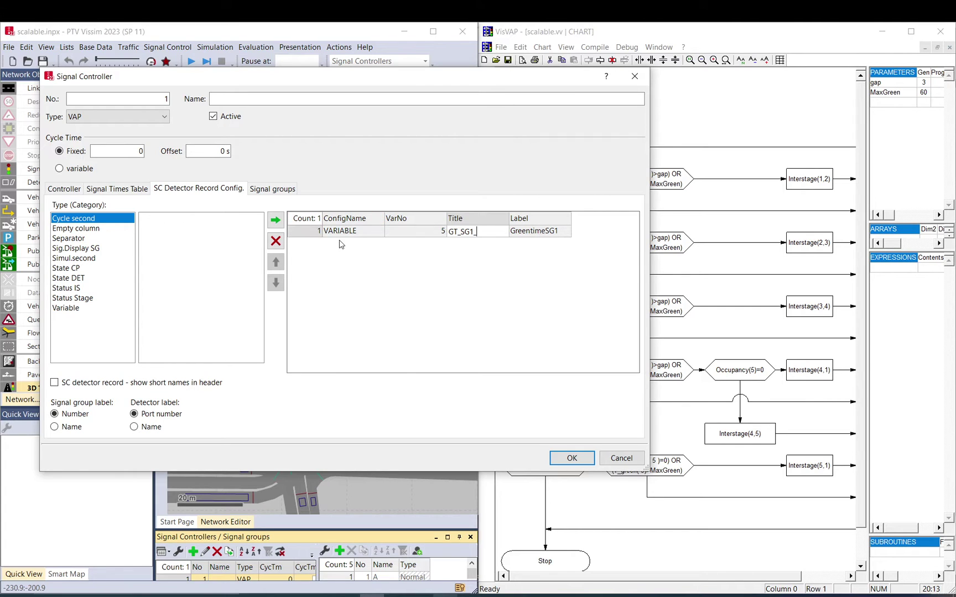
{"action": "left_click", "coordinate": [305, 235]}
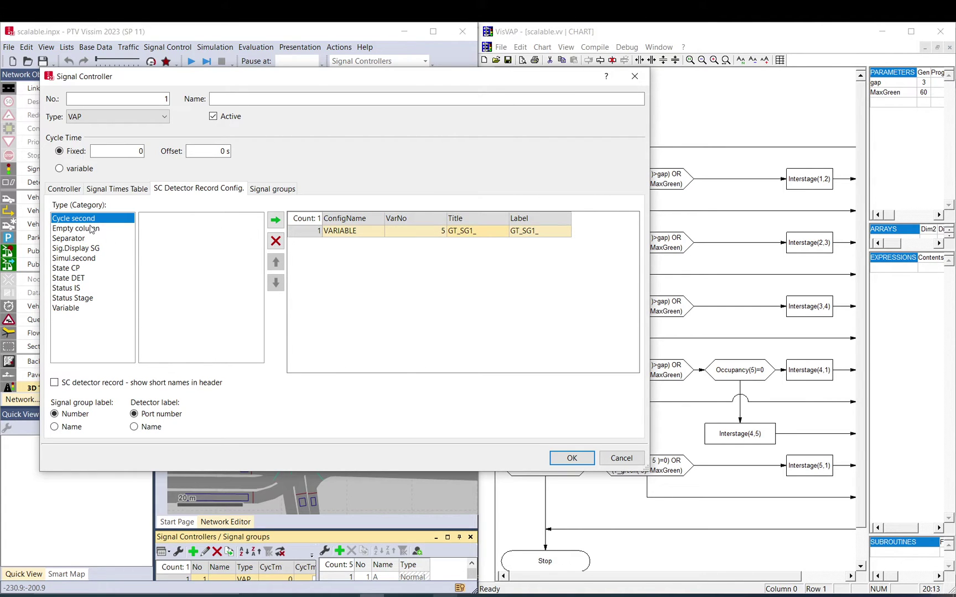
Add empty columns before and after the GT_SG1_ variable 5 record column.
{"action": "left_click", "coordinate": [70, 230]}
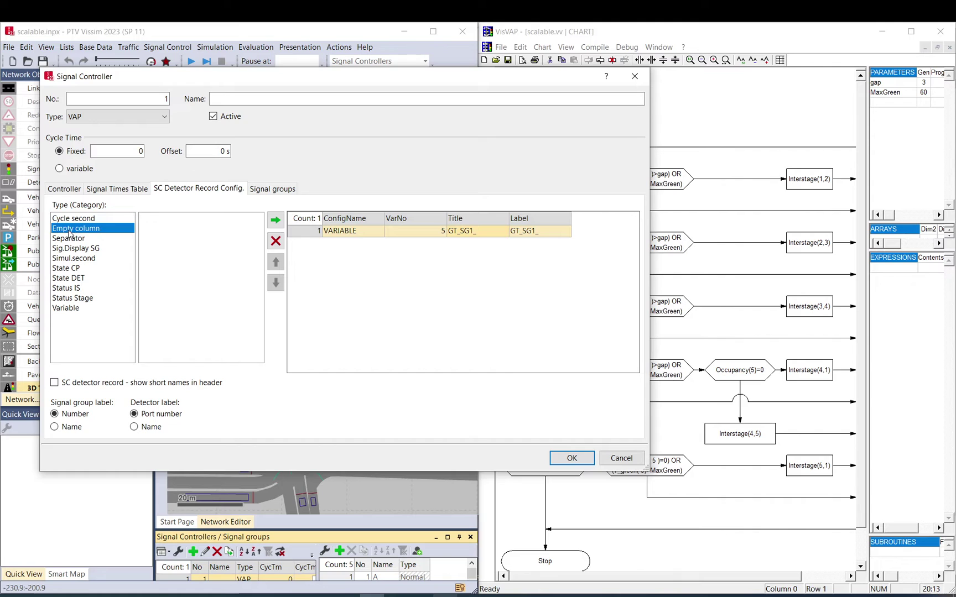
{"action": "left_click", "coordinate": [276, 222]}
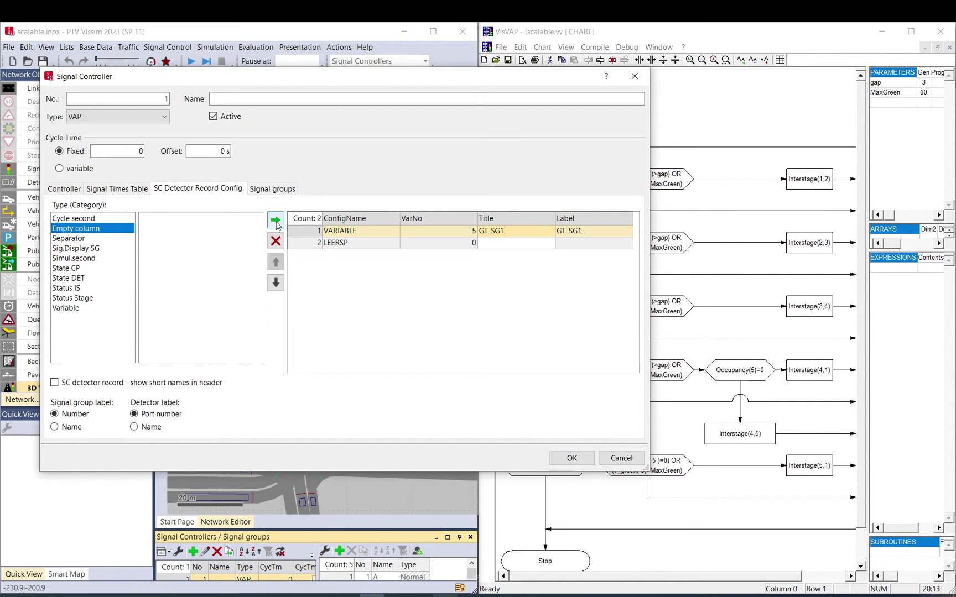
{"action": "left_click", "coordinate": [315, 245]}
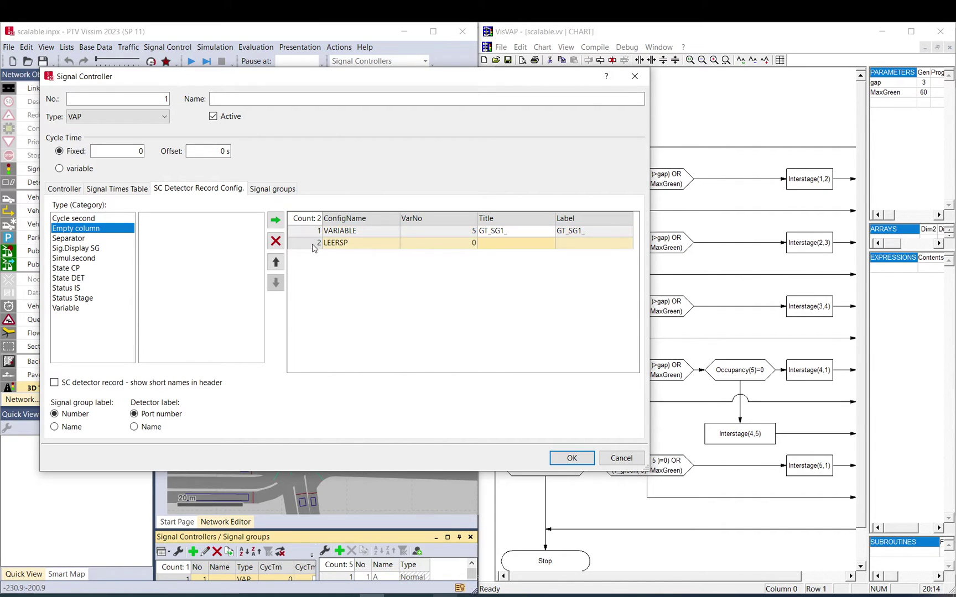
{"action": "left_click", "coordinate": [278, 264]}
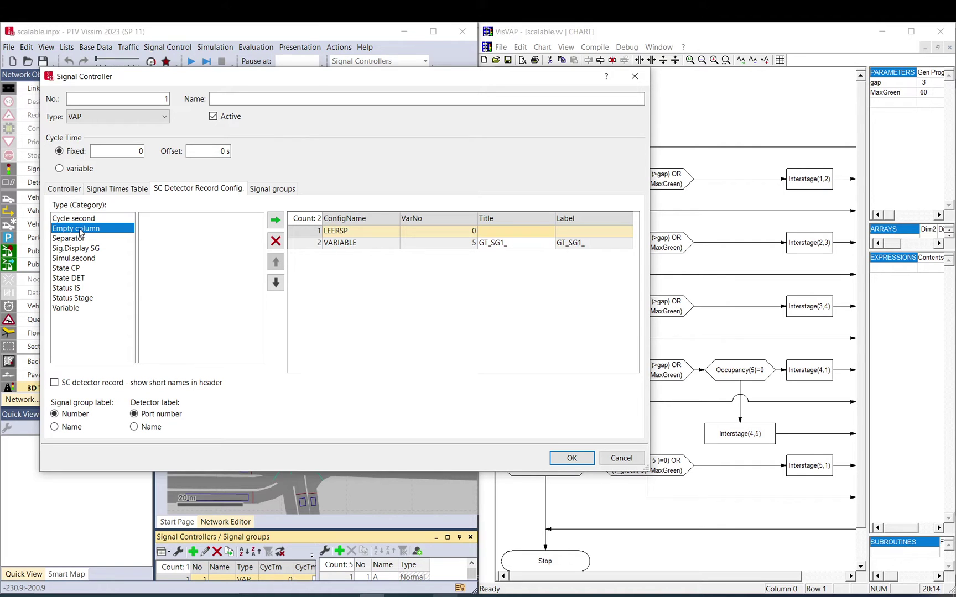
{"action": "left_click", "coordinate": [275, 219]}
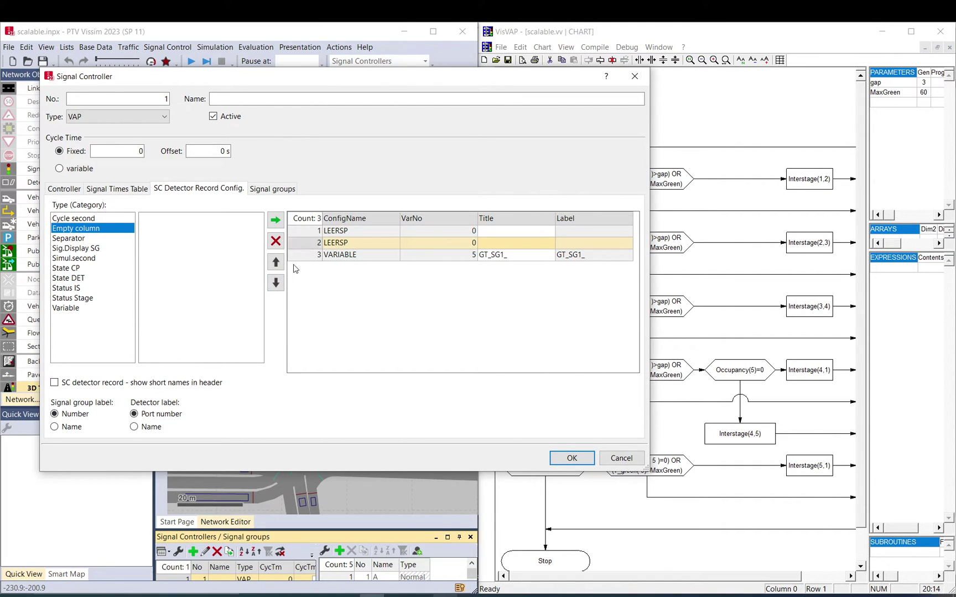
{"action": "left_click", "coordinate": [279, 283]}
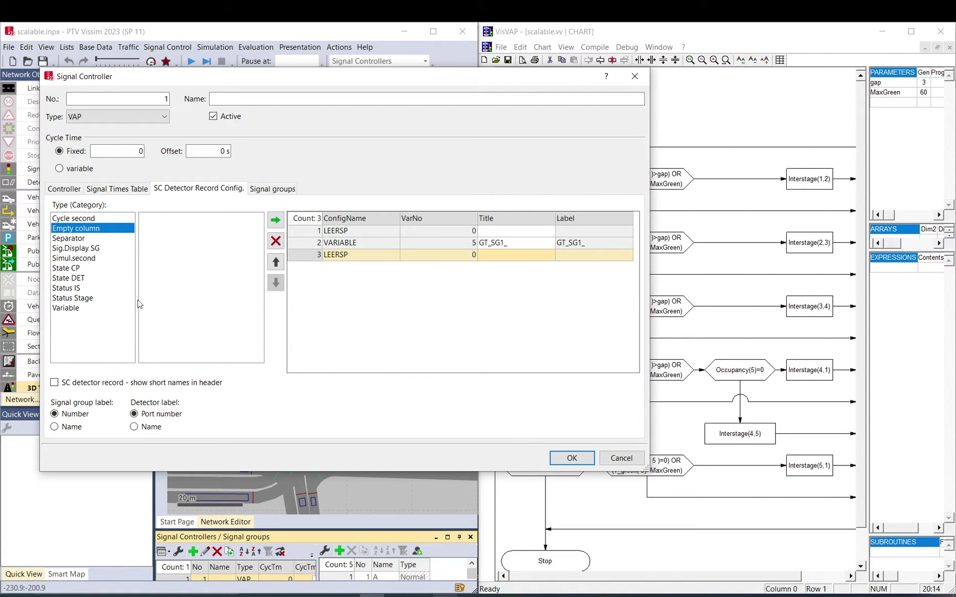
Add a Simul.second (SIM_SEK) column, move it to the top, confirm, and start the simulation.
{"action": "left_click", "coordinate": [96, 259]}
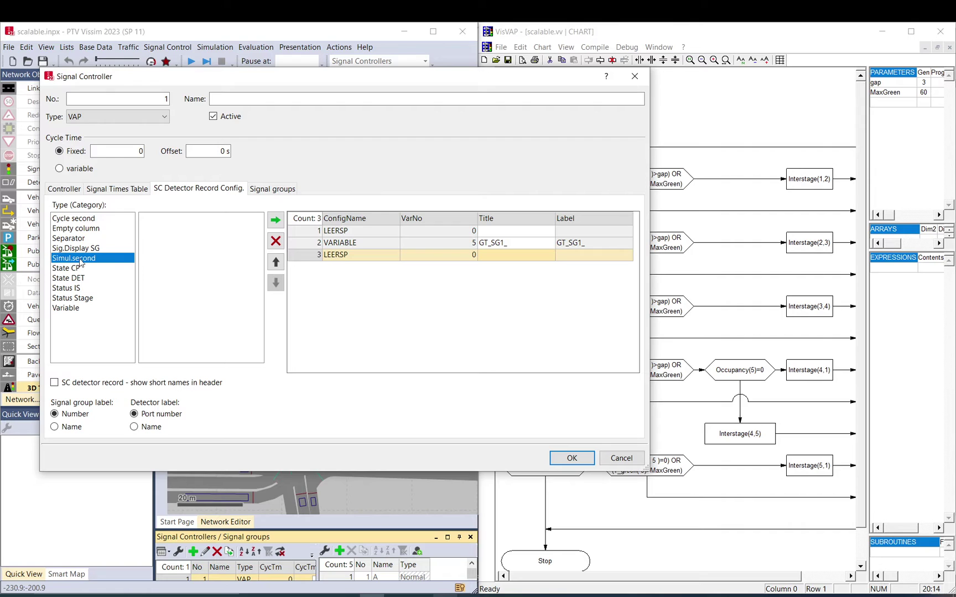
{"action": "left_click", "coordinate": [308, 234]}
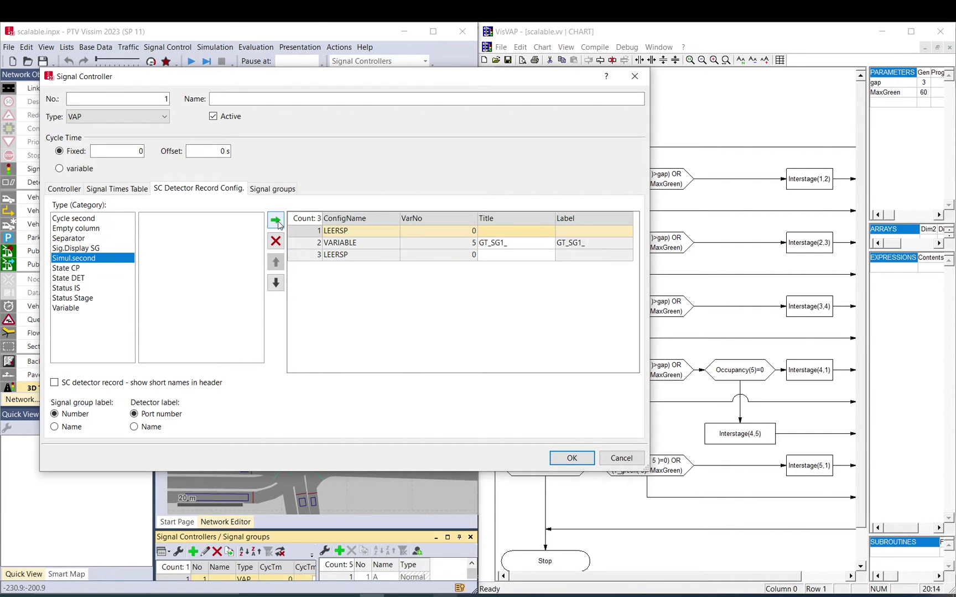
{"action": "left_click", "coordinate": [275, 220]}
{"action": "left_click", "coordinate": [303, 243]}
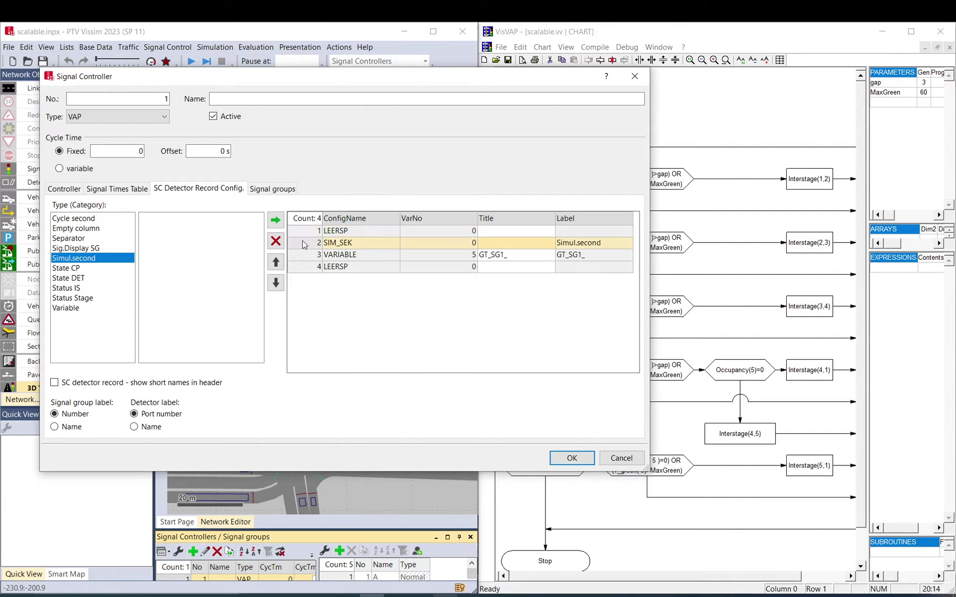
{"action": "left_click", "coordinate": [275, 262]}
{"action": "left_click", "coordinate": [574, 464]}
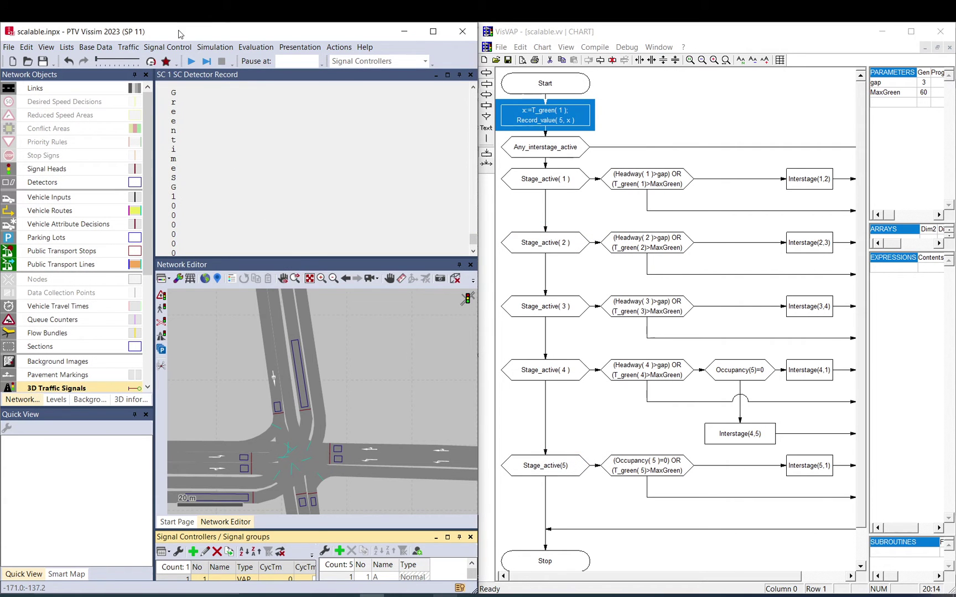
{"action": "left_click", "coordinate": [191, 61]}
Save, run the simulation until about 9.9 s, and enlarge the SC Detector Record pane.
{"action": "left_click", "coordinate": [470, 315]}
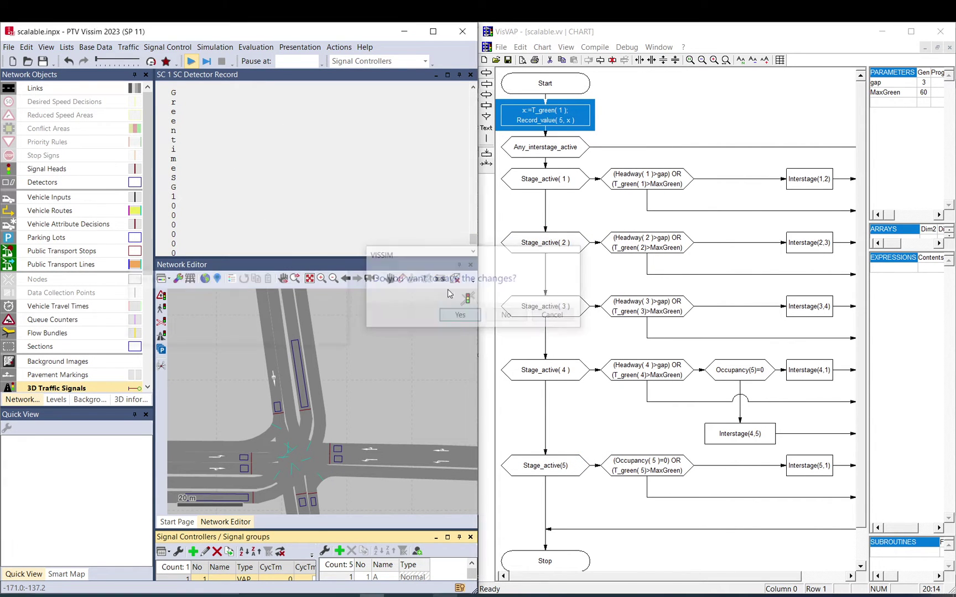
{"action": "left_click", "coordinate": [206, 61]}
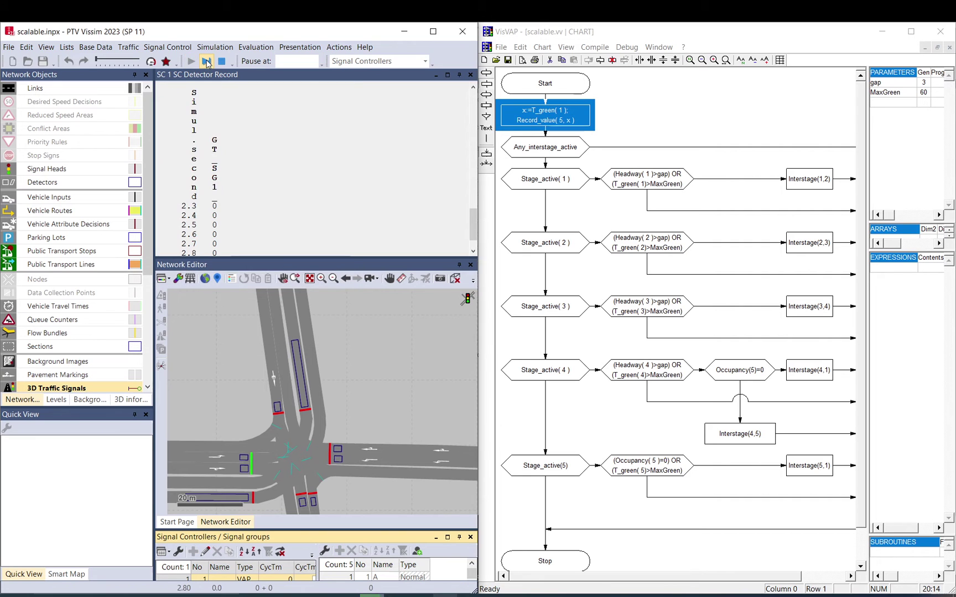
{"action": "left_click", "coordinate": [239, 171]}
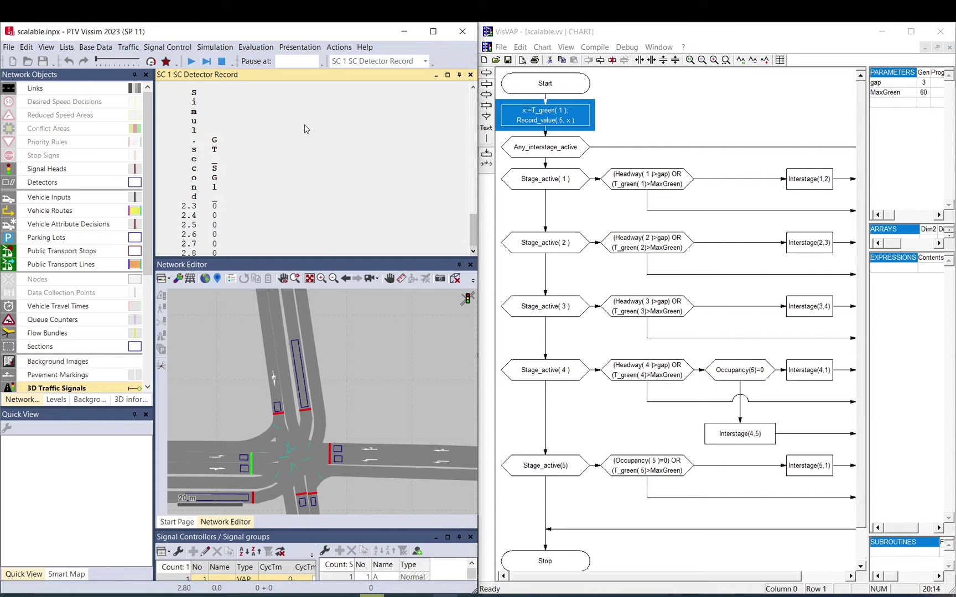
{"action": "left_click", "coordinate": [191, 61]}
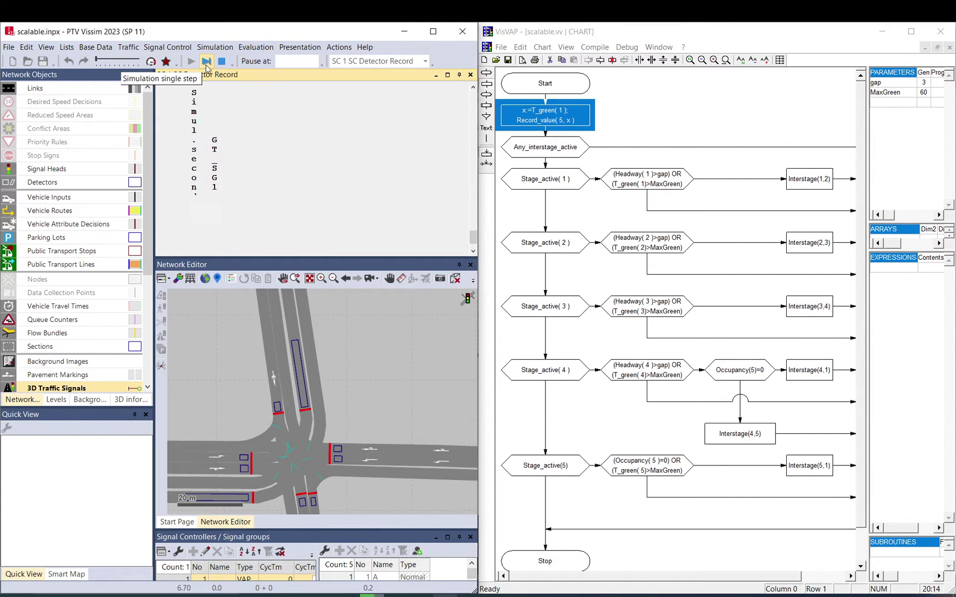
{"action": "left_click", "coordinate": [206, 62]}
{"action": "left_click_drag", "start_coordinate": [317, 412], "coordinate": [317, 412]}
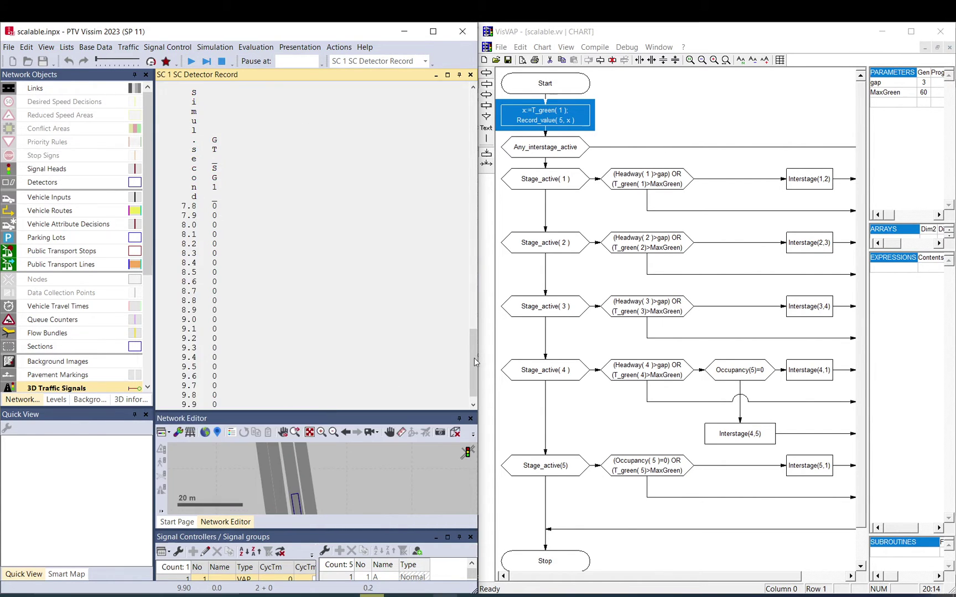
{"action": "left_click_drag", "start_coordinate": [474, 366], "coordinate": [389, 307]}
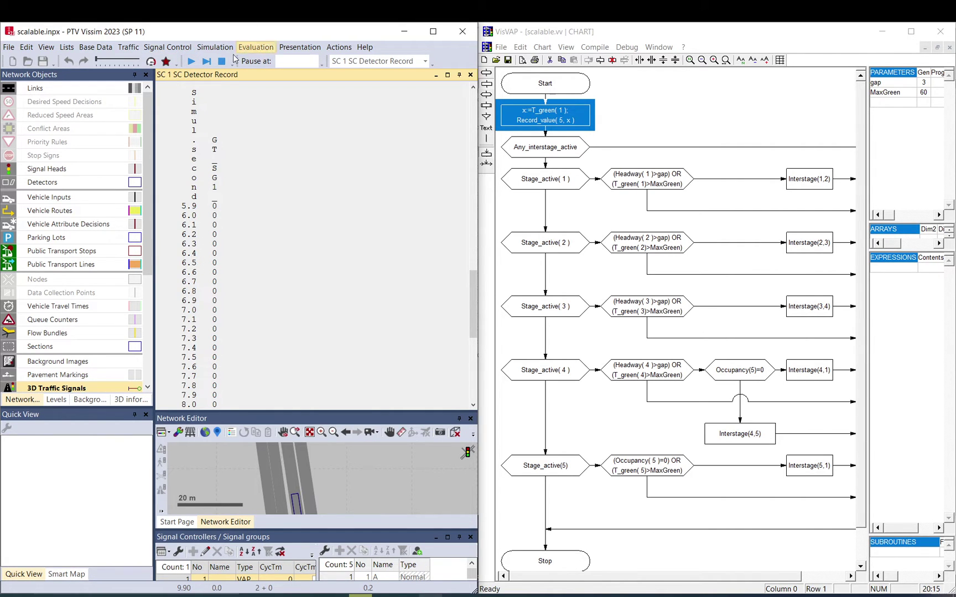
Set the VAP controller frequency to 1 per second.
{"action": "left_click", "coordinate": [593, 47]}
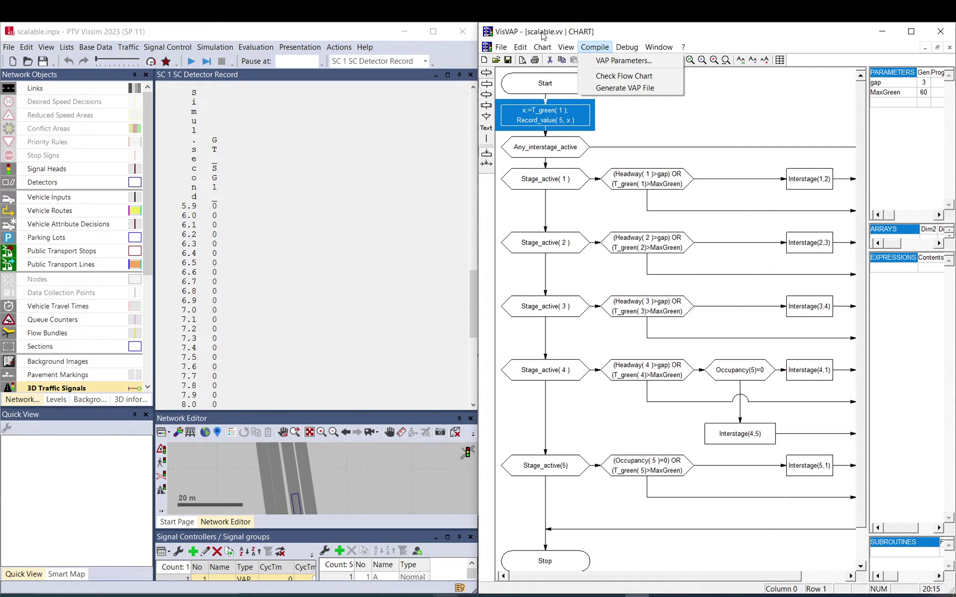
{"action": "mouse_move", "coordinate": [627, 49]}
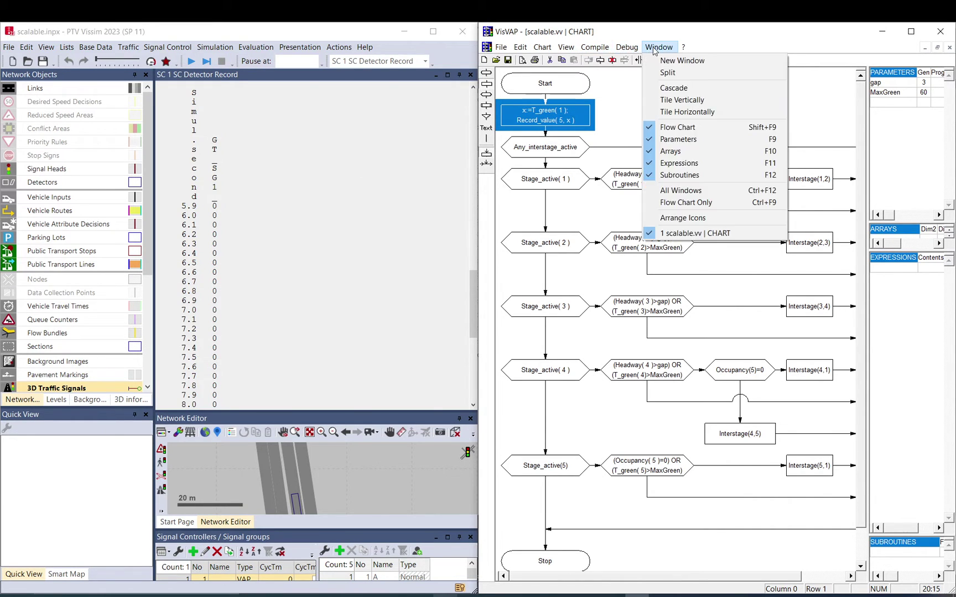
{"action": "mouse_move", "coordinate": [594, 48]}
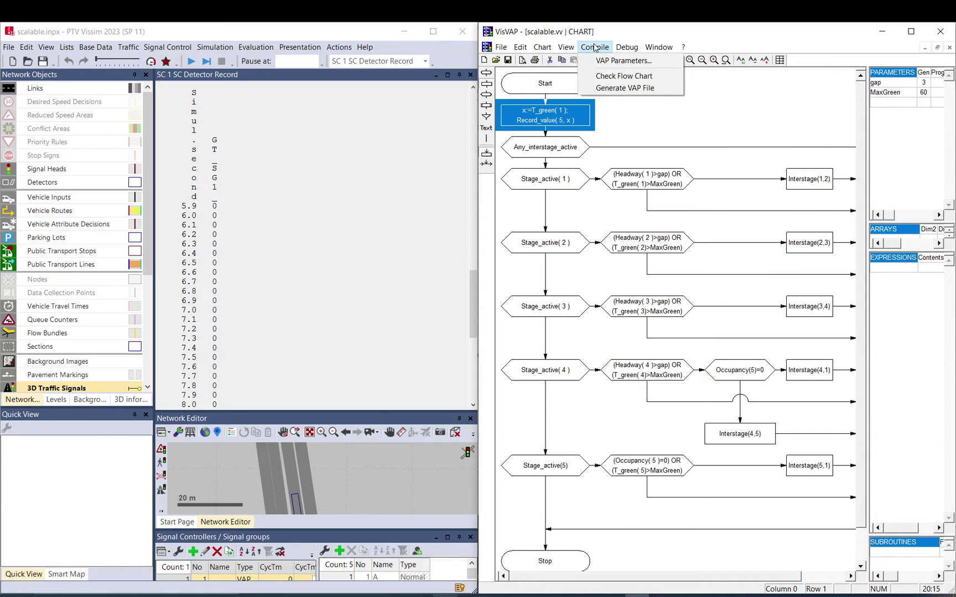
{"action": "left_click", "coordinate": [606, 65]}
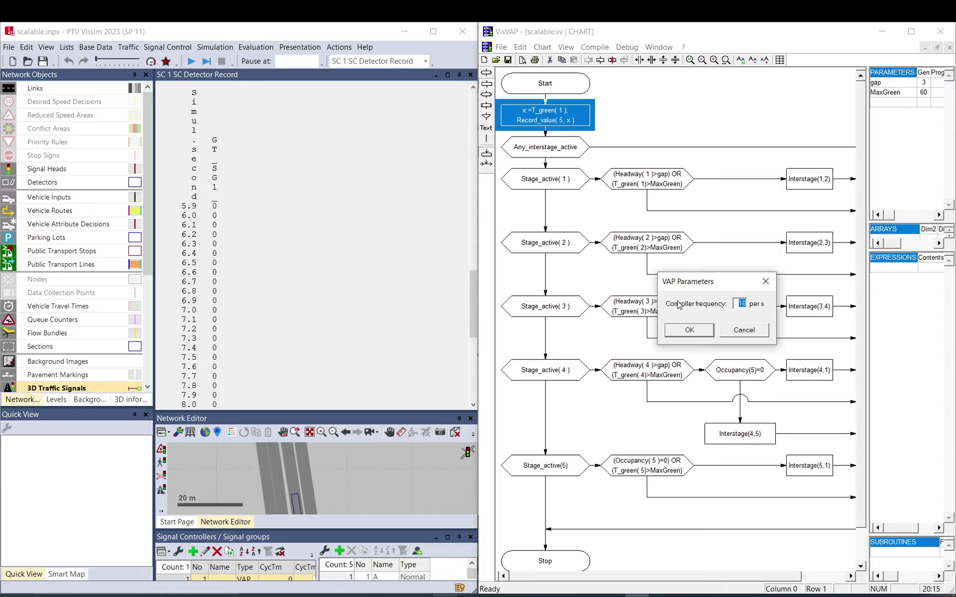
{"action": "type", "text": "1"}
{"action": "double_click", "coordinate": [743, 303]}
{"action": "left_click", "coordinate": [689, 330]}
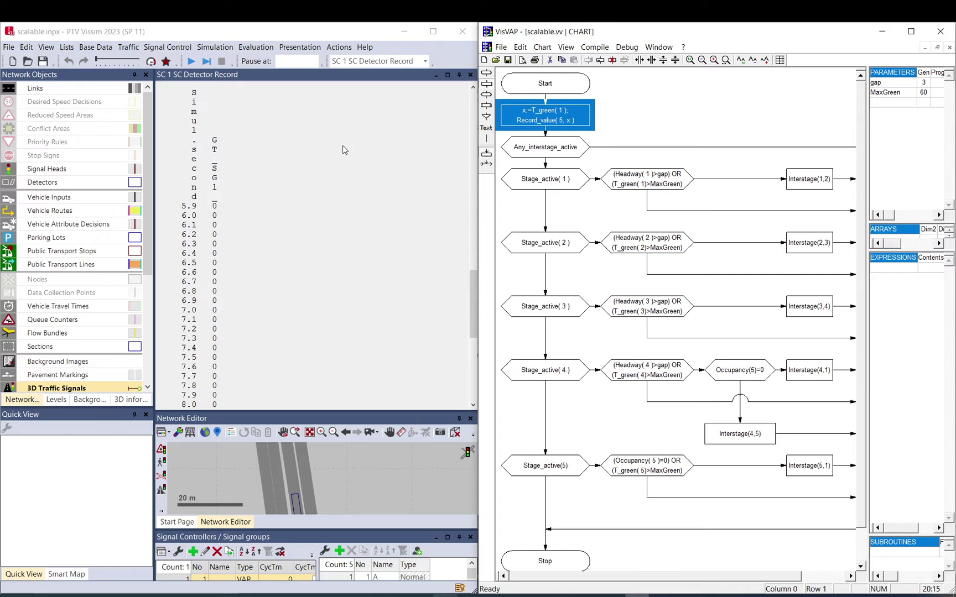
Regenerate scalable.vap, overwriting the existing file, and stop the Vissim simulation.
{"action": "left_click", "coordinate": [191, 62]}
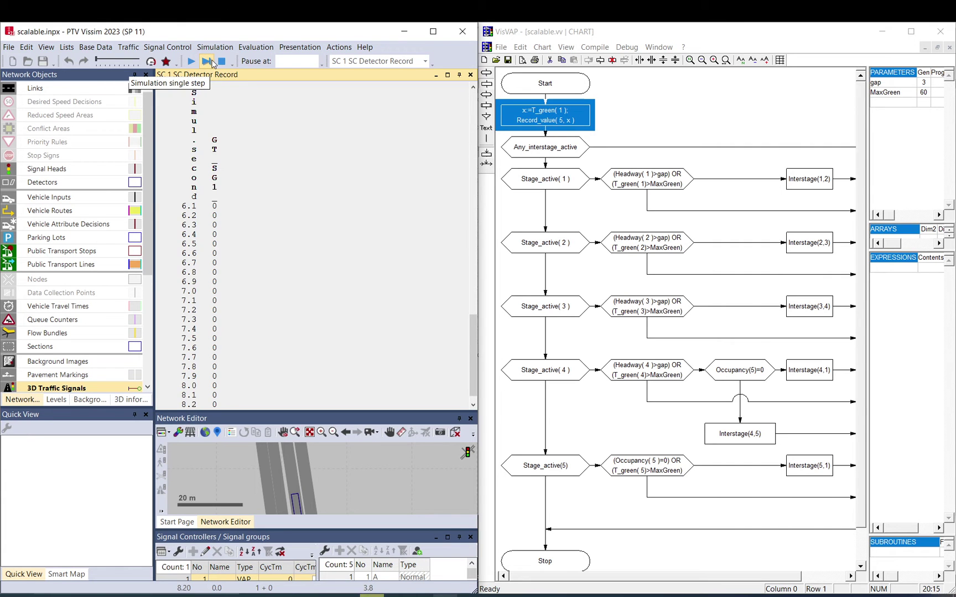
{"action": "left_click", "coordinate": [606, 47]}
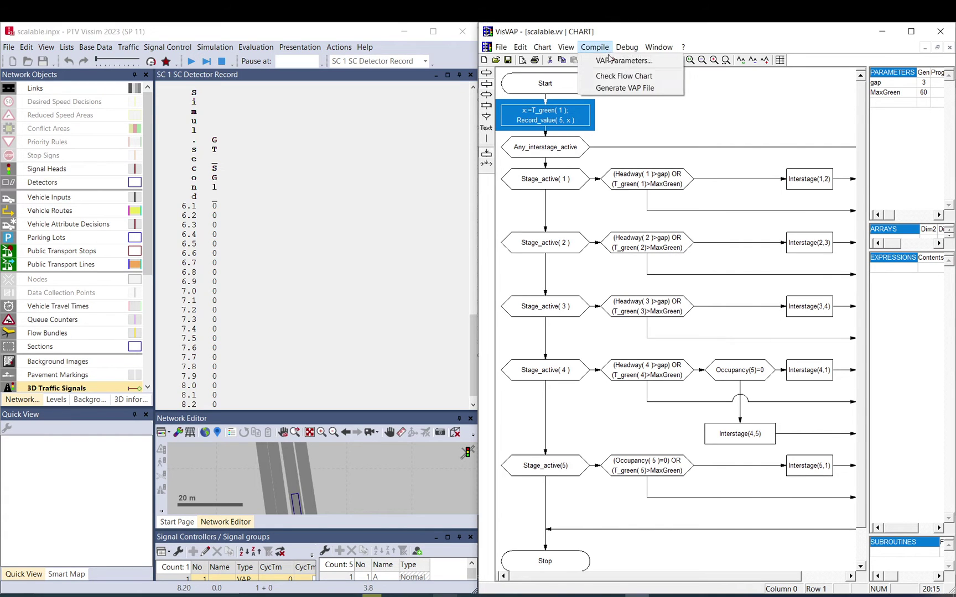
{"action": "left_click", "coordinate": [624, 88]}
{"action": "left_click", "coordinate": [756, 343]}
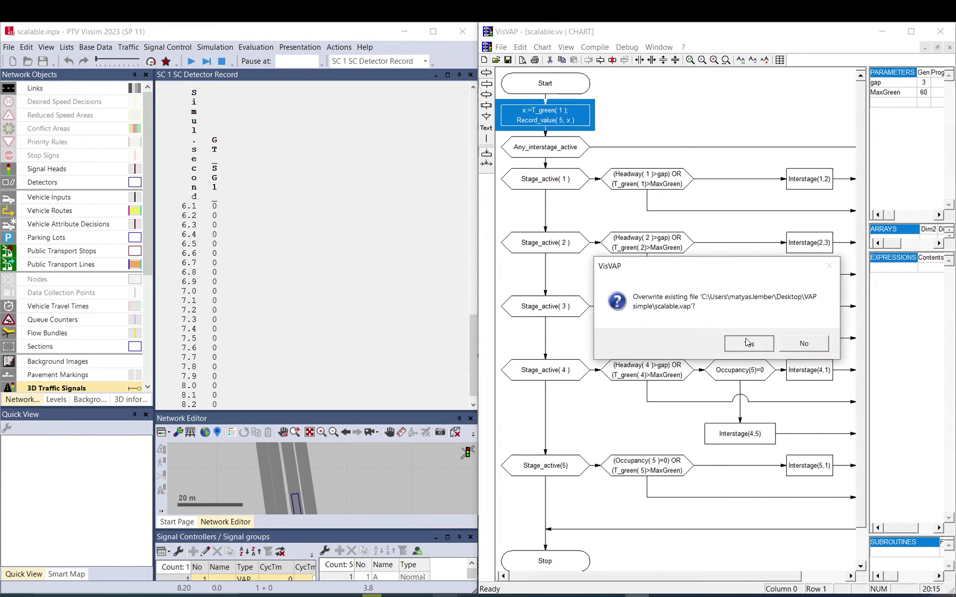
{"action": "left_click", "coordinate": [747, 343]}
{"action": "left_click", "coordinate": [789, 341]}
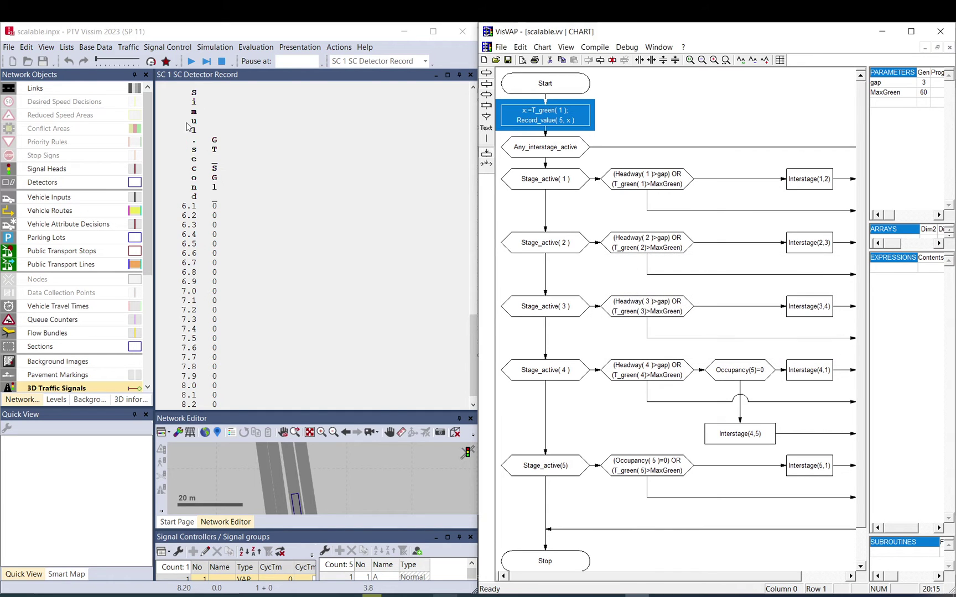
{"action": "left_click", "coordinate": [221, 61]}
Restart the simulation with the new logic and resize the network and detector record panes.
{"action": "left_click", "coordinate": [191, 61]}
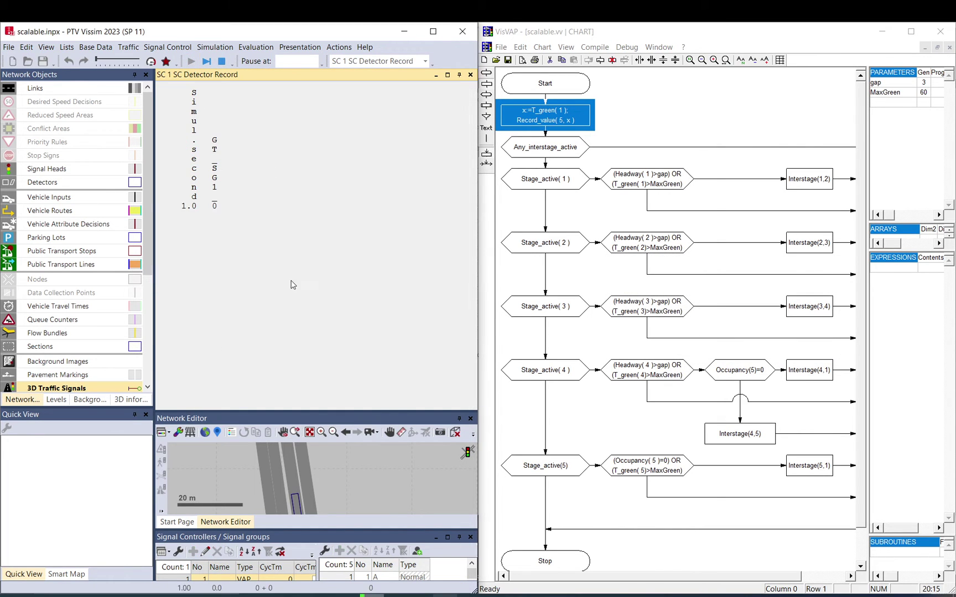
{"action": "left_click", "coordinate": [207, 64]}
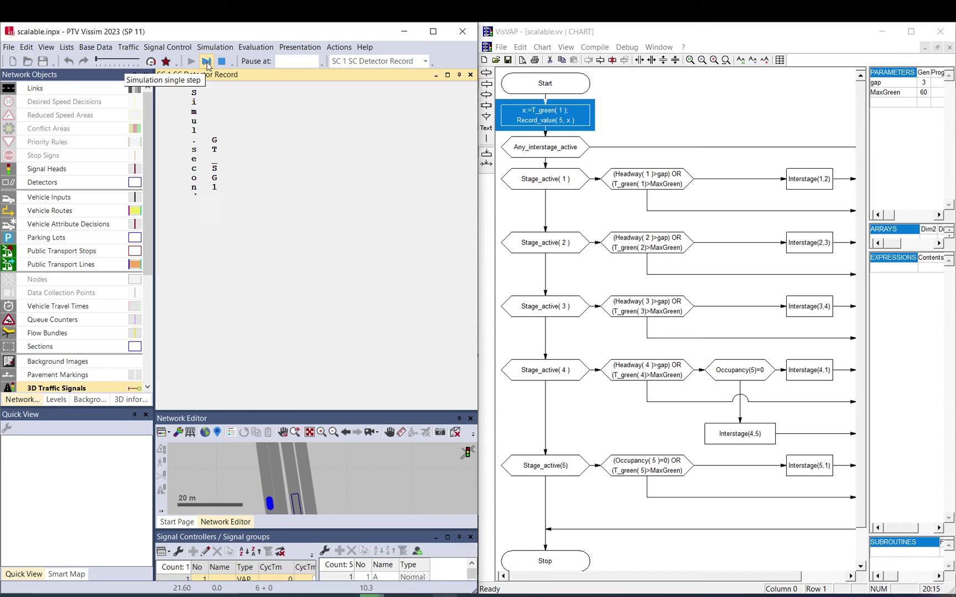
{"action": "left_click_drag", "start_coordinate": [314, 411], "coordinate": [319, 290]}
{"action": "left_click", "coordinate": [323, 379]}
{"action": "scroll", "coordinate": [323, 379], "scroll_direction": "down", "scroll_amount": 3}
{"action": "left_click_drag", "start_coordinate": [266, 285], "coordinate": [264, 338]}
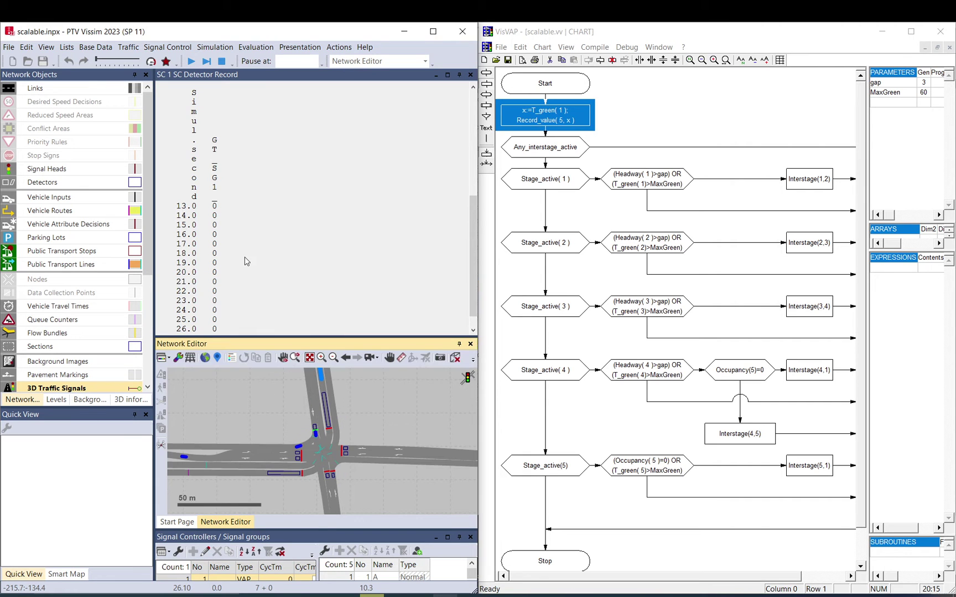
Run the simulation in bursts, checking signal head 3, and pause at 142 seconds.
{"action": "left_click", "coordinate": [191, 61]}
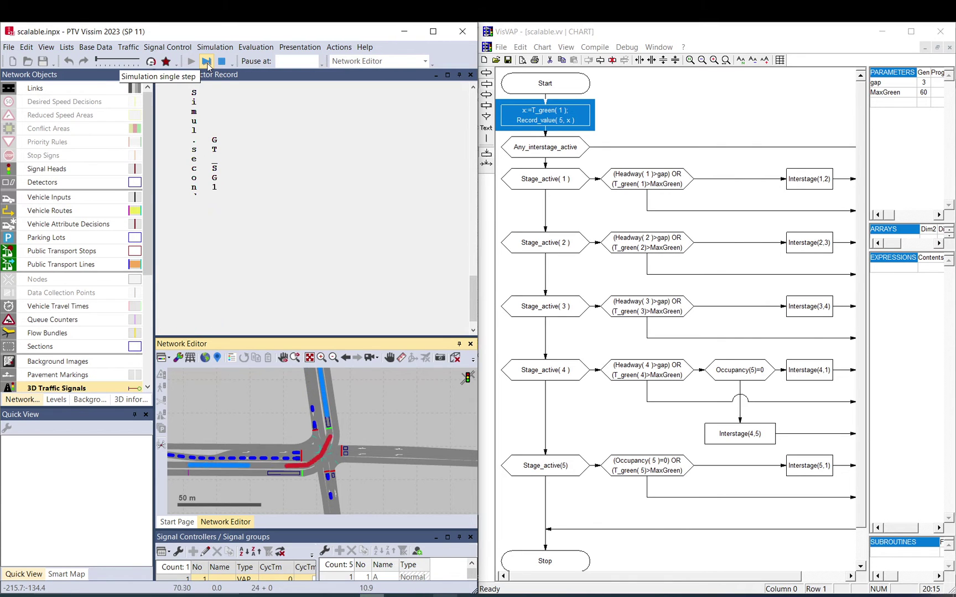
{"action": "left_click", "coordinate": [206, 61]}
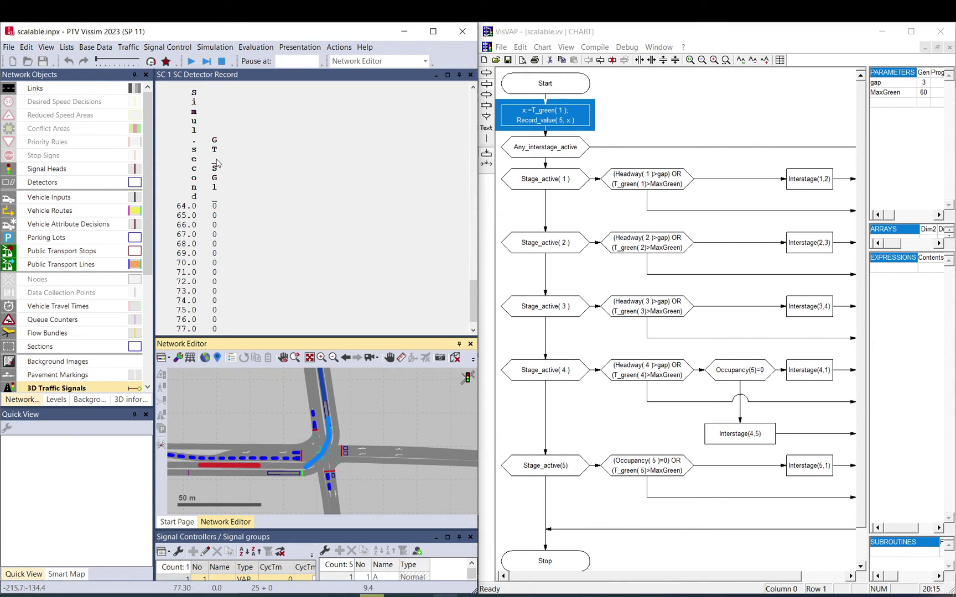
{"action": "left_click", "coordinate": [303, 461]}
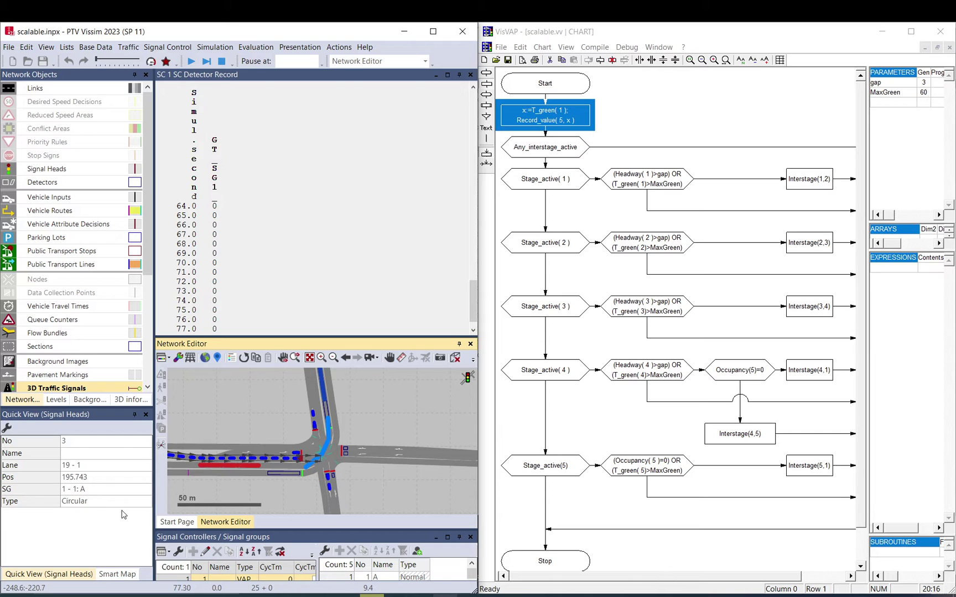
{"action": "left_click", "coordinate": [190, 61]}
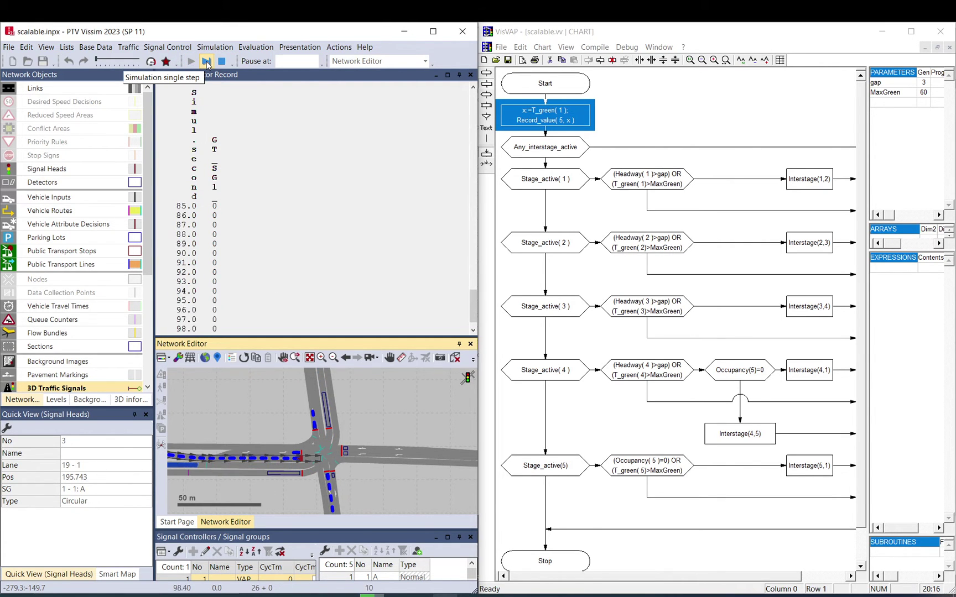
{"action": "left_click", "coordinate": [207, 62]}
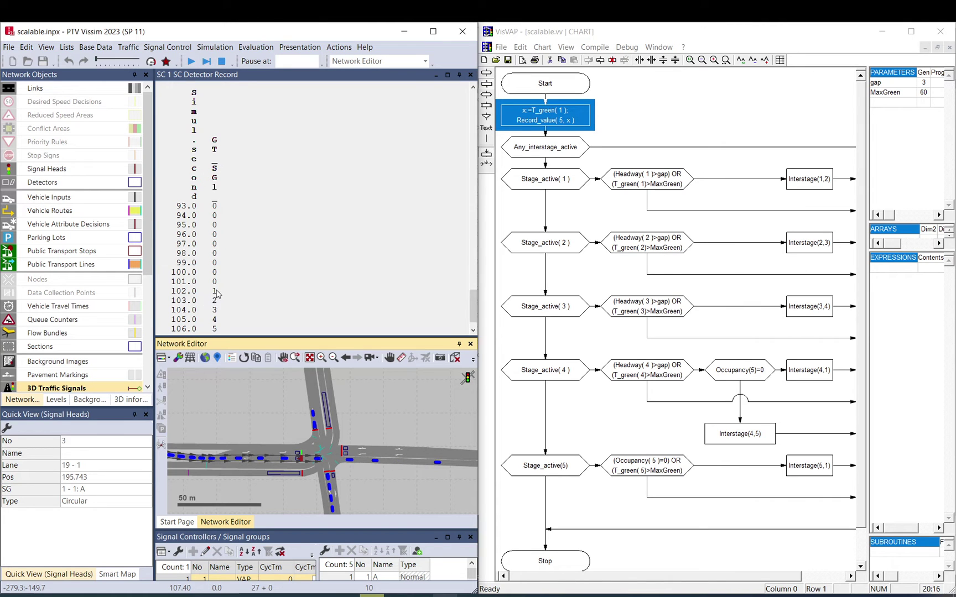
{"action": "left_click", "coordinate": [194, 62]}
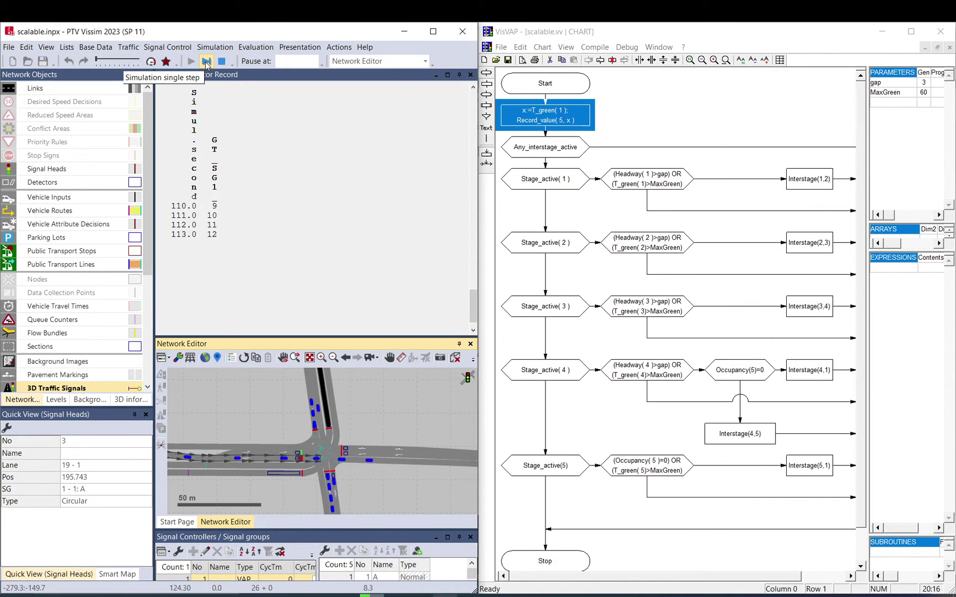
{"action": "left_click", "coordinate": [206, 62]}
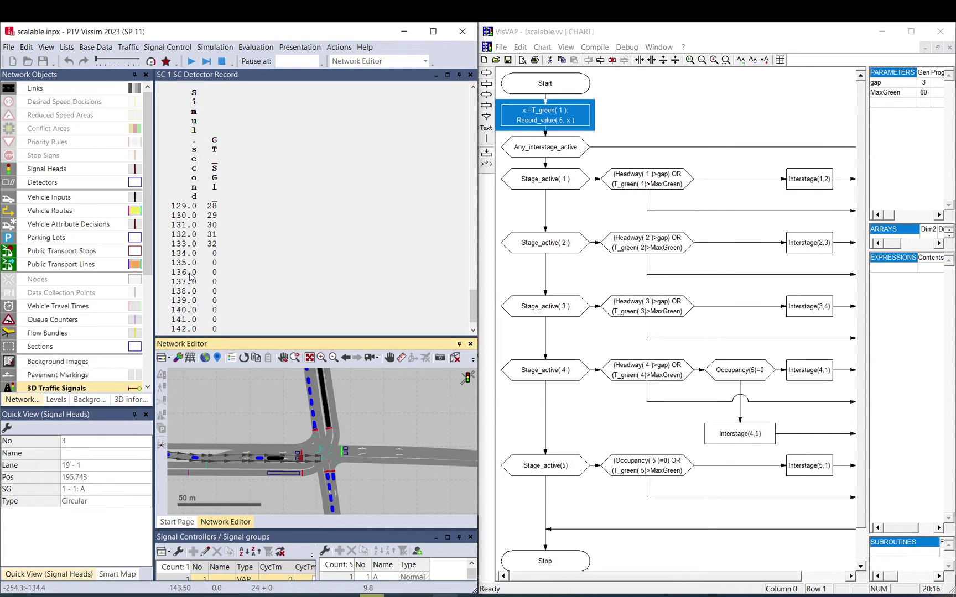
{"action": "left_click", "coordinate": [363, 423]}
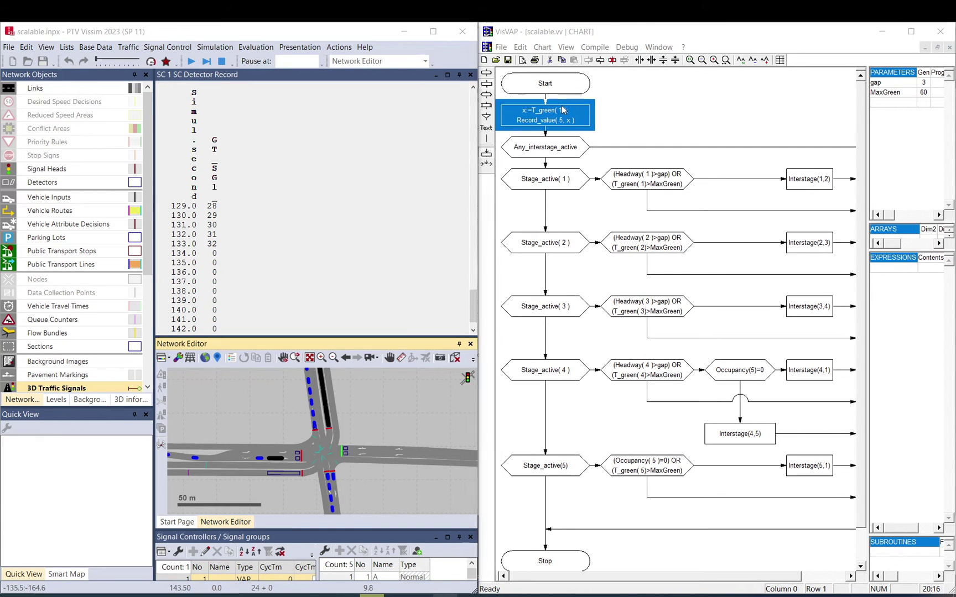
In the start block's code, assign y := Occupancy( 1 ) from the detector functions.
{"action": "double_click", "coordinate": [587, 130]}
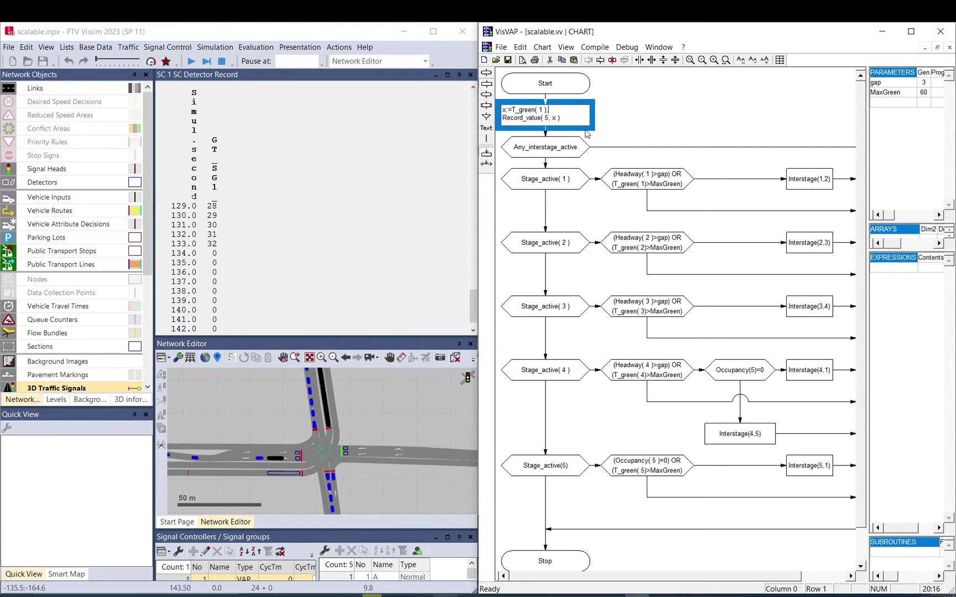
{"action": "key", "text": "Return"}
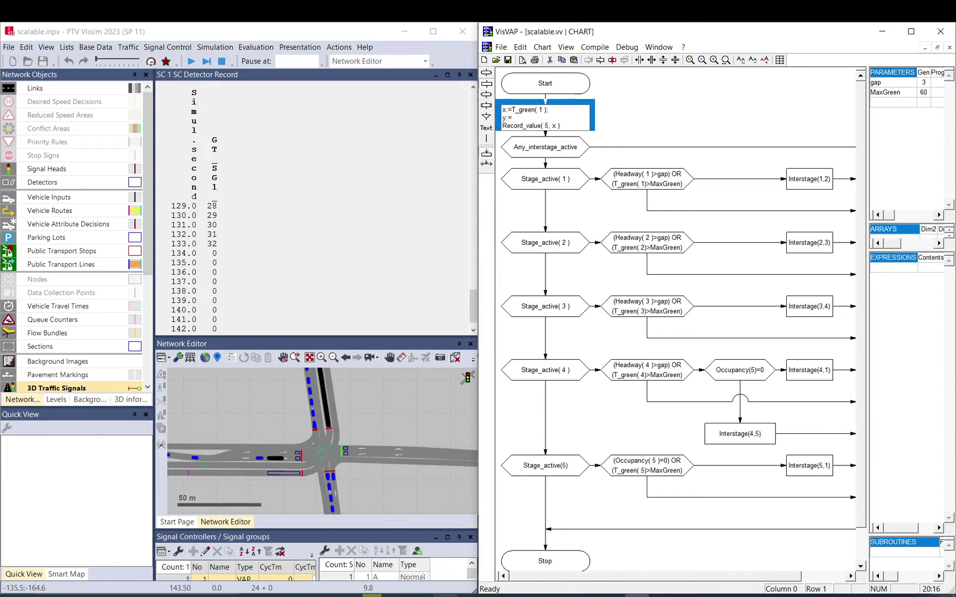
{"action": "right_click", "coordinate": [524, 116]}
{"action": "left_click", "coordinate": [553, 194]}
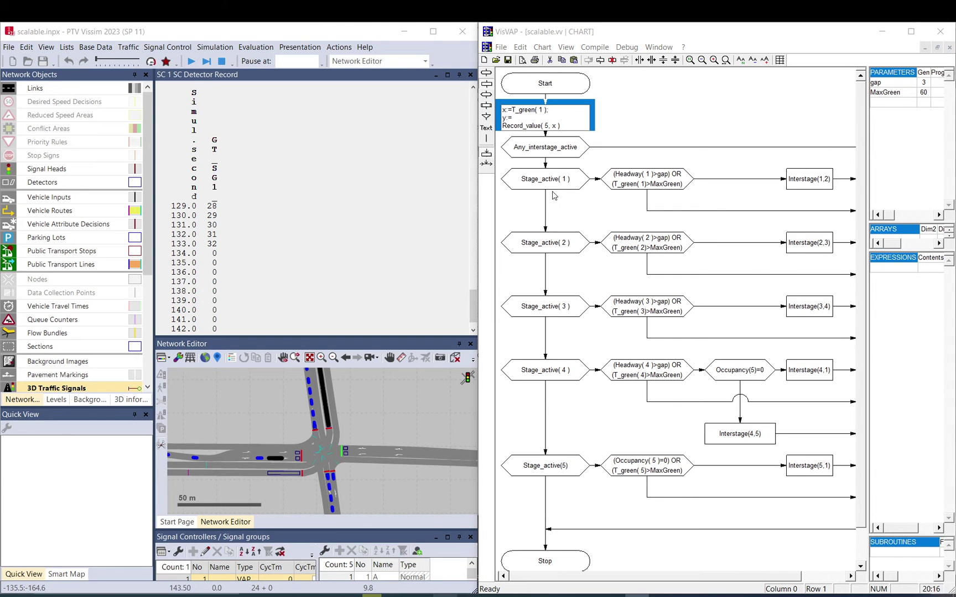
{"action": "left_click", "coordinate": [607, 248]}
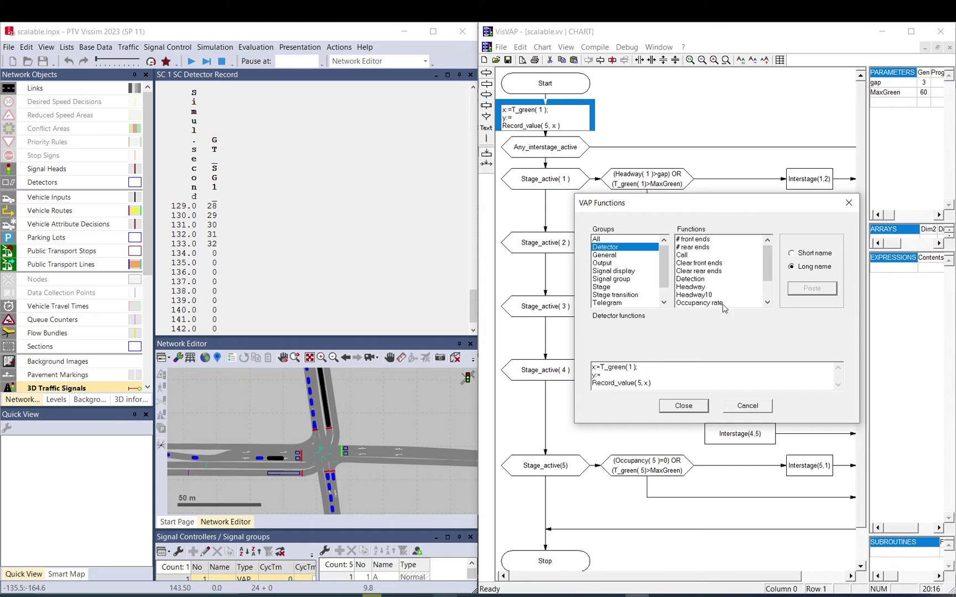
{"action": "left_click", "coordinate": [768, 283]}
{"action": "left_click", "coordinate": [720, 280]}
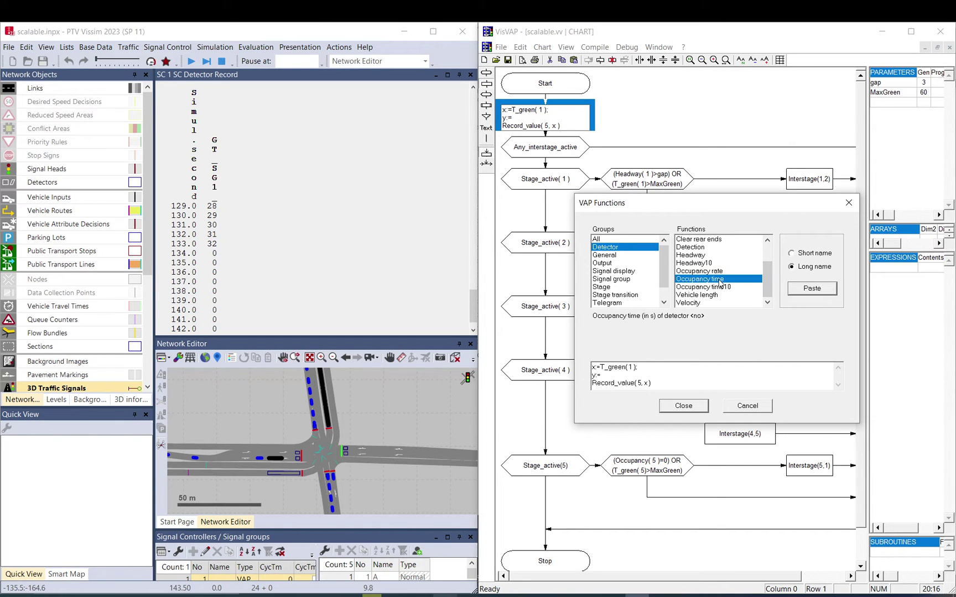
{"action": "double_click", "coordinate": [721, 280]}
{"action": "left_click_drag", "start_coordinate": [651, 382], "coordinate": [712, 385]}
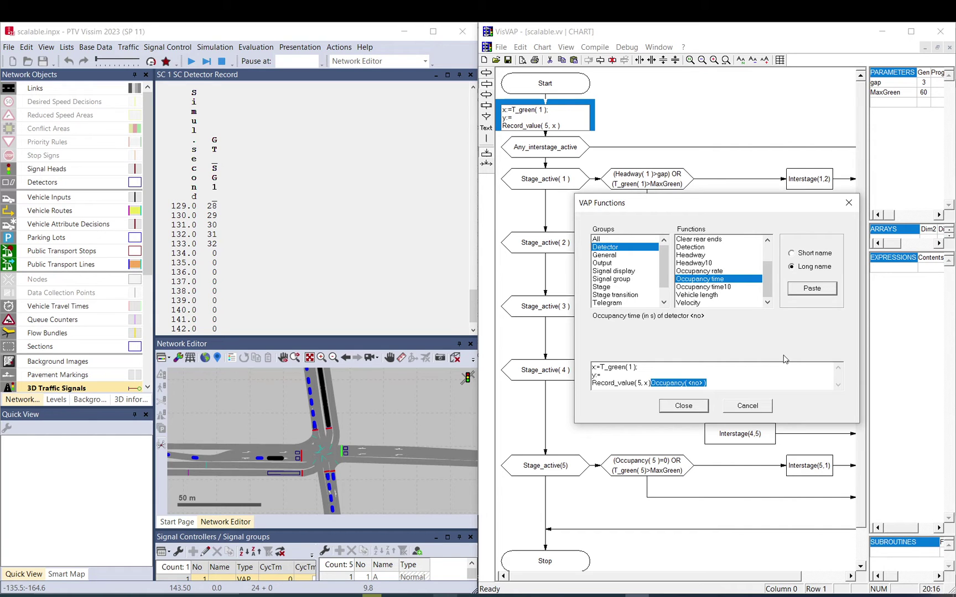
{"action": "key", "text": "Delete"}
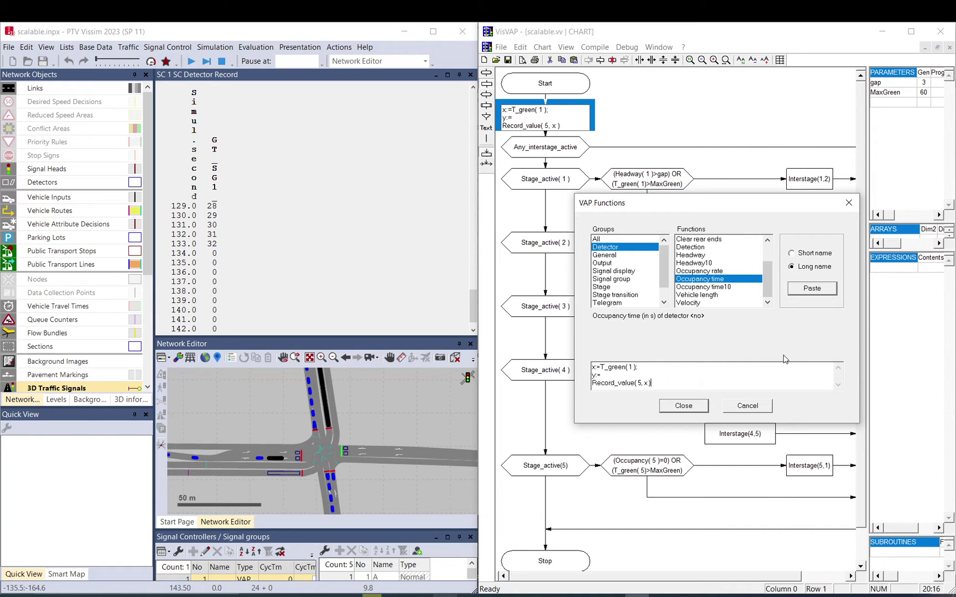
{"action": "double_click", "coordinate": [714, 280]}
{"action": "type", "text": "1 );"}
Remove the old record line and assign z := Headway( 1 ).
{"action": "key", "text": "shift+End"}
{"action": "key", "text": "Delete"}
{"action": "double_click", "coordinate": [692, 256]}
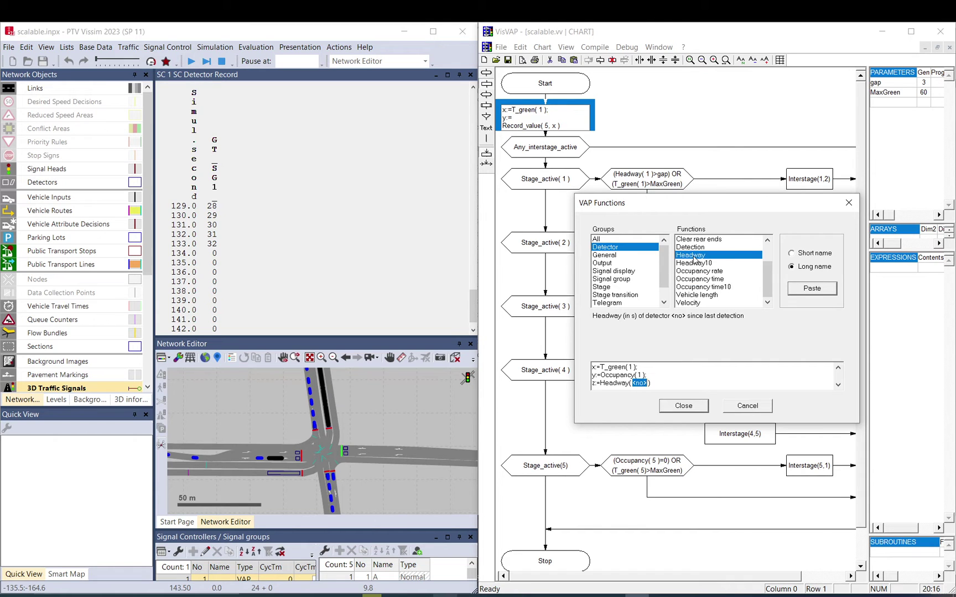
{"action": "type", "text": "1"}
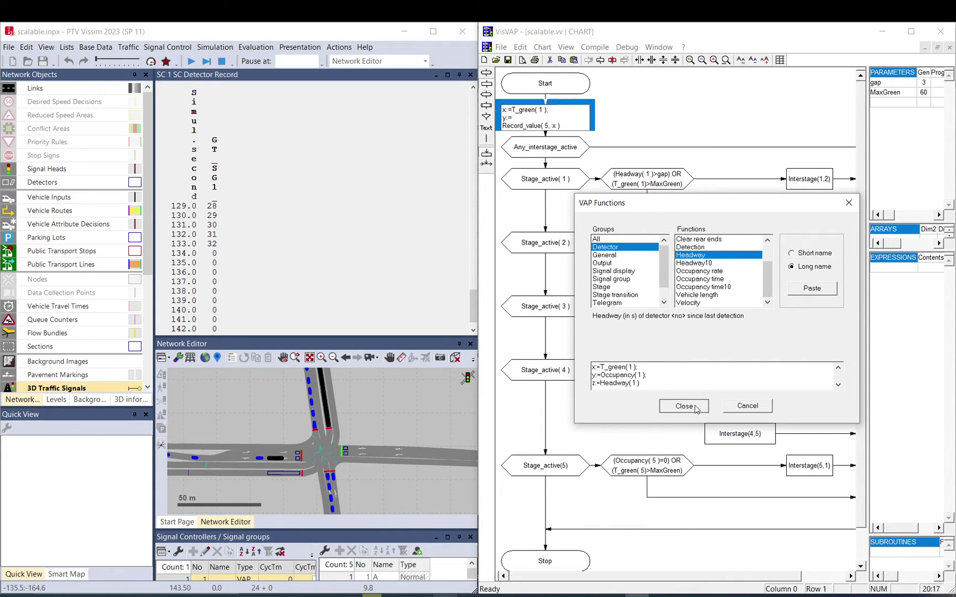
{"action": "scroll", "coordinate": [668, 383], "scroll_direction": "down", "scroll_amount": 1}
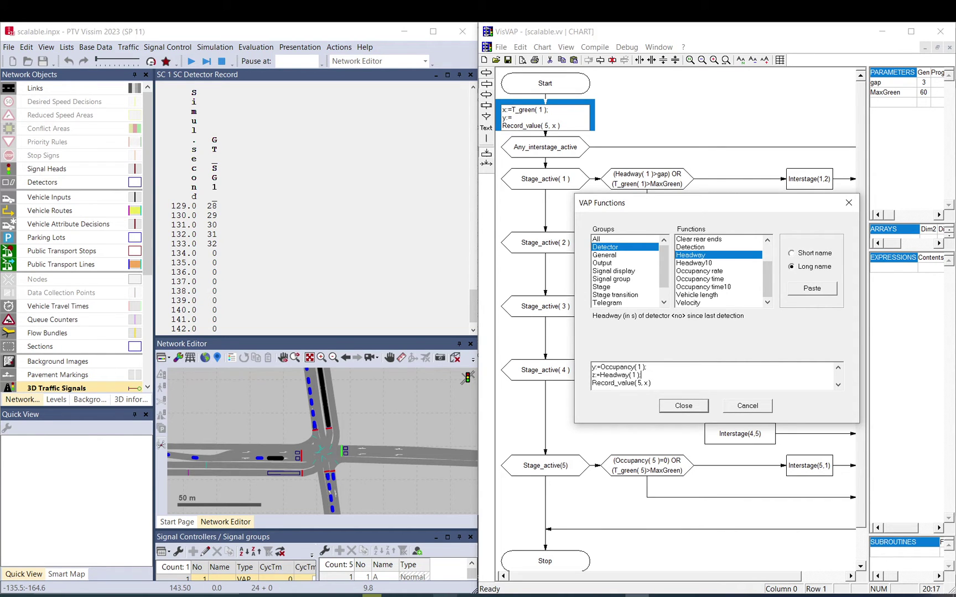
Paste two Record_value lines below Record_value( 5, x ) for values 6 and 7.
{"action": "left_click_drag", "start_coordinate": [651, 384], "coordinate": [593, 384]}
{"action": "key", "text": "ctrl+c"}
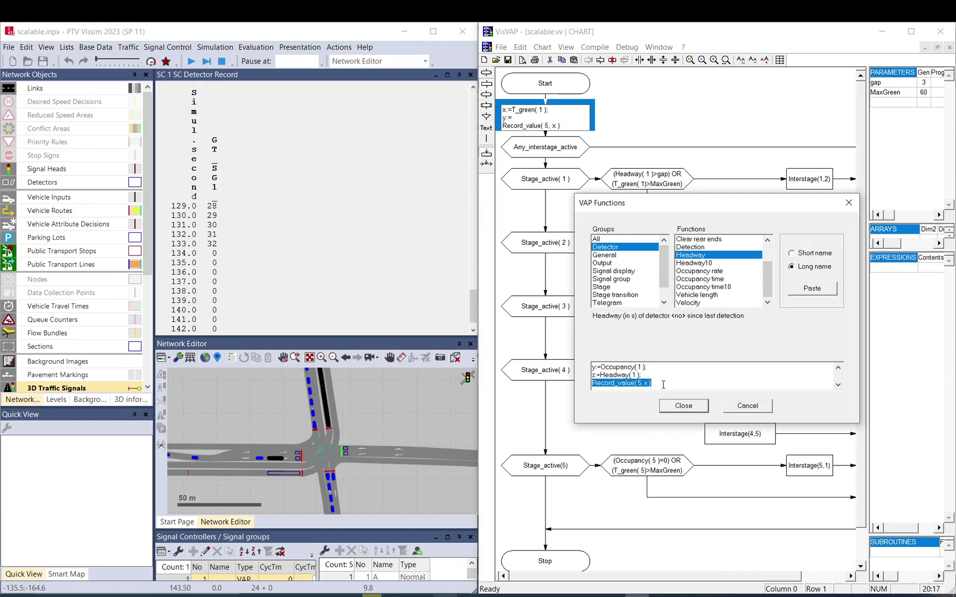
{"action": "left_click", "coordinate": [684, 387]}
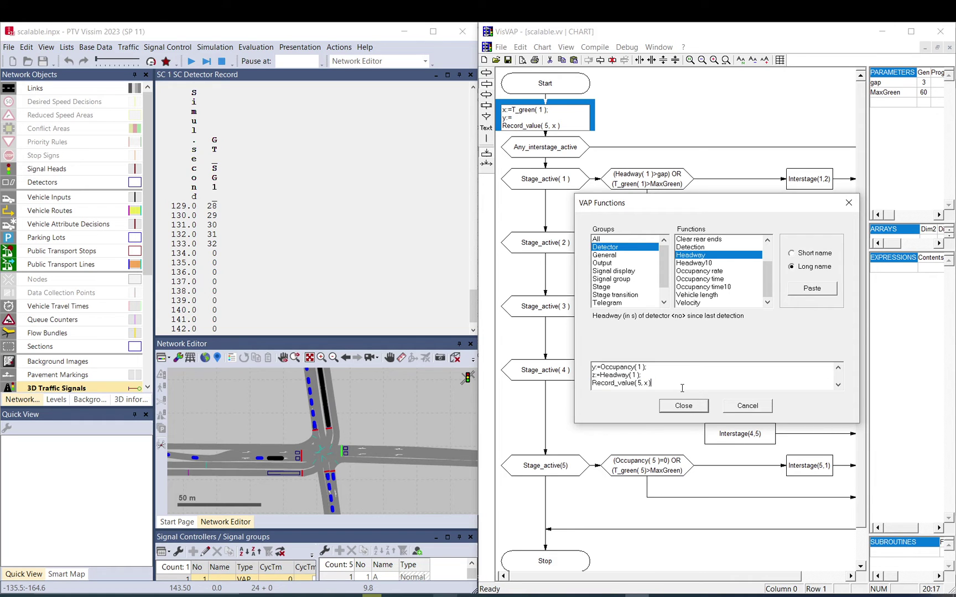
{"action": "key", "text": "Return"}
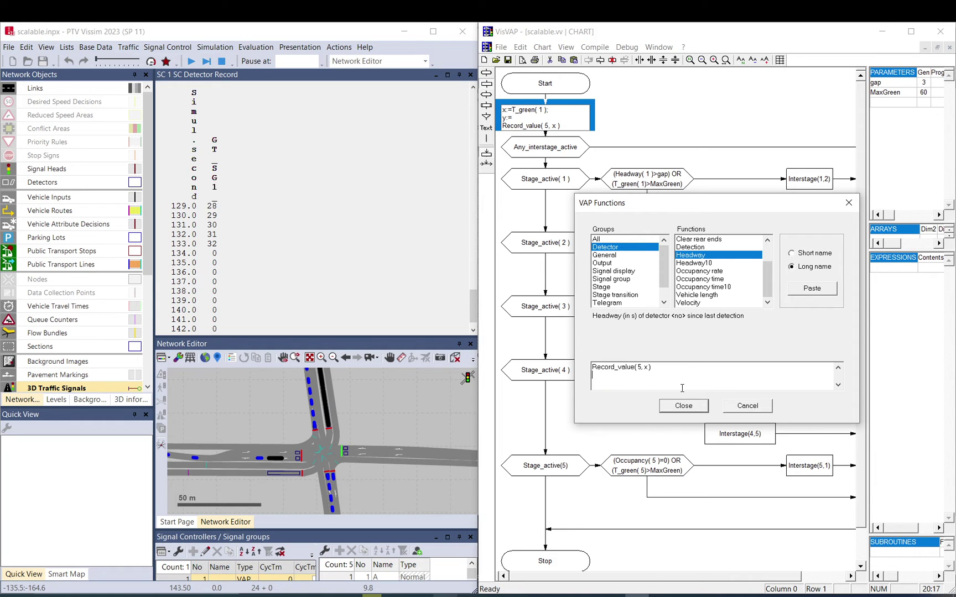
{"action": "key", "text": "ctrl+v"}
{"action": "key", "text": "Return"}
{"action": "key", "text": "ctrl+v"}
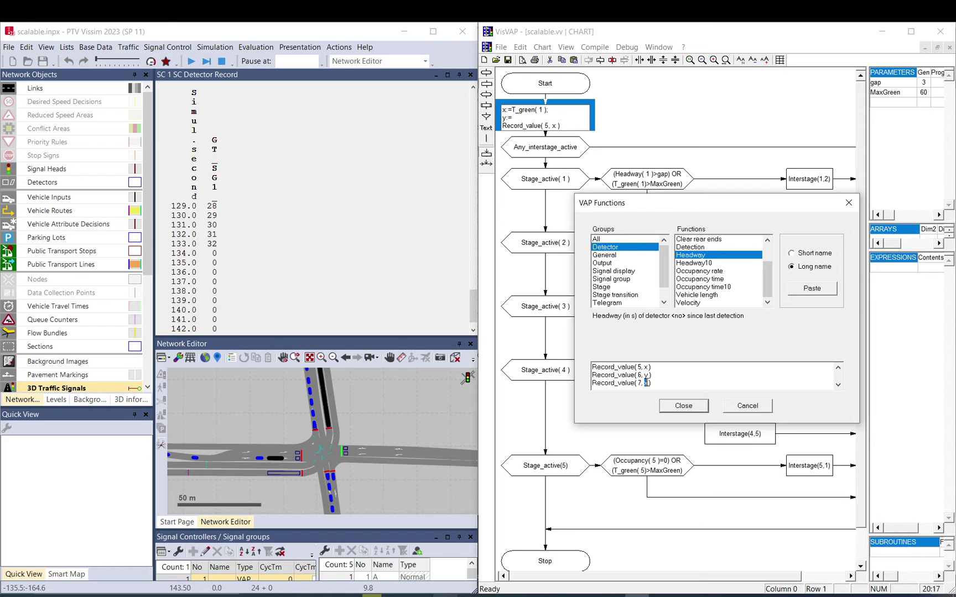
{"action": "scroll", "coordinate": [660, 382], "scroll_direction": "up", "scroll_amount": 2}
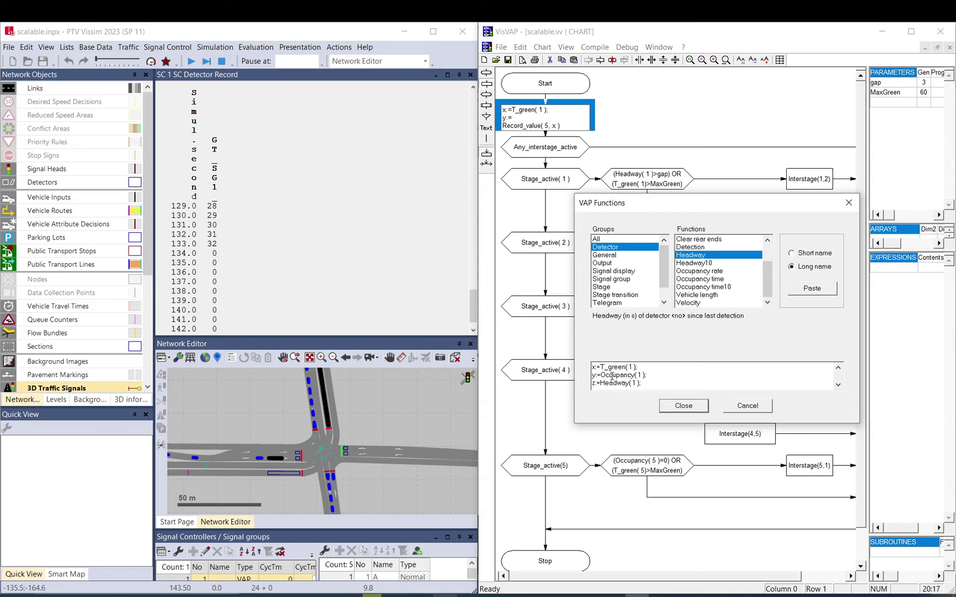
Apply the new code to the start block and finish editing it.
{"action": "left_click", "coordinate": [667, 406]}
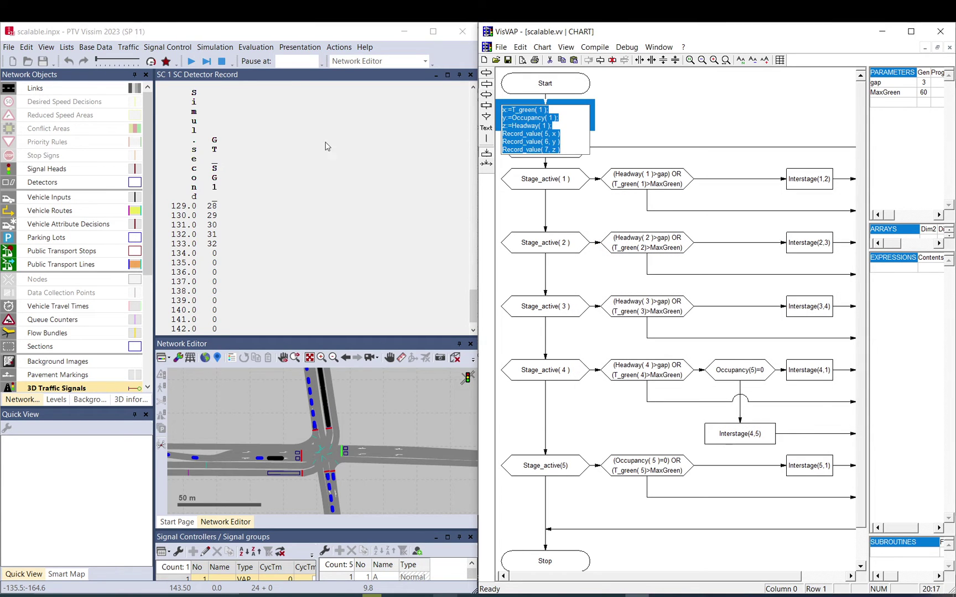
{"action": "left_click", "coordinate": [575, 133]}
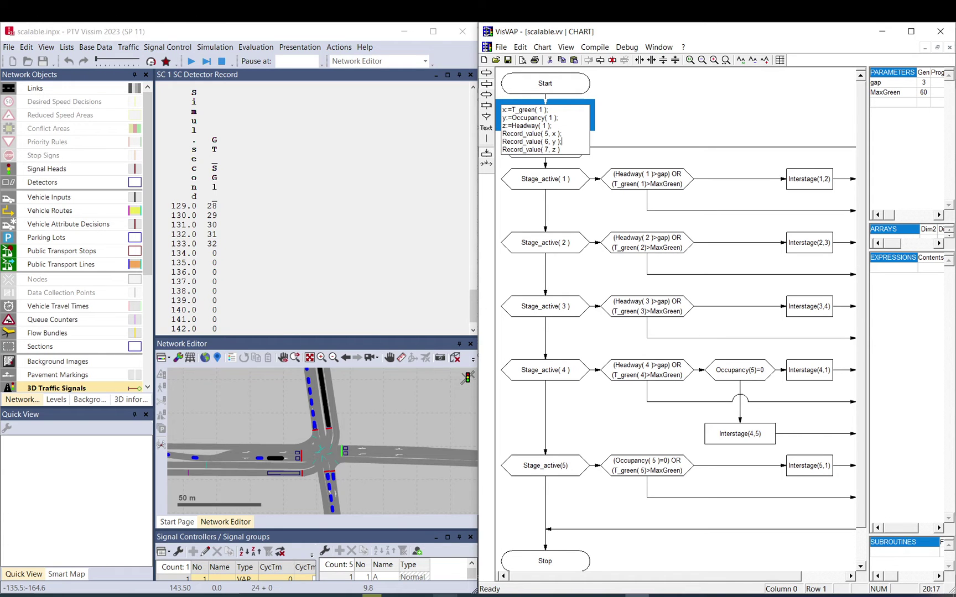
{"action": "left_click", "coordinate": [642, 111]}
Regenerate scalable.vap, confirming the overwrite, and enlarge the signal controllers list.
{"action": "left_click", "coordinate": [595, 47]}
{"action": "left_click", "coordinate": [613, 89]}
{"action": "left_click", "coordinate": [762, 343]}
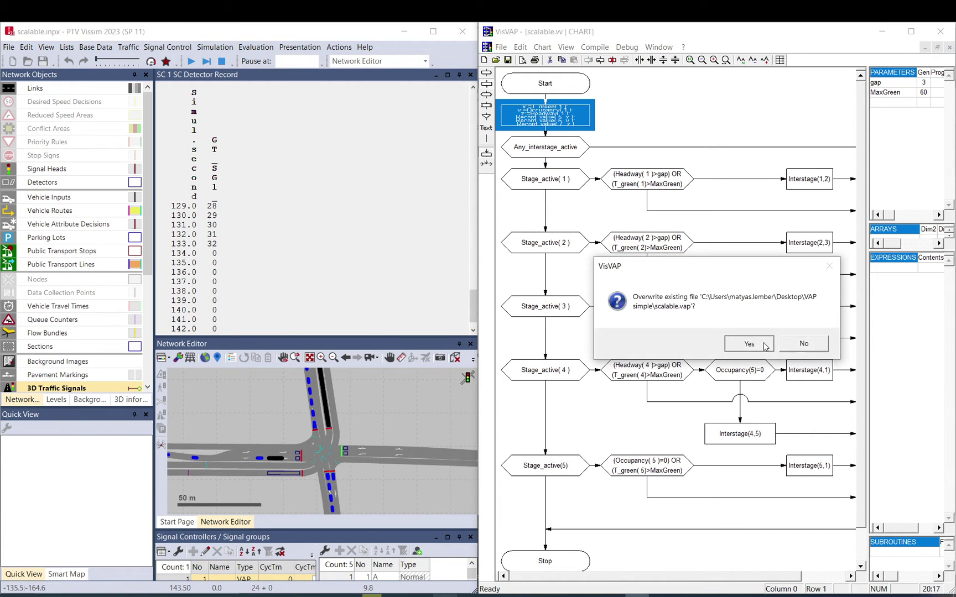
{"action": "left_click", "coordinate": [765, 345]}
{"action": "left_click", "coordinate": [799, 346]}
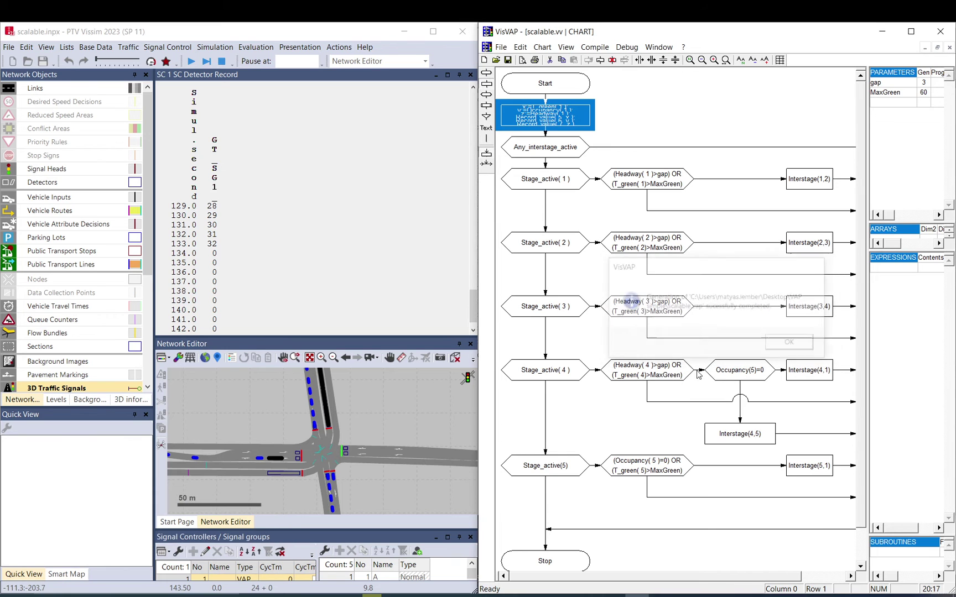
{"action": "left_click_drag", "start_coordinate": [358, 531], "coordinate": [357, 490]}
Open SC 1's settings and add variable 6 as the last detector record column.
{"action": "double_click", "coordinate": [181, 539]}
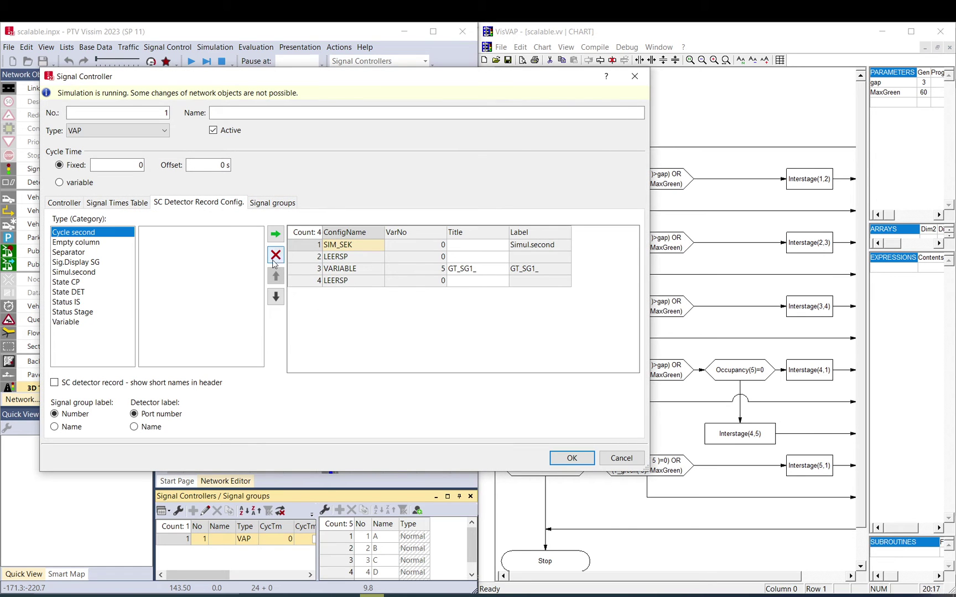
{"action": "left_click", "coordinate": [107, 322]}
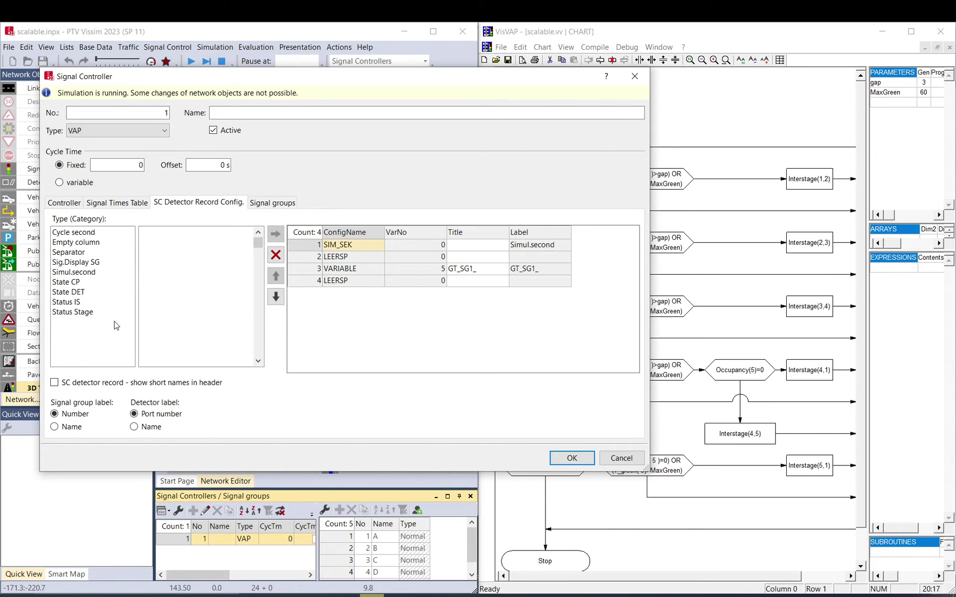
{"action": "left_click", "coordinate": [157, 293]}
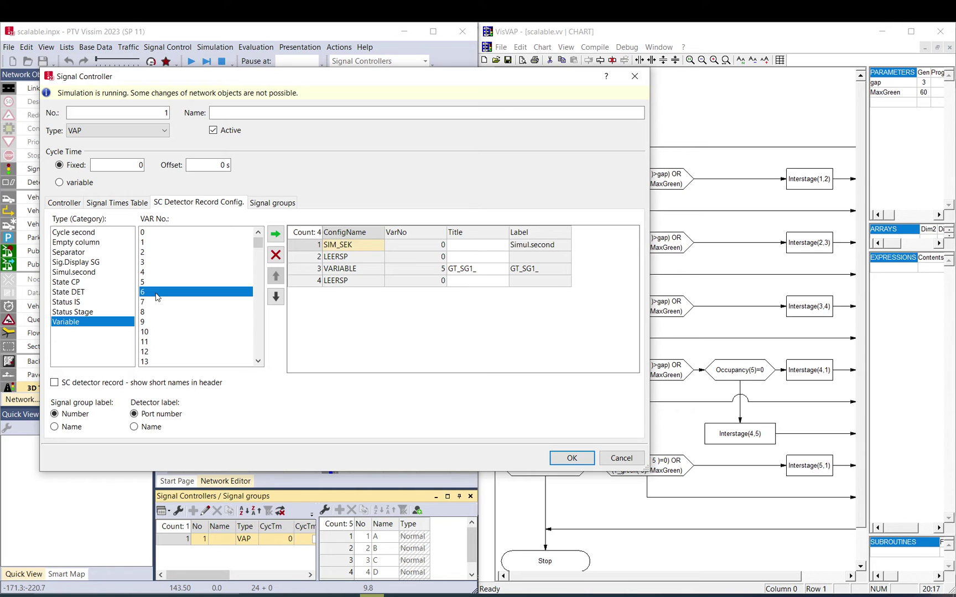
{"action": "left_click", "coordinate": [276, 235]}
{"action": "left_click", "coordinate": [307, 257]}
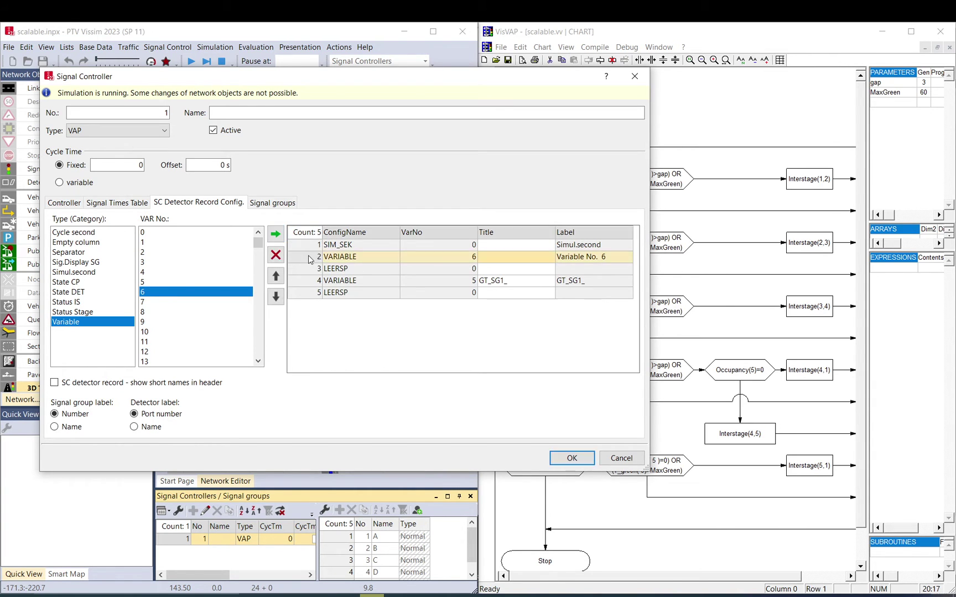
{"action": "left_click", "coordinate": [276, 298]}
{"action": "left_click", "coordinate": [276, 297]}
{"action": "left_click", "coordinate": [276, 297]}
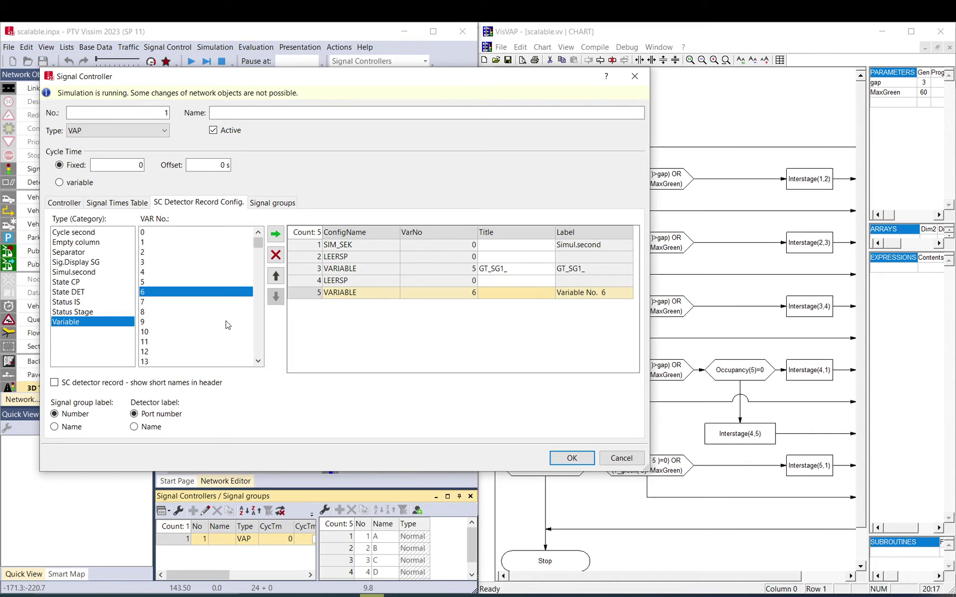
Add variable 7 to the detector record, placed after a new empty column.
{"action": "left_click", "coordinate": [168, 302]}
{"action": "left_click", "coordinate": [275, 234]}
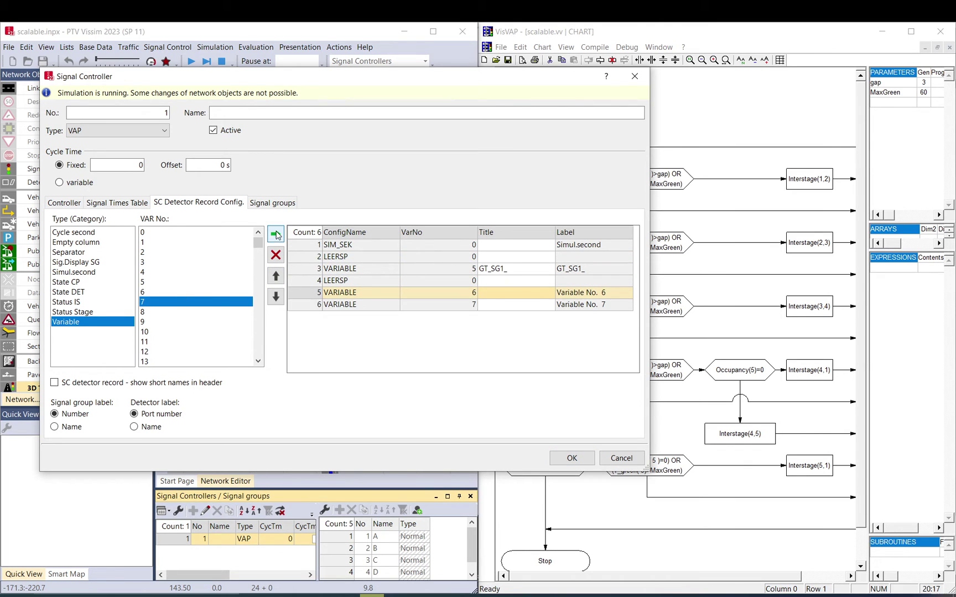
{"action": "left_click", "coordinate": [489, 304]}
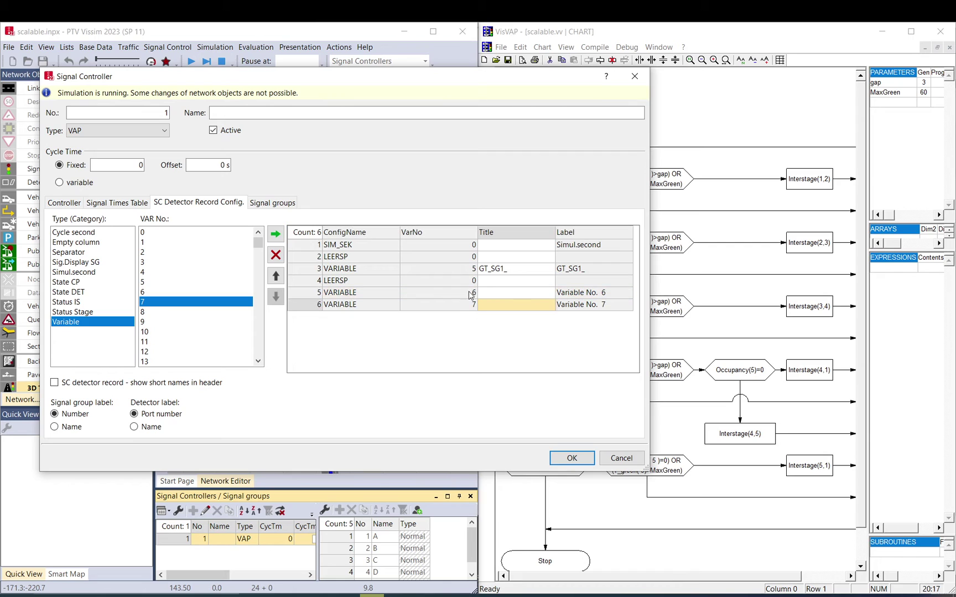
{"action": "left_click", "coordinate": [83, 242]}
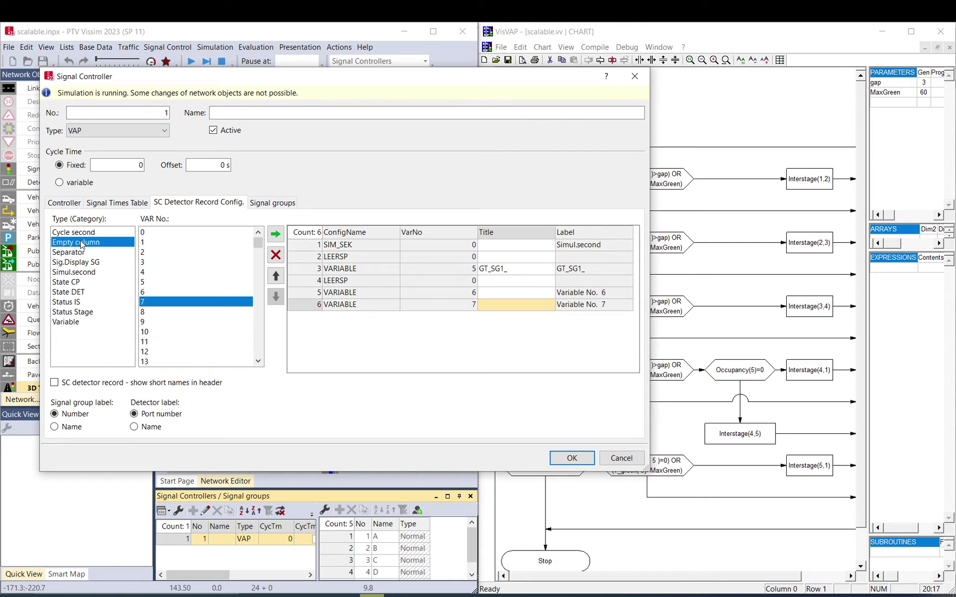
{"action": "left_click", "coordinate": [275, 234]}
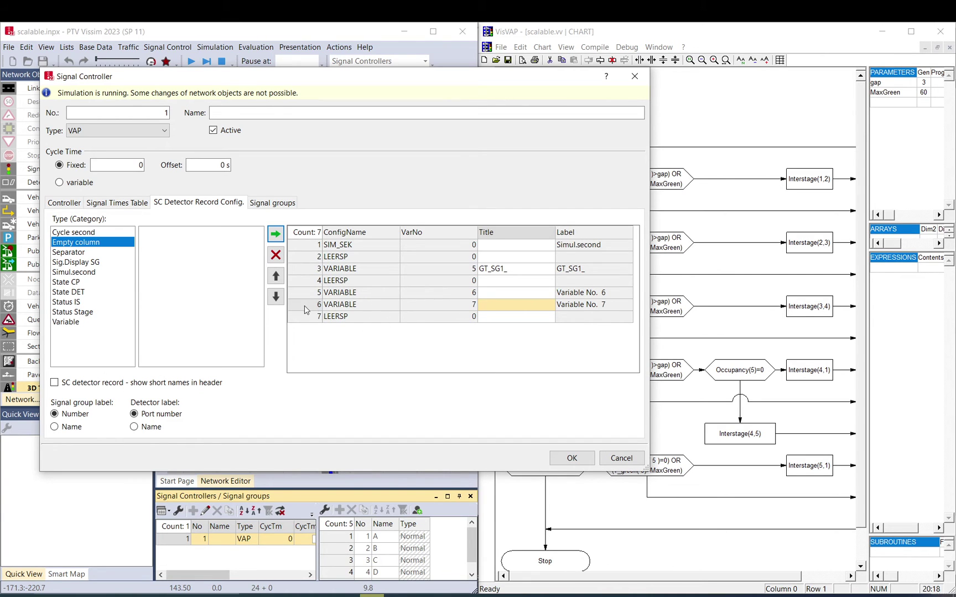
{"action": "left_click", "coordinate": [276, 297]}
Title variables 6 and 7 Occupancy and Headway and apply the changes.
{"action": "left_click", "coordinate": [521, 293]}
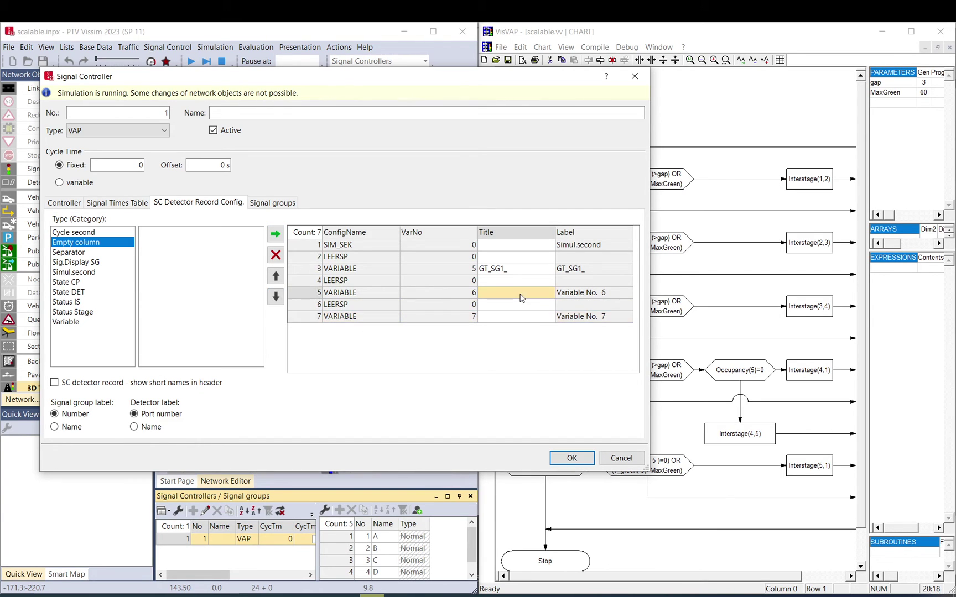
{"action": "left_click", "coordinate": [518, 293]}
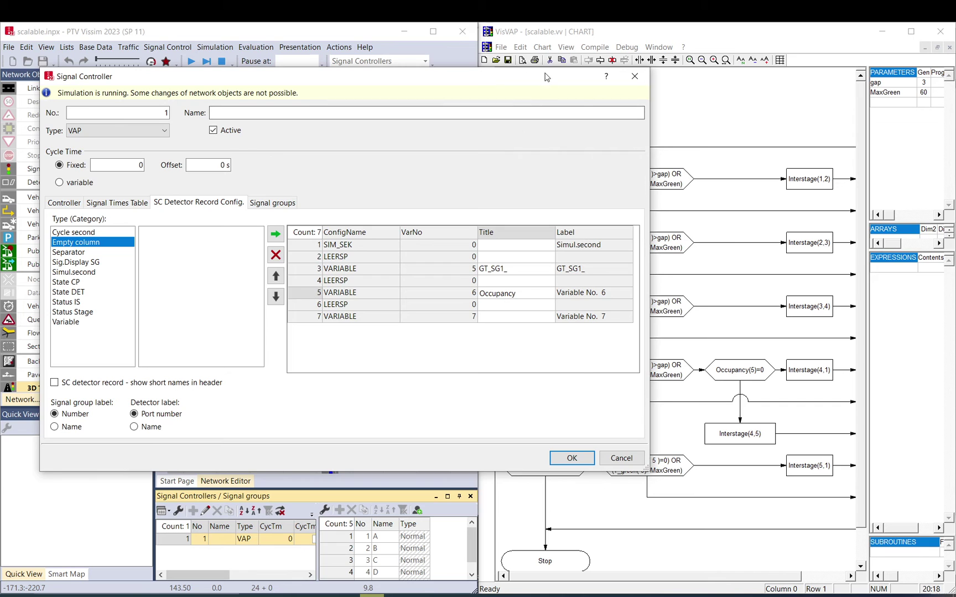
{"action": "left_click_drag", "start_coordinate": [544, 77], "coordinate": [492, 88]}
{"action": "left_click", "coordinate": [454, 330]}
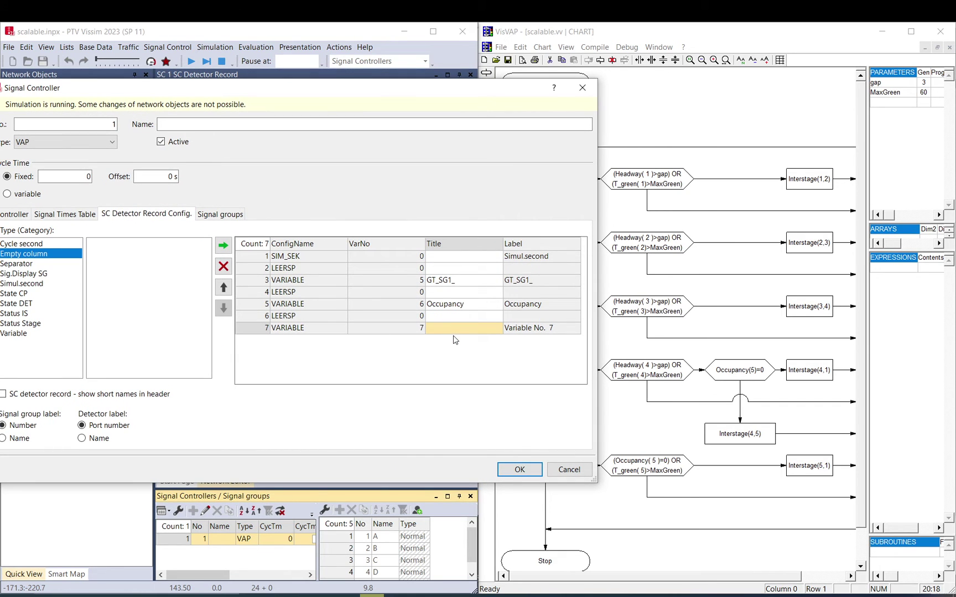
{"action": "type", "text": "Headway"}
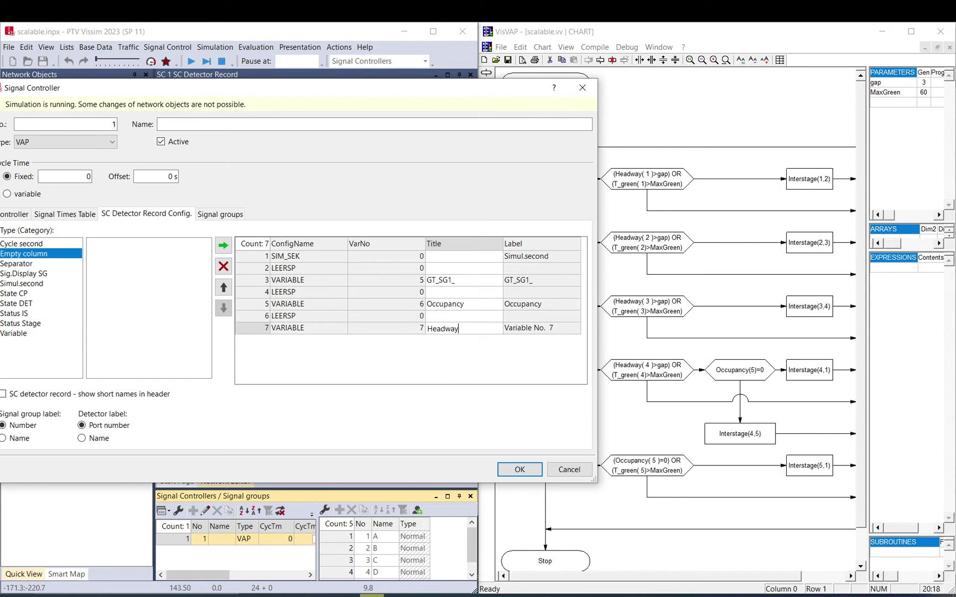
{"action": "left_click", "coordinate": [519, 469]}
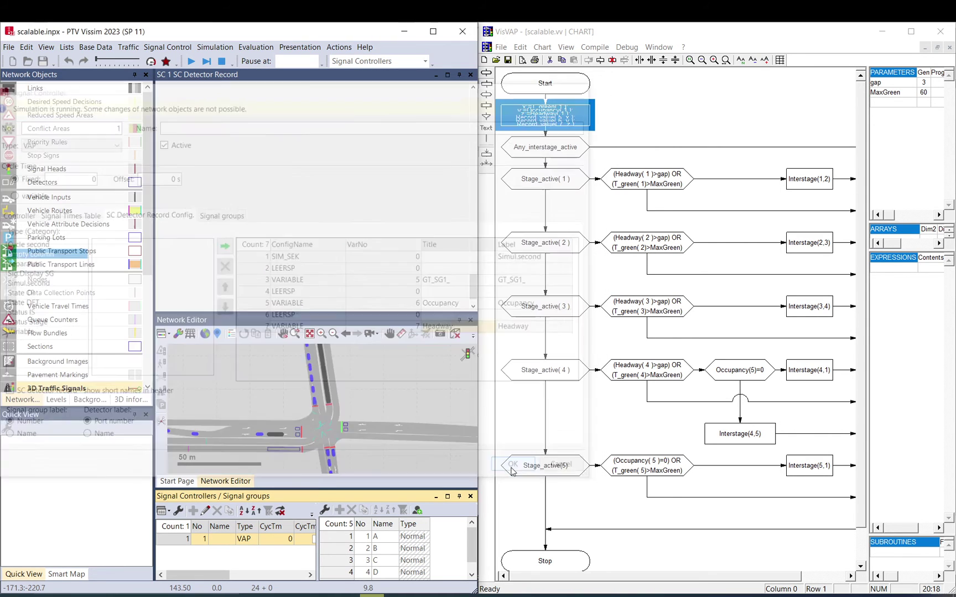
Stop, save, and rerun the simulation, logging Occupancy and Headway through second 145.
{"action": "left_click", "coordinate": [222, 61]}
{"action": "left_click", "coordinate": [190, 62]}
{"action": "left_click", "coordinate": [459, 317]}
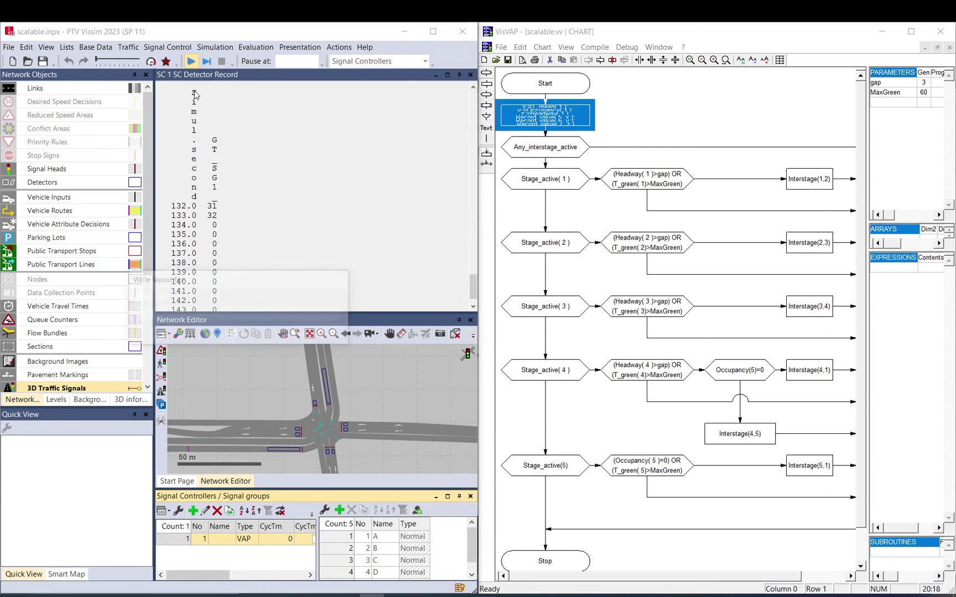
{"action": "left_click", "coordinate": [207, 61]}
{"action": "left_click", "coordinate": [206, 61]}
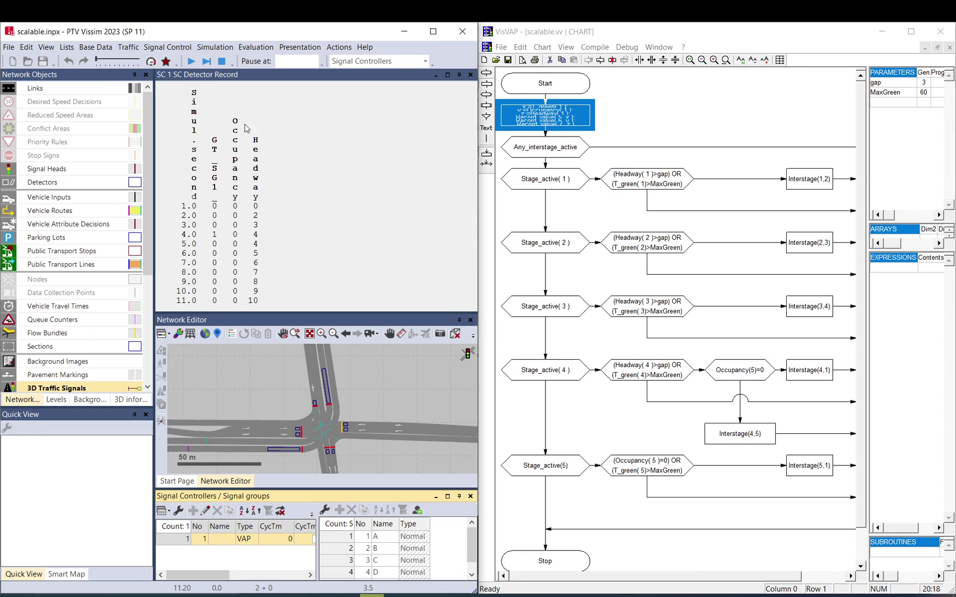
{"action": "left_click", "coordinate": [256, 186]}
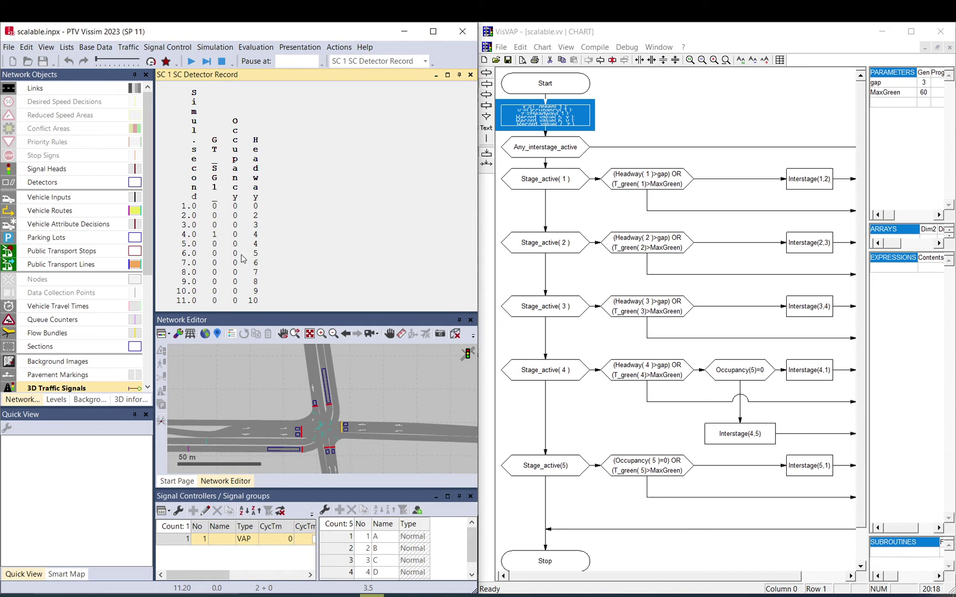
{"action": "left_click", "coordinate": [191, 61]}
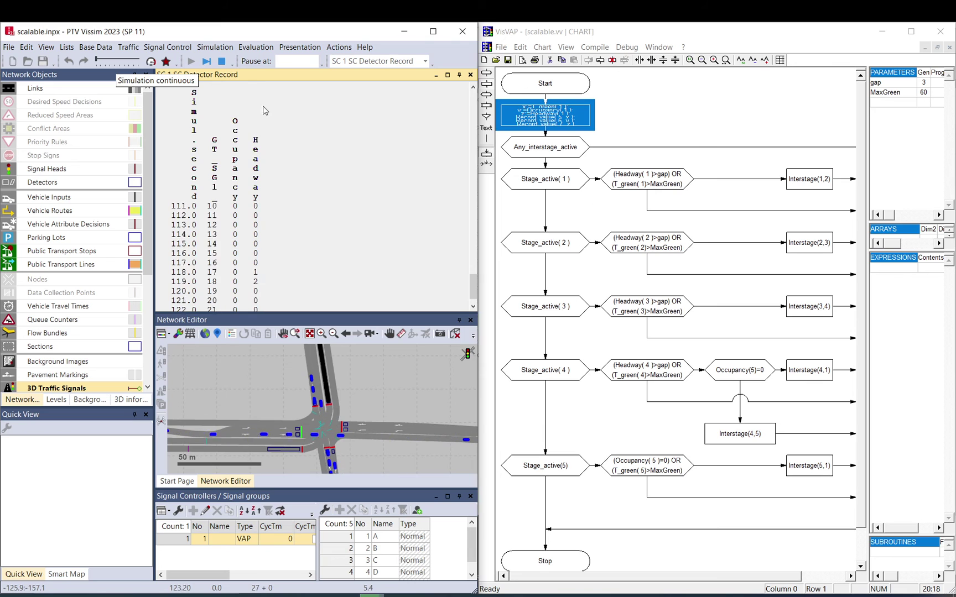
{"action": "left_click", "coordinate": [206, 61]}
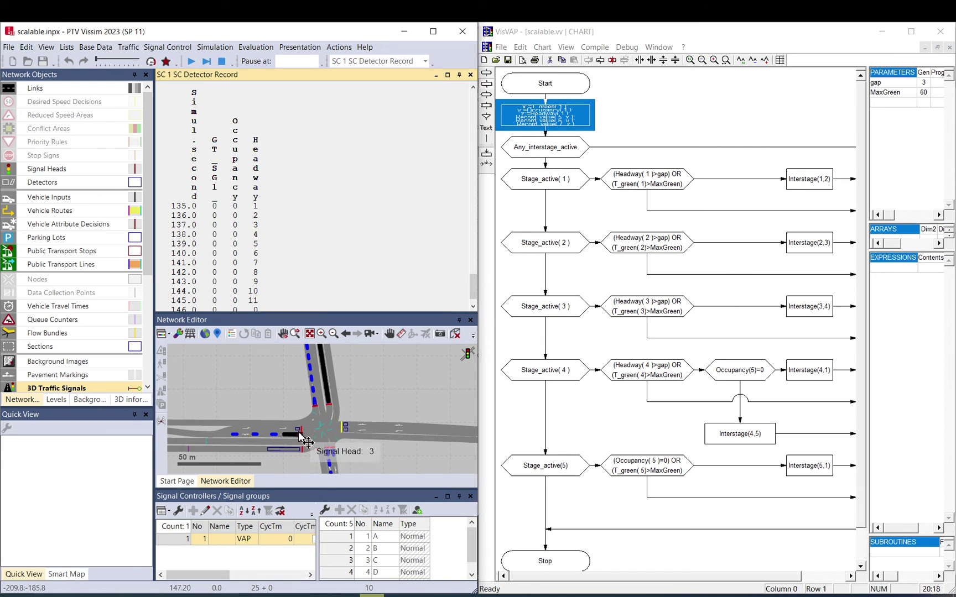
Check the stage 1 headway condition, then stop the simulation and reopen controller 1's settings.
{"action": "mouse_move", "coordinate": [302, 441]}
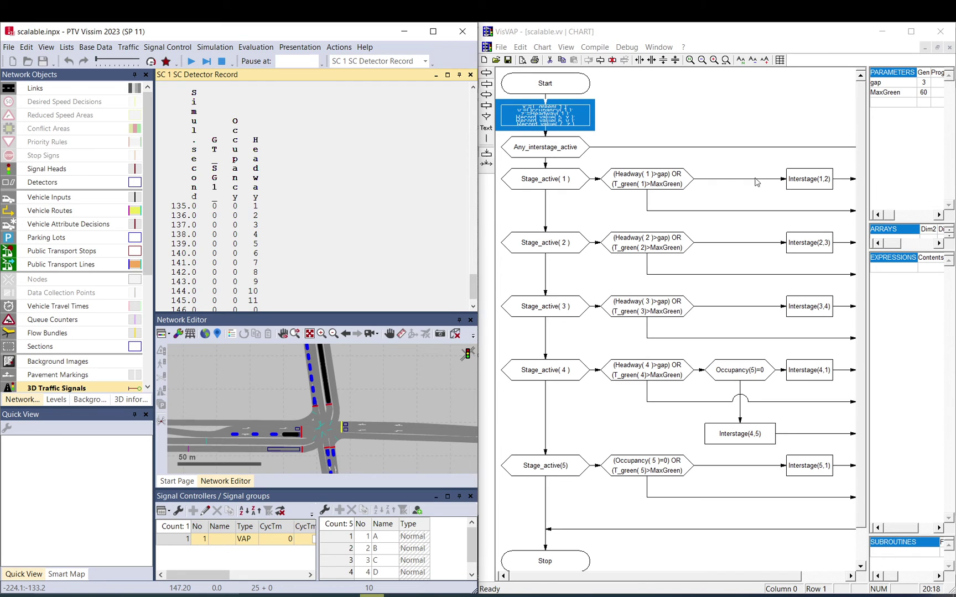
{"action": "left_click", "coordinate": [647, 183]}
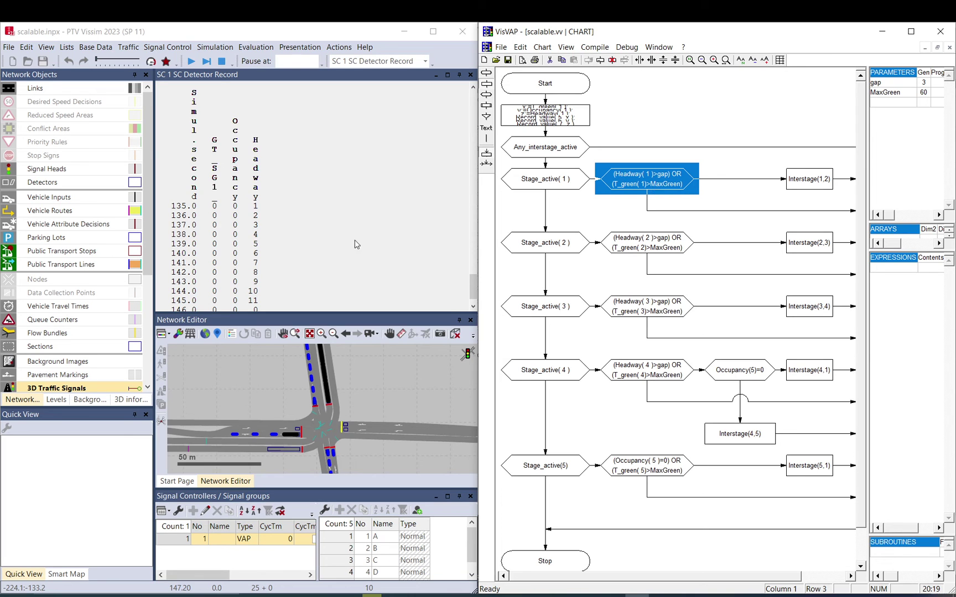
{"action": "left_click", "coordinate": [252, 221]}
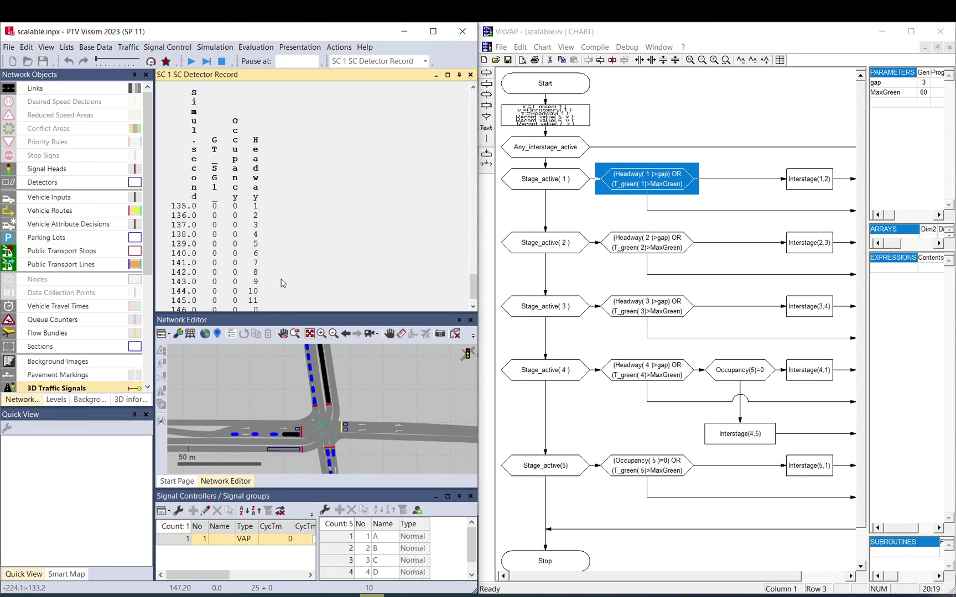
{"action": "left_click", "coordinate": [222, 64]}
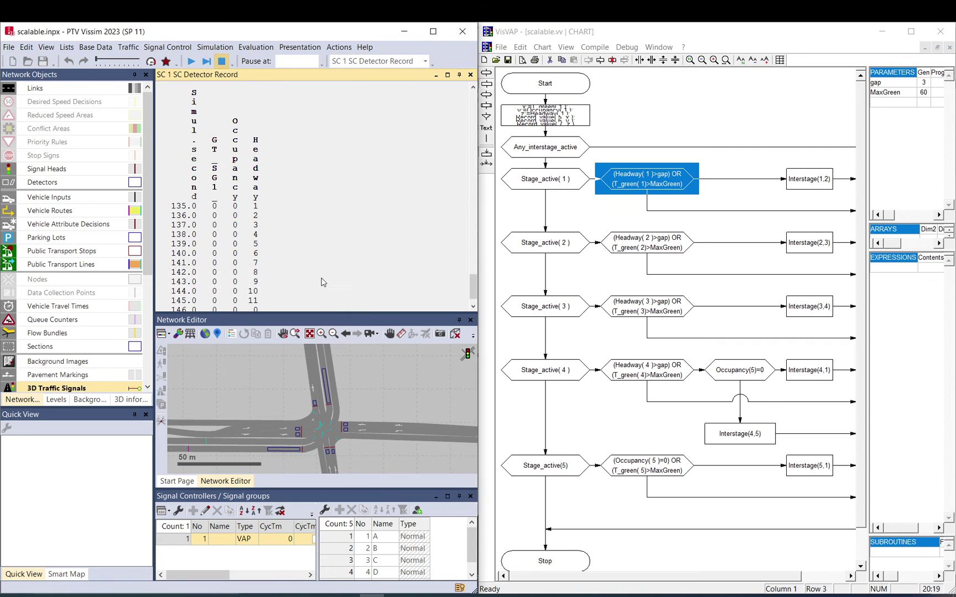
{"action": "double_click", "coordinate": [175, 543]}
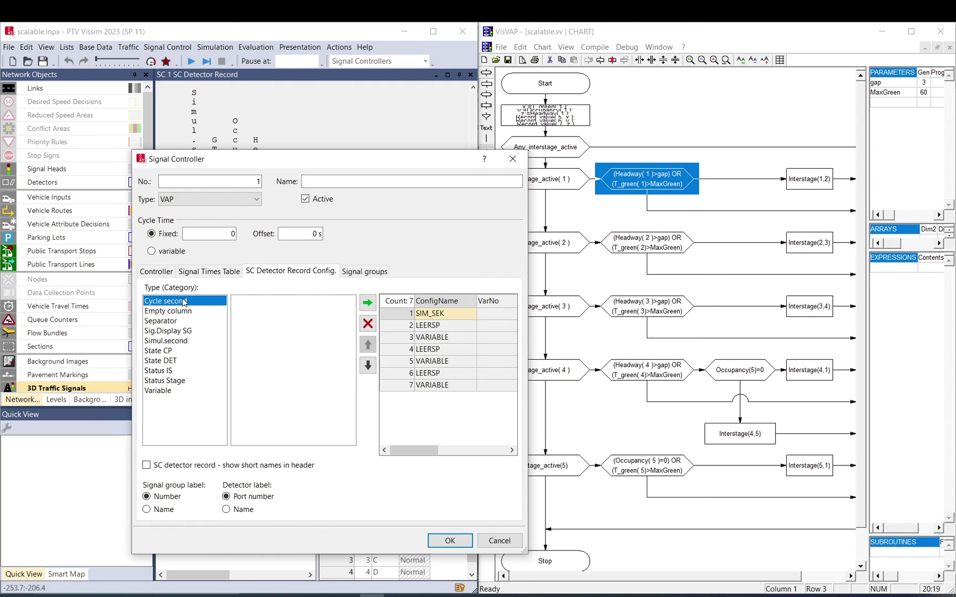
Add a Cycle second (UML_SEK) column at the bottom of the detector record.
{"action": "left_click", "coordinate": [367, 303]}
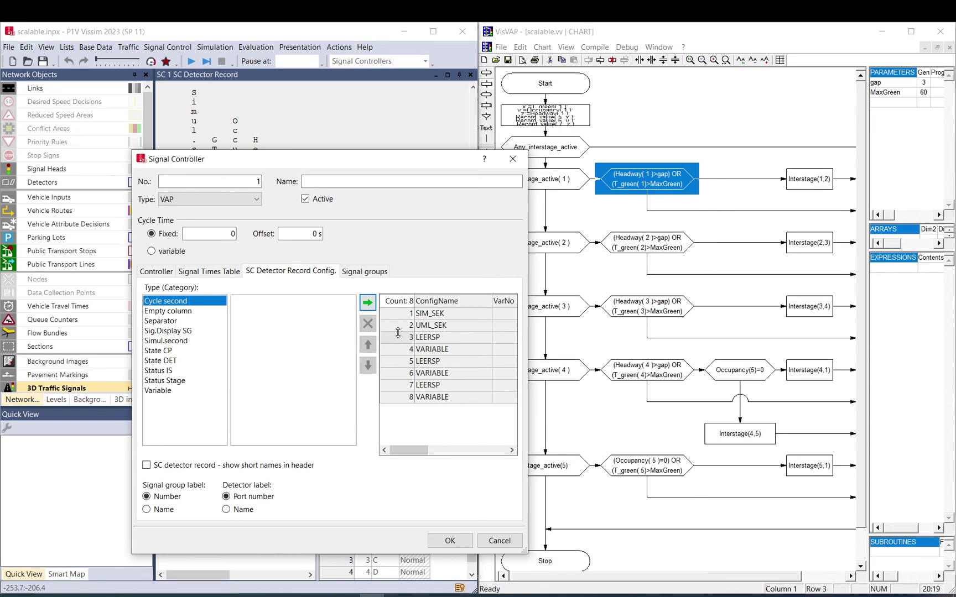
{"action": "left_click", "coordinate": [399, 326]}
{"action": "left_click", "coordinate": [368, 366]}
{"action": "left_click", "coordinate": [369, 366]}
{"action": "left_click", "coordinate": [369, 366]}
{"action": "left_click", "coordinate": [368, 366]}
{"action": "left_click", "coordinate": [369, 366]}
{"action": "left_click", "coordinate": [368, 366]}
{"action": "left_click", "coordinate": [450, 541]}
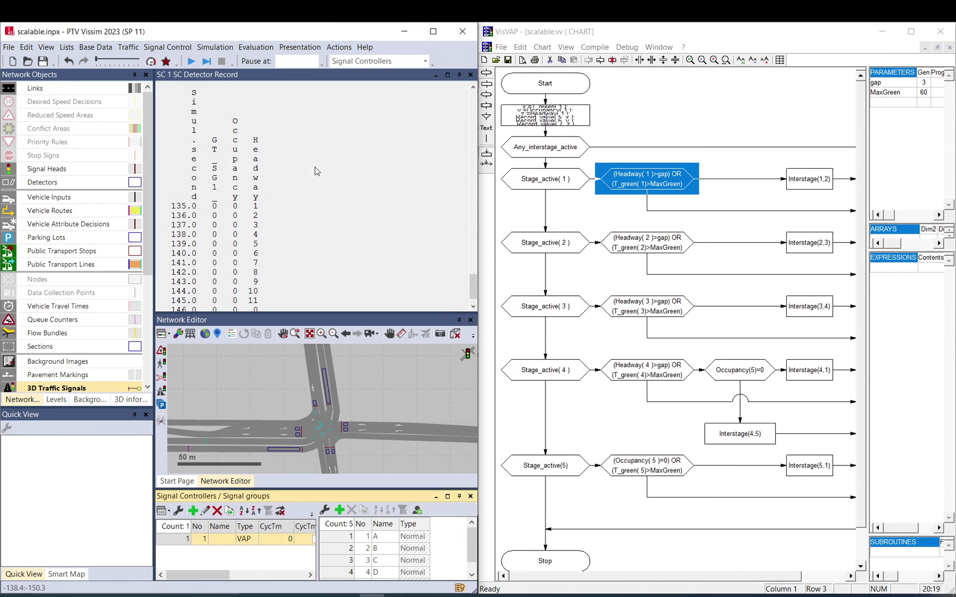
Save the changes and rerun the simulation with the detector record active.
{"action": "left_click", "coordinate": [191, 61]}
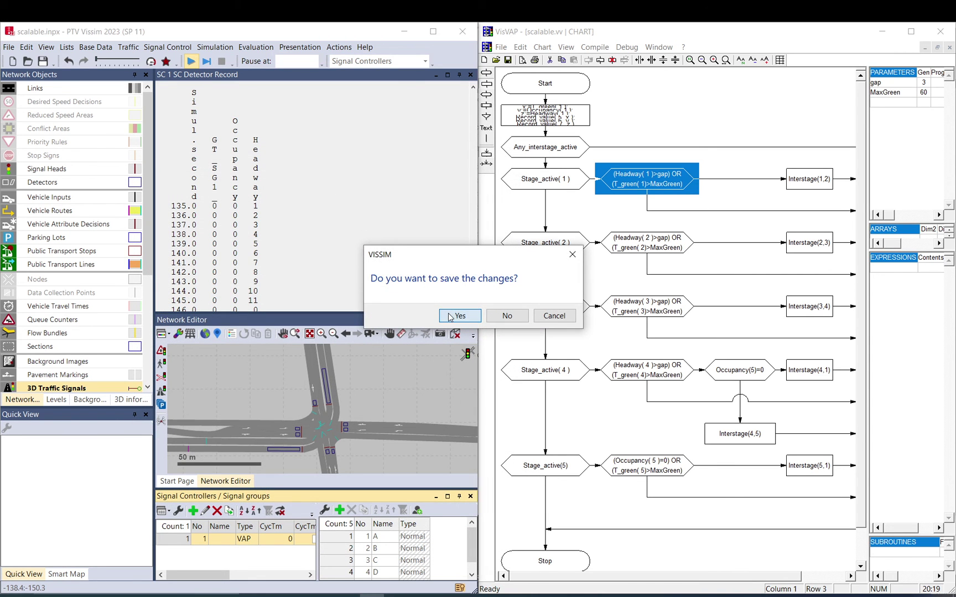
{"action": "left_click", "coordinate": [452, 316]}
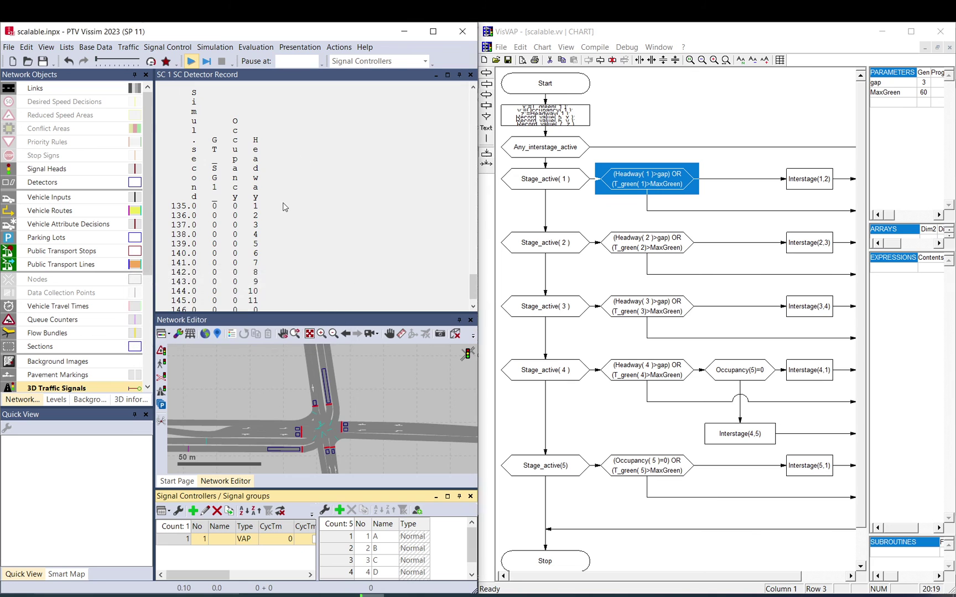
{"action": "left_click", "coordinate": [288, 222]}
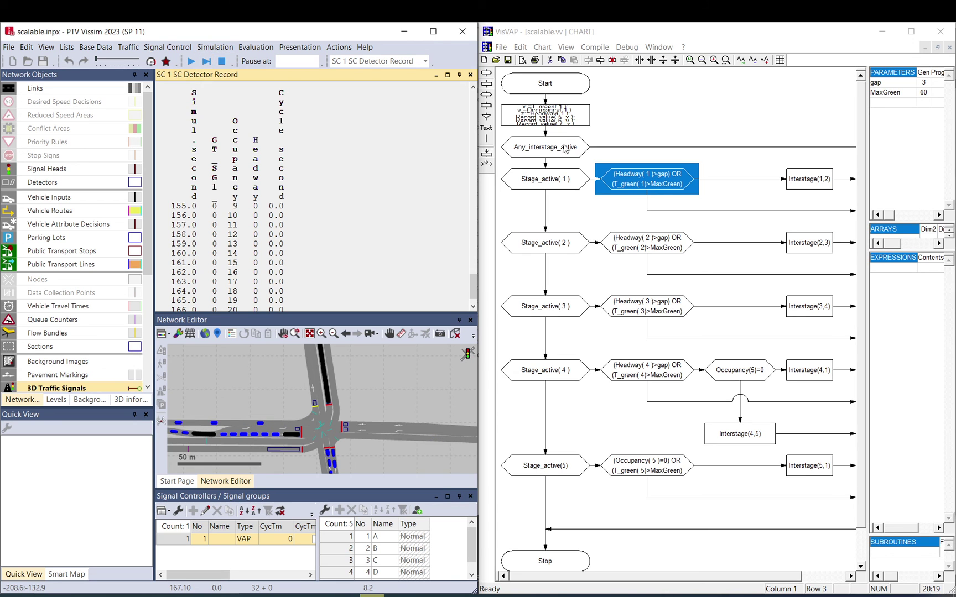
{"action": "double_click", "coordinate": [555, 113]}
{"action": "left_click", "coordinate": [572, 134]}
{"action": "right_click", "coordinate": [571, 147]}
{"action": "left_click", "coordinate": [606, 219]}
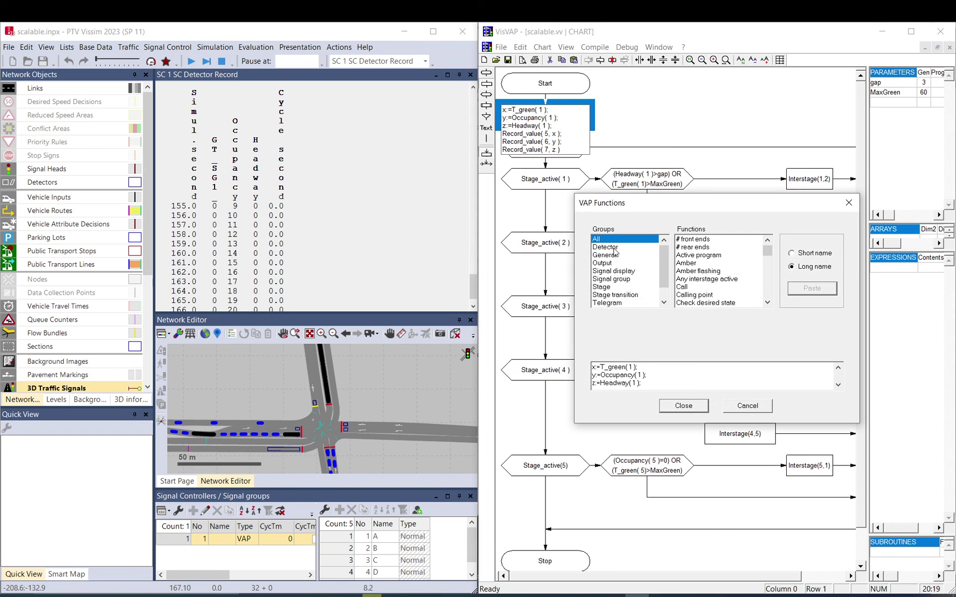
{"action": "left_click", "coordinate": [614, 248]}
{"action": "left_click", "coordinate": [696, 263]}
{"action": "left_click", "coordinate": [695, 241]}
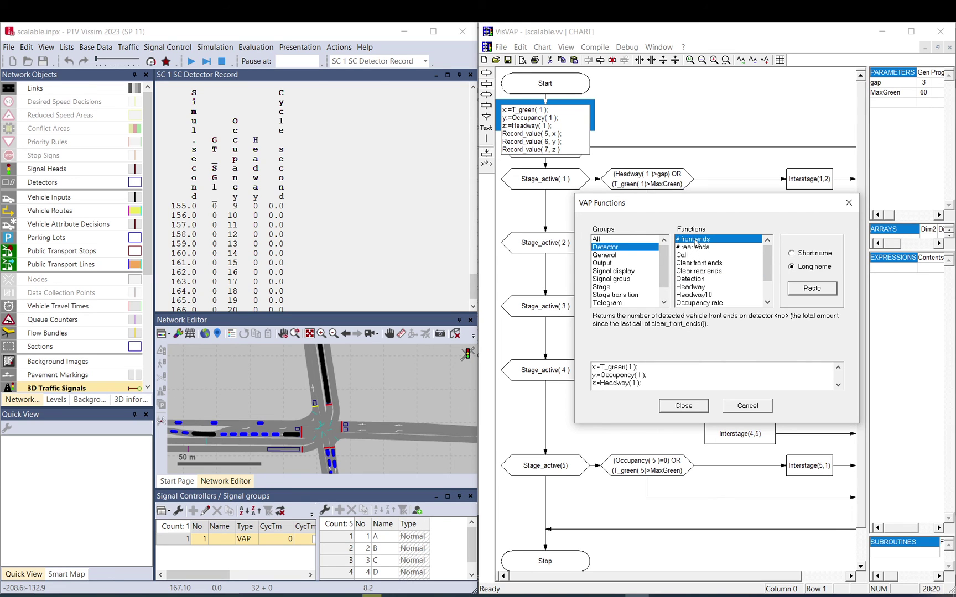
{"action": "scroll", "coordinate": [756, 256], "scroll_direction": "down", "scroll_amount": 1}
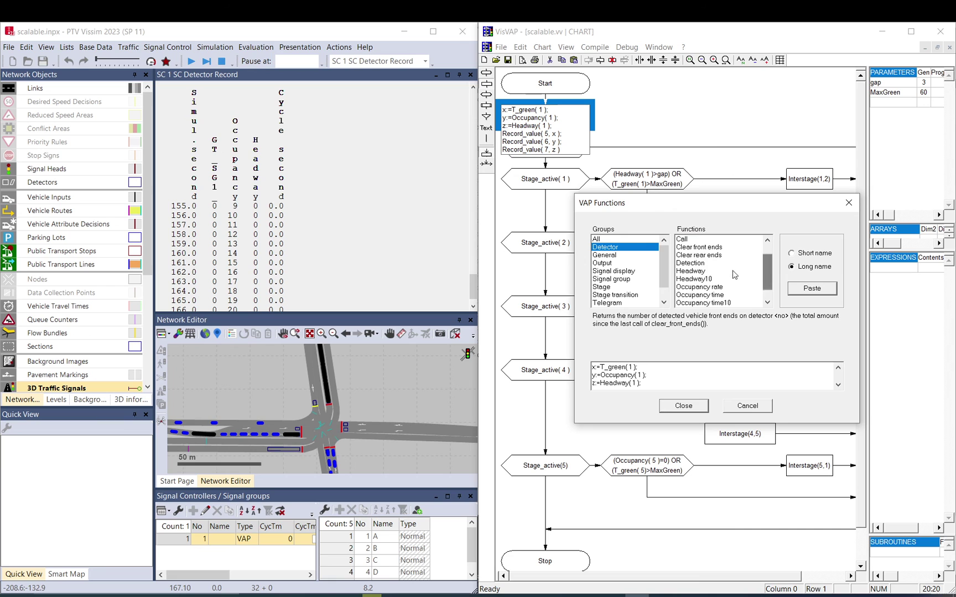
{"action": "left_click", "coordinate": [708, 264]}
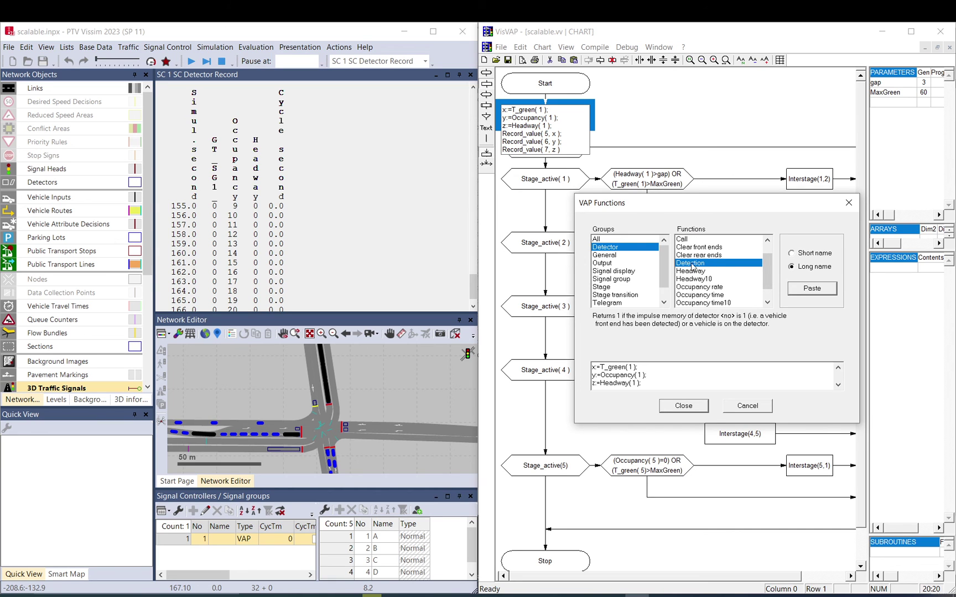
{"action": "scroll", "coordinate": [736, 274], "scroll_direction": "down", "scroll_amount": 1}
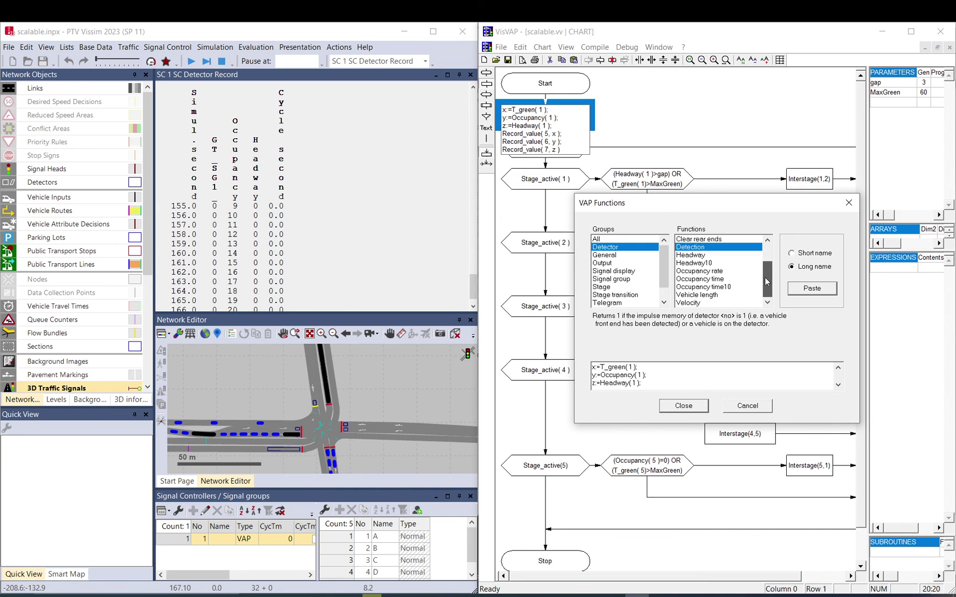
{"action": "left_click", "coordinate": [703, 272]}
{"action": "left_click", "coordinate": [704, 288]}
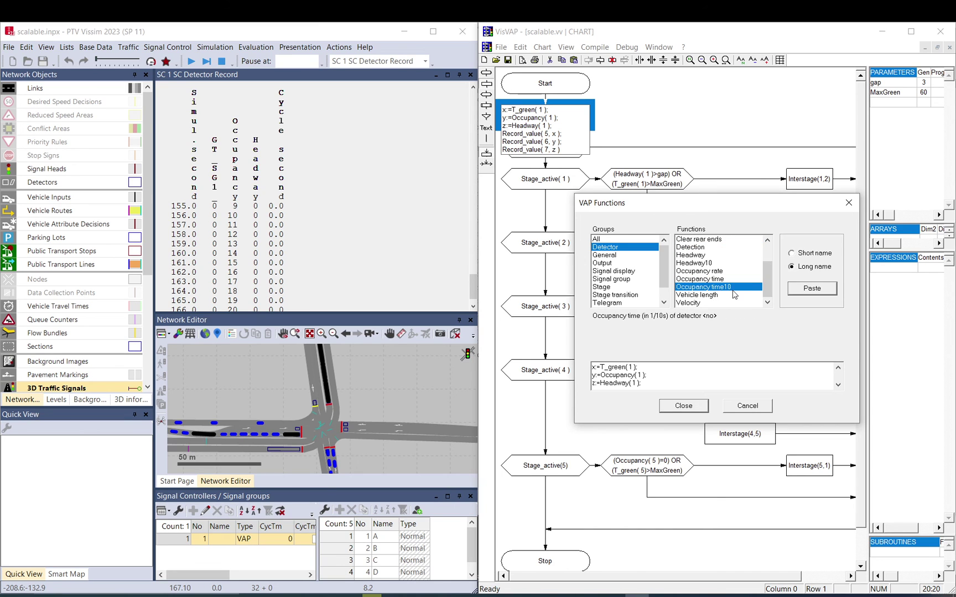
{"action": "left_click", "coordinate": [704, 296]}
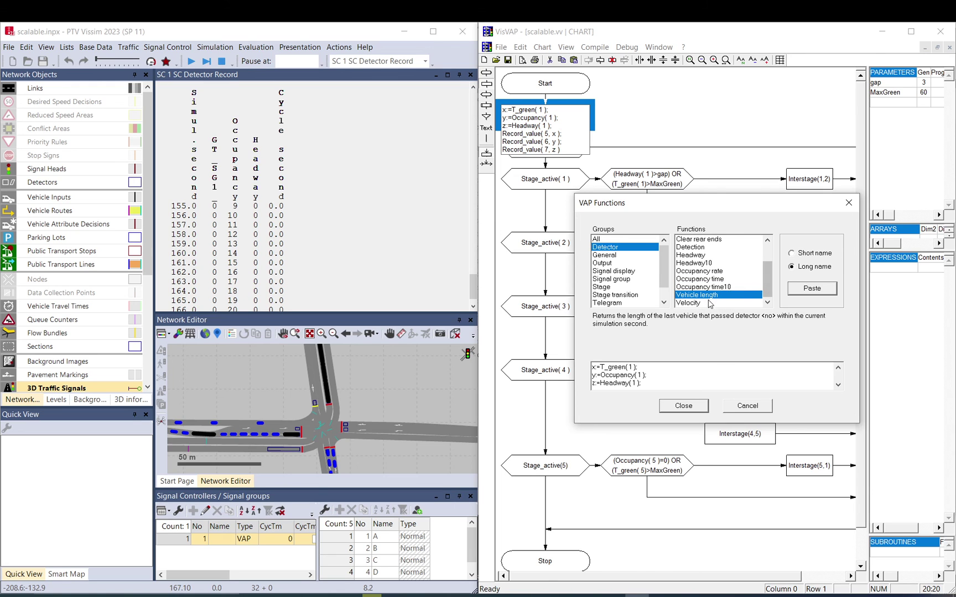
{"action": "left_click", "coordinate": [707, 304]}
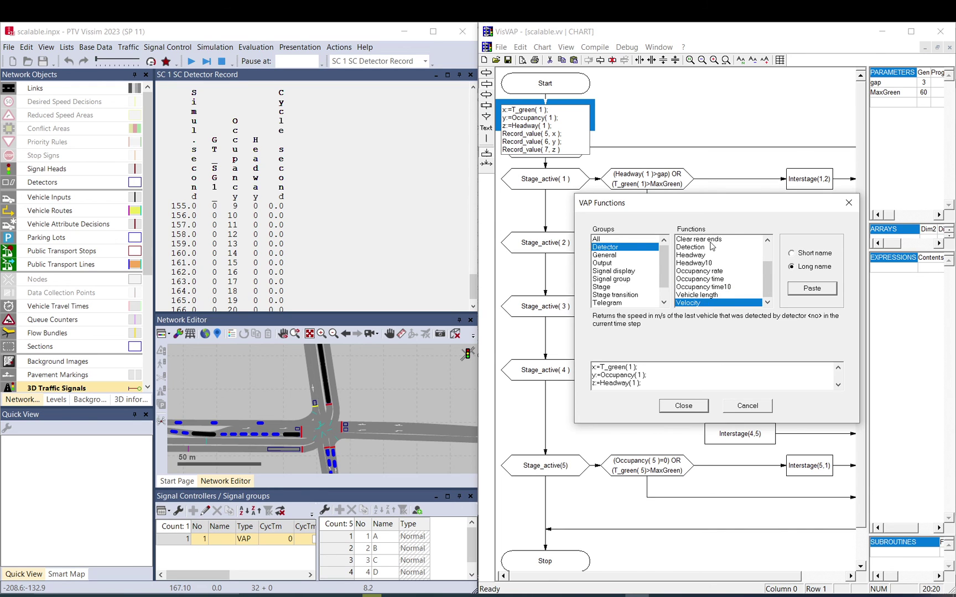
{"action": "left_click", "coordinate": [624, 255]}
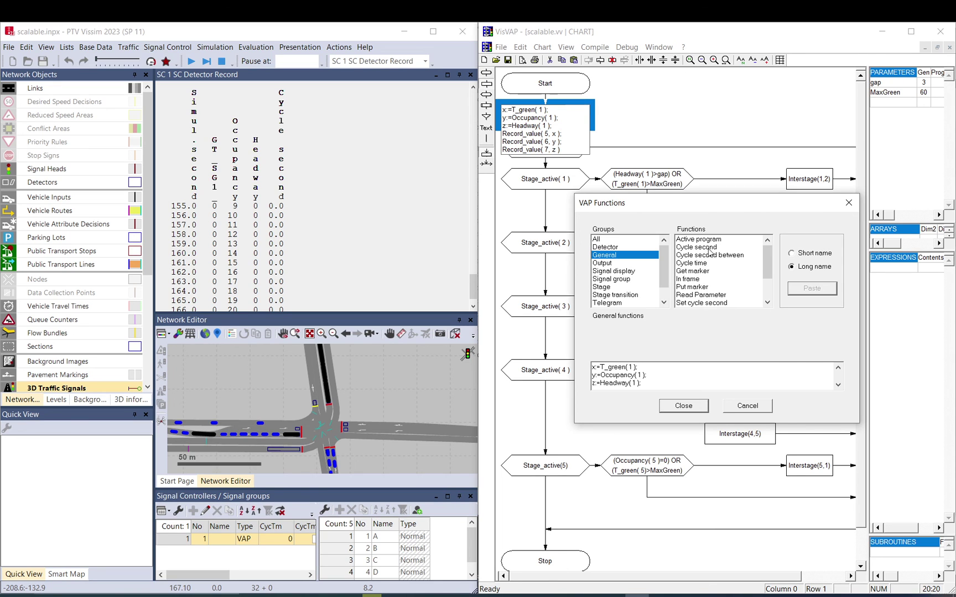
{"action": "left_click", "coordinate": [624, 303]}
{"action": "left_click", "coordinate": [622, 295]}
{"action": "left_click", "coordinate": [622, 287]}
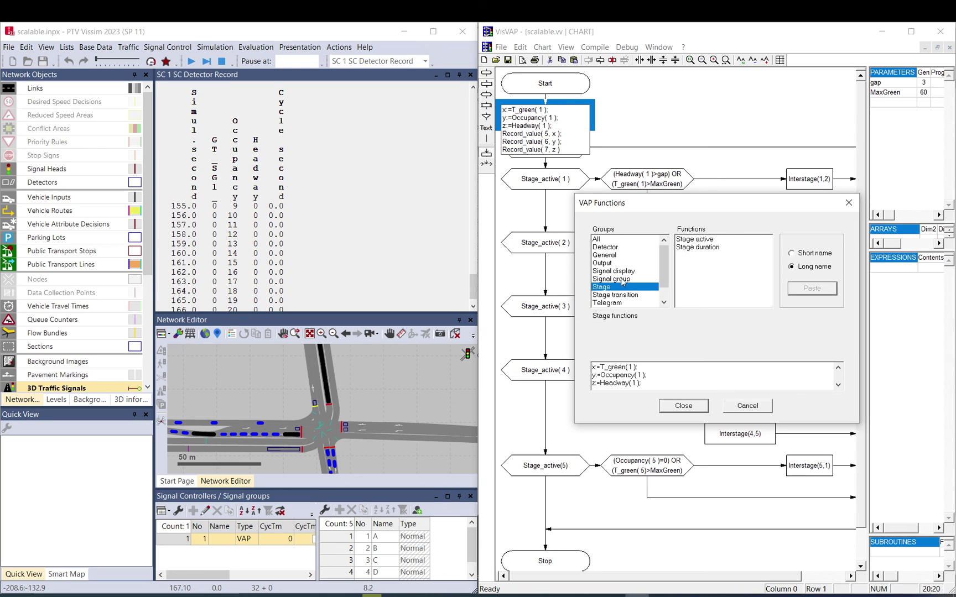
{"action": "left_click", "coordinate": [623, 280]}
{"action": "left_click", "coordinate": [623, 271]}
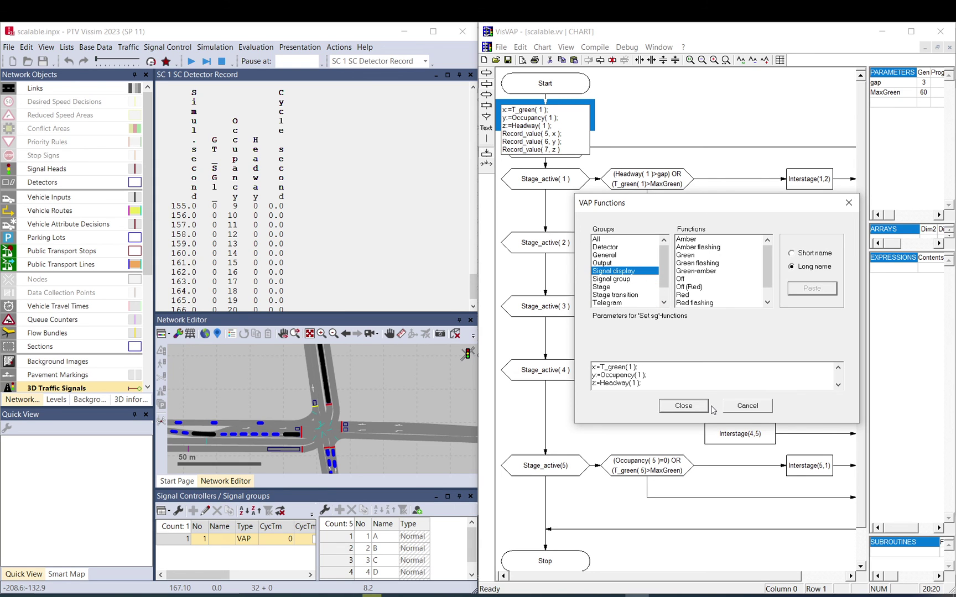
{"action": "left_click", "coordinate": [747, 411]}
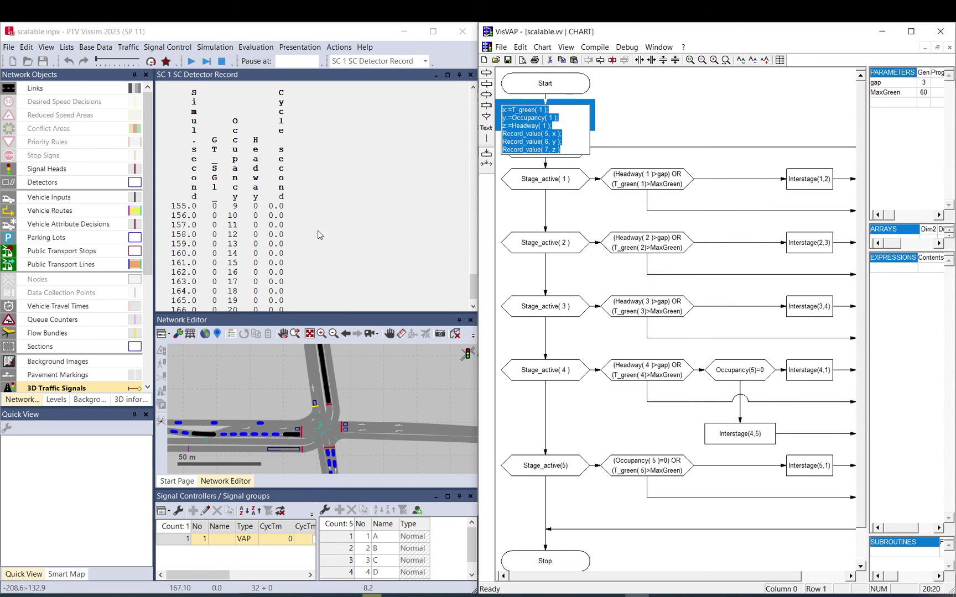
Return to Vissim, scroll the detector record, and undock it as a floating window.
{"action": "left_click", "coordinate": [279, 232]}
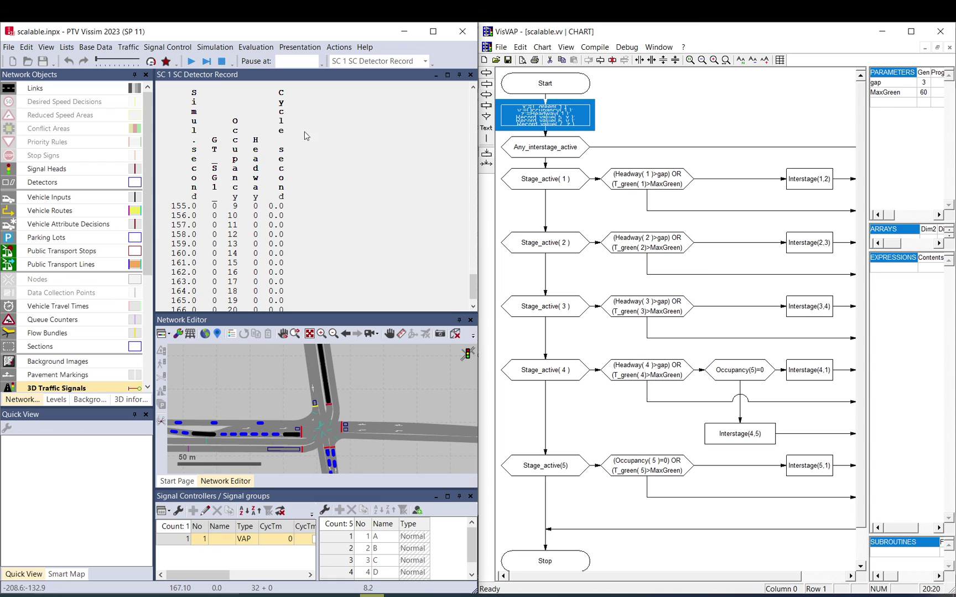
{"action": "left_click_drag", "start_coordinate": [474, 287], "coordinate": [453, 310]}
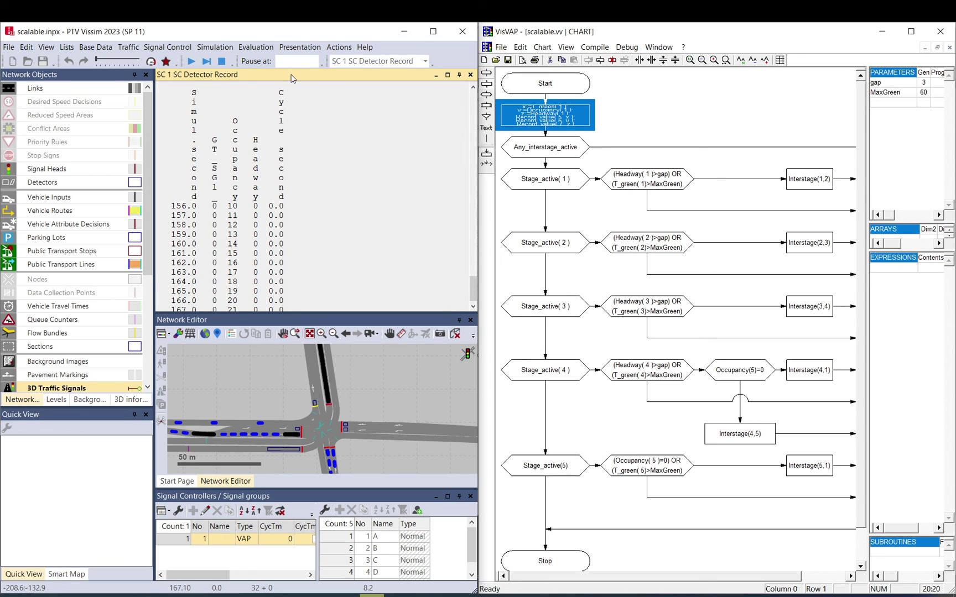
{"action": "left_click_drag", "start_coordinate": [293, 81], "coordinate": [642, 93]}
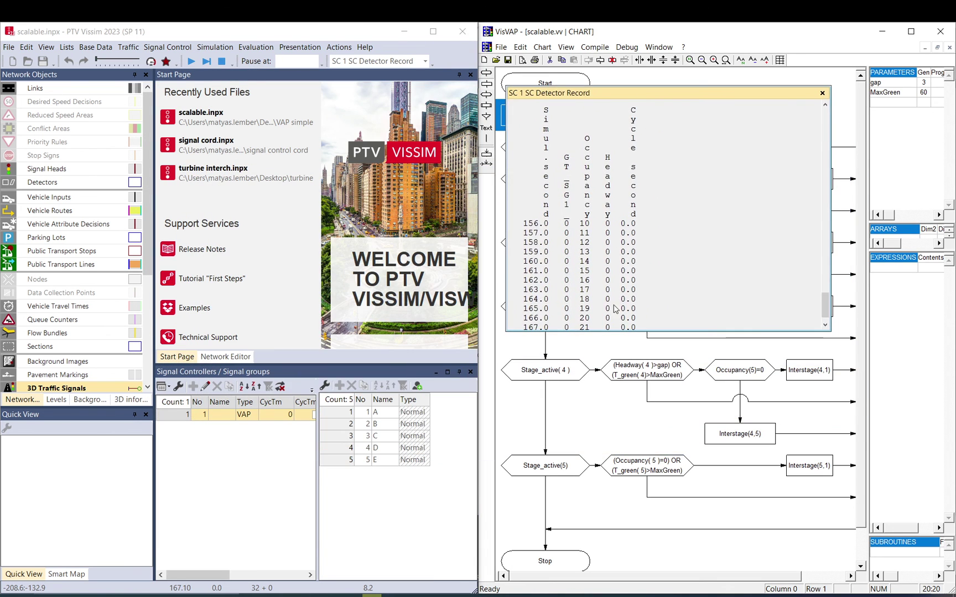
Resize the floating detector record to show seconds 127–167 and bring back the Network Editor.
{"action": "left_click_drag", "start_coordinate": [611, 331], "coordinate": [611, 565]}
{"action": "left_click_drag", "start_coordinate": [691, 87], "coordinate": [691, 47]}
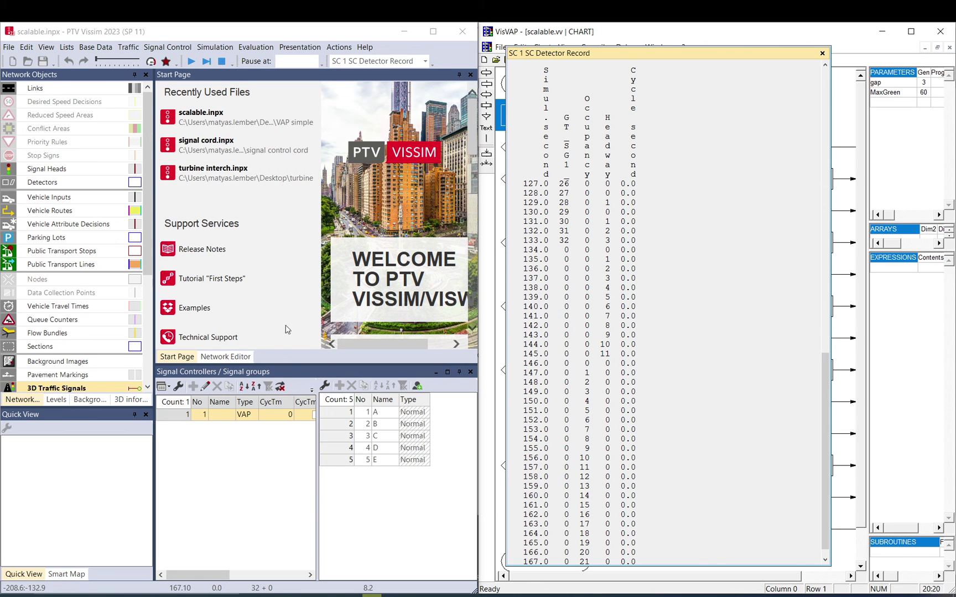
{"action": "left_click", "coordinate": [238, 357]}
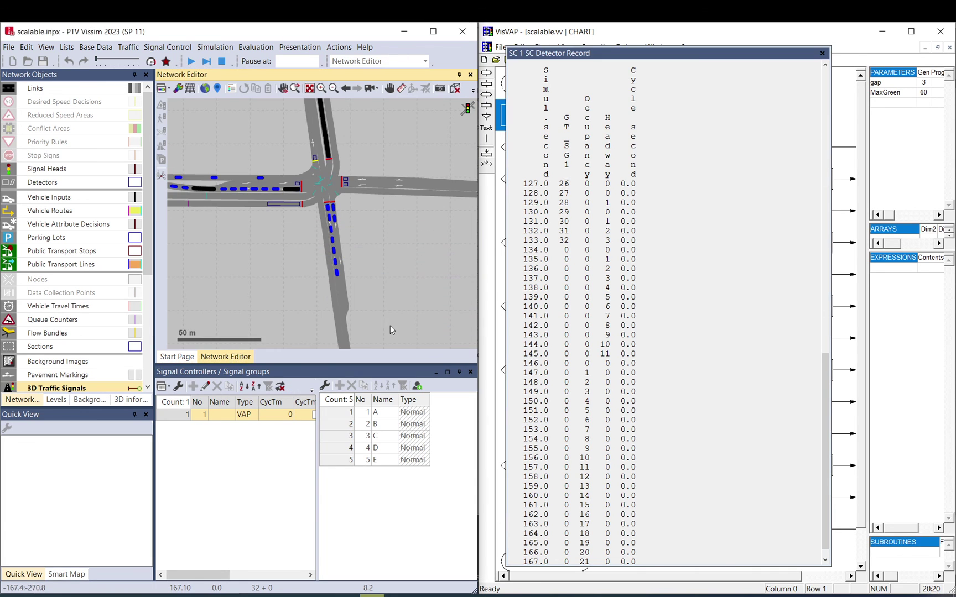